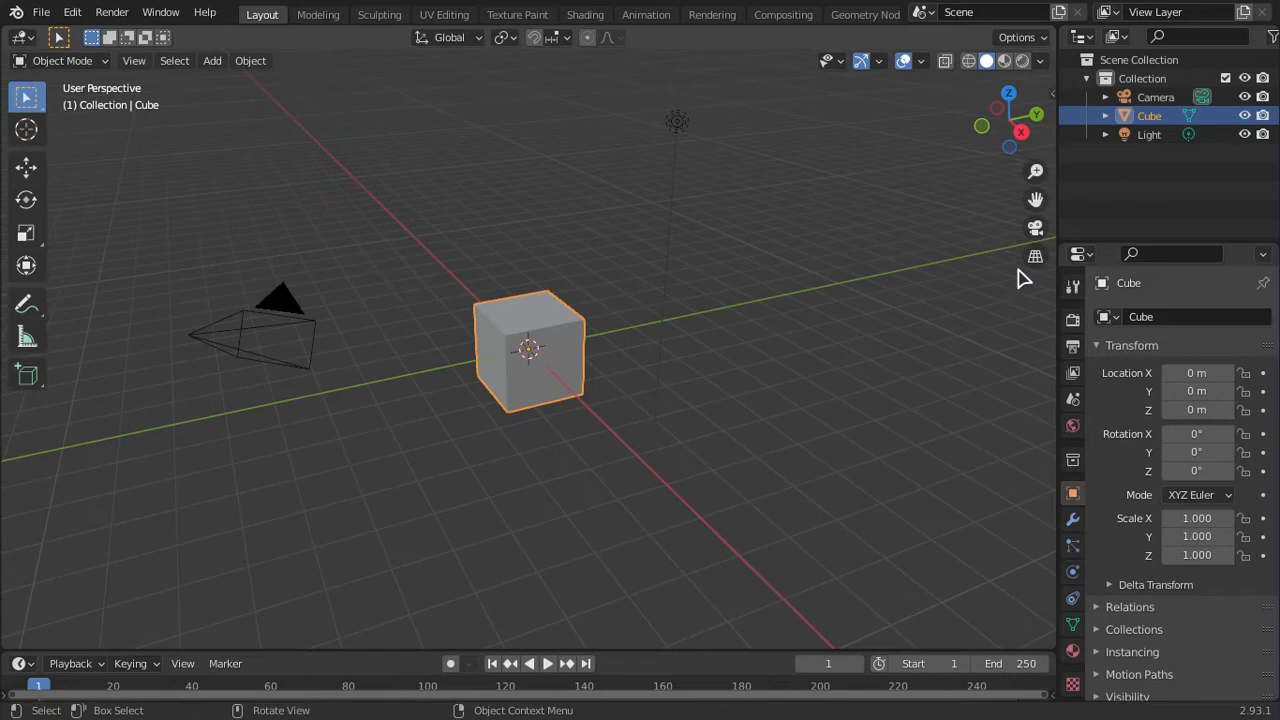
- Enable the Screencast Keys display and close the sidebar
{"action": "key", "text": "n"}
{"action": "left_click", "coordinate": [1046, 380]}
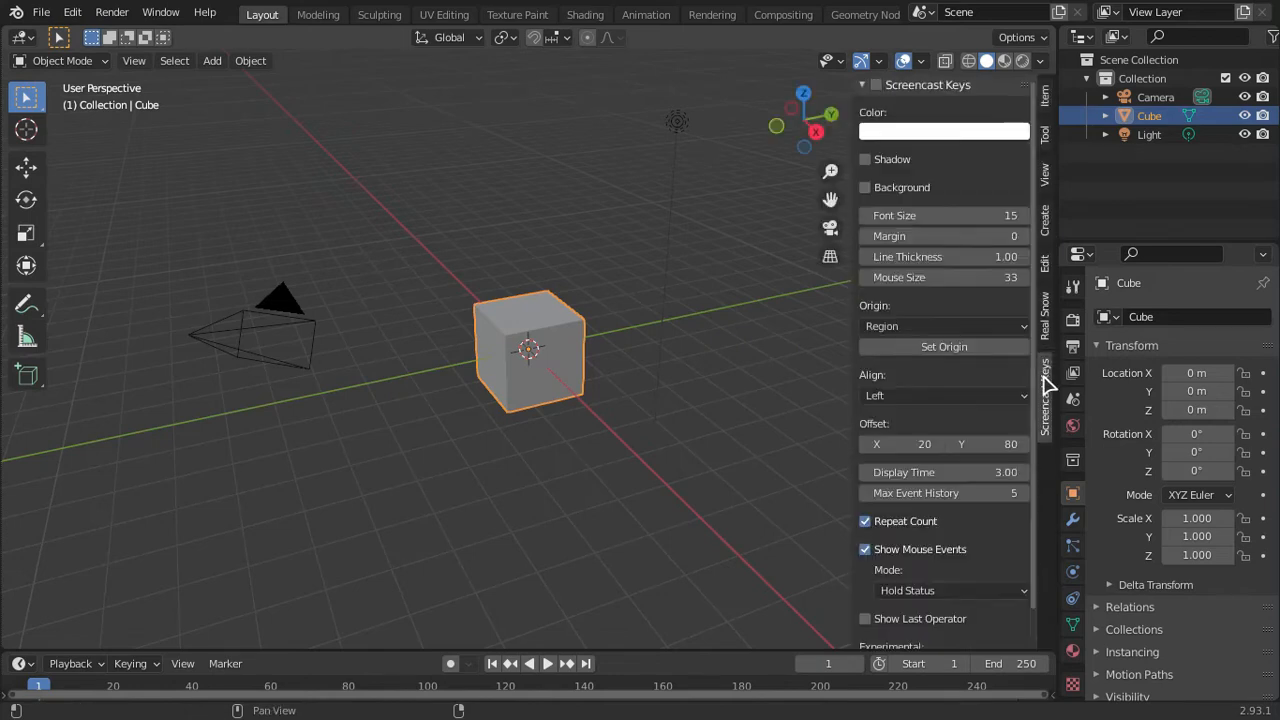
{"action": "left_click", "coordinate": [885, 87]}
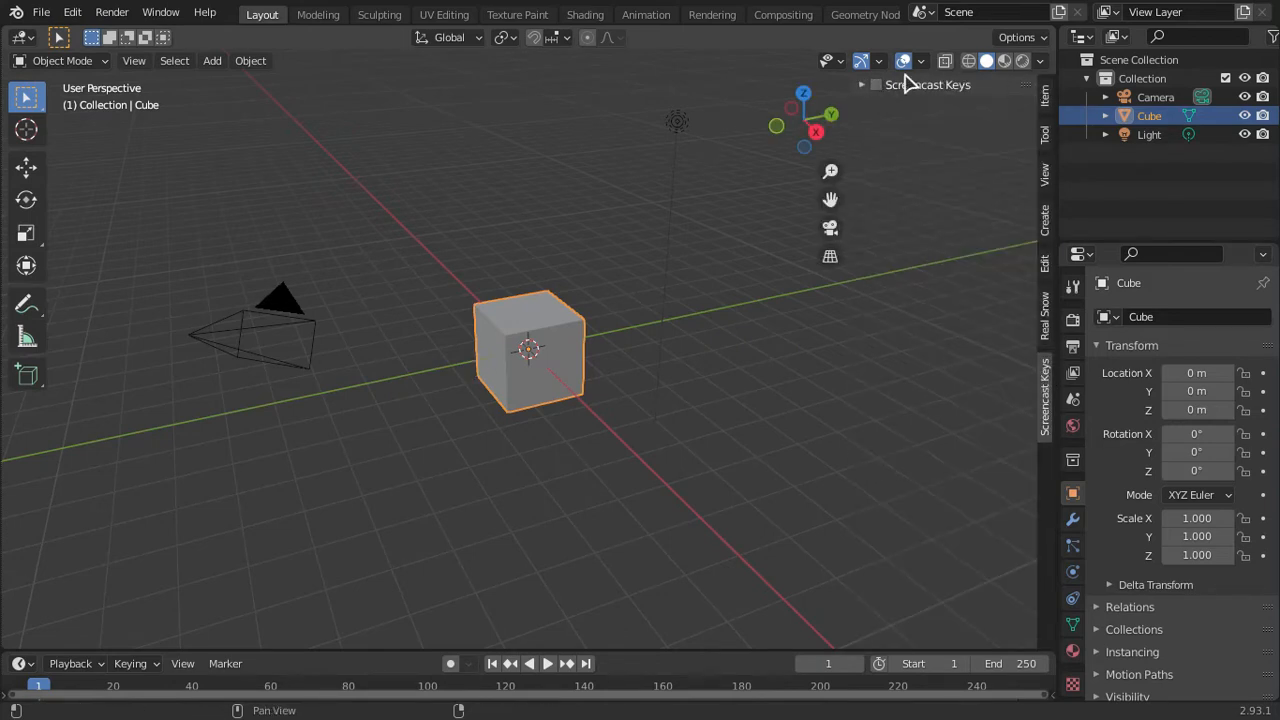
{"action": "key", "text": "n"}
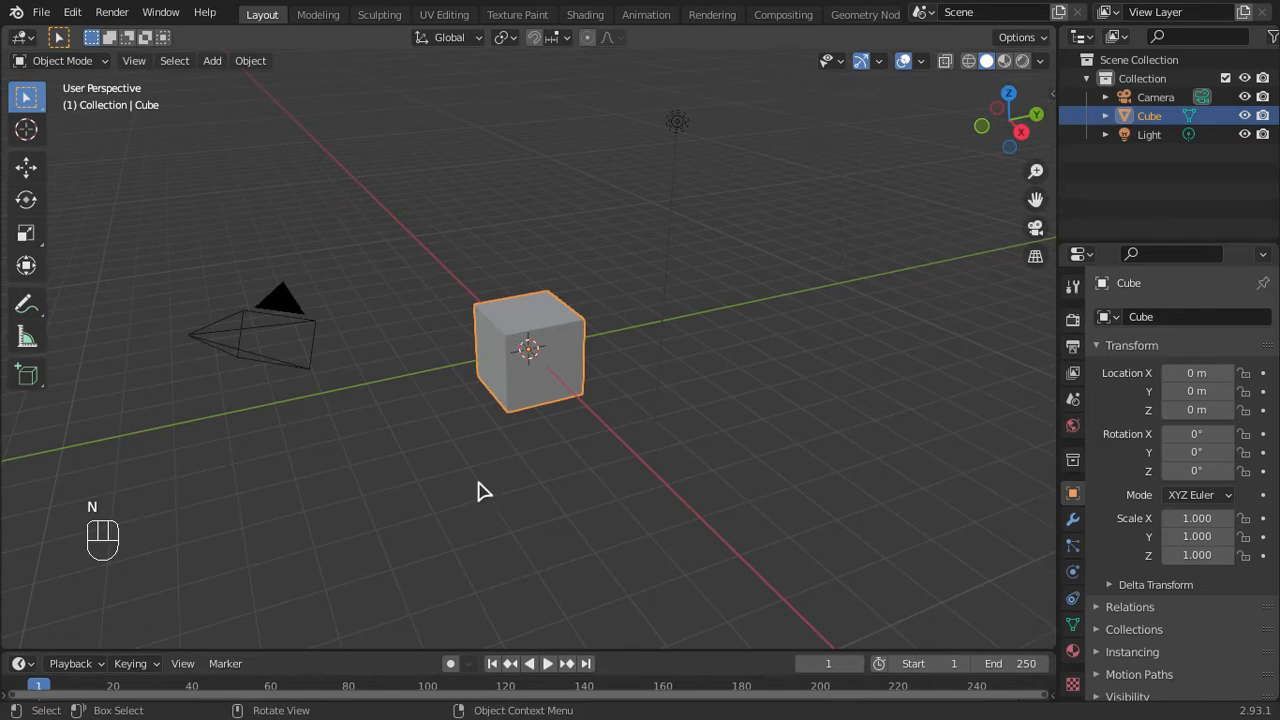
- Delete all default objects from the scene
{"action": "key", "text": "a"}
{"action": "key", "text": "x"}
{"action": "left_click", "coordinate": [308, 137]}
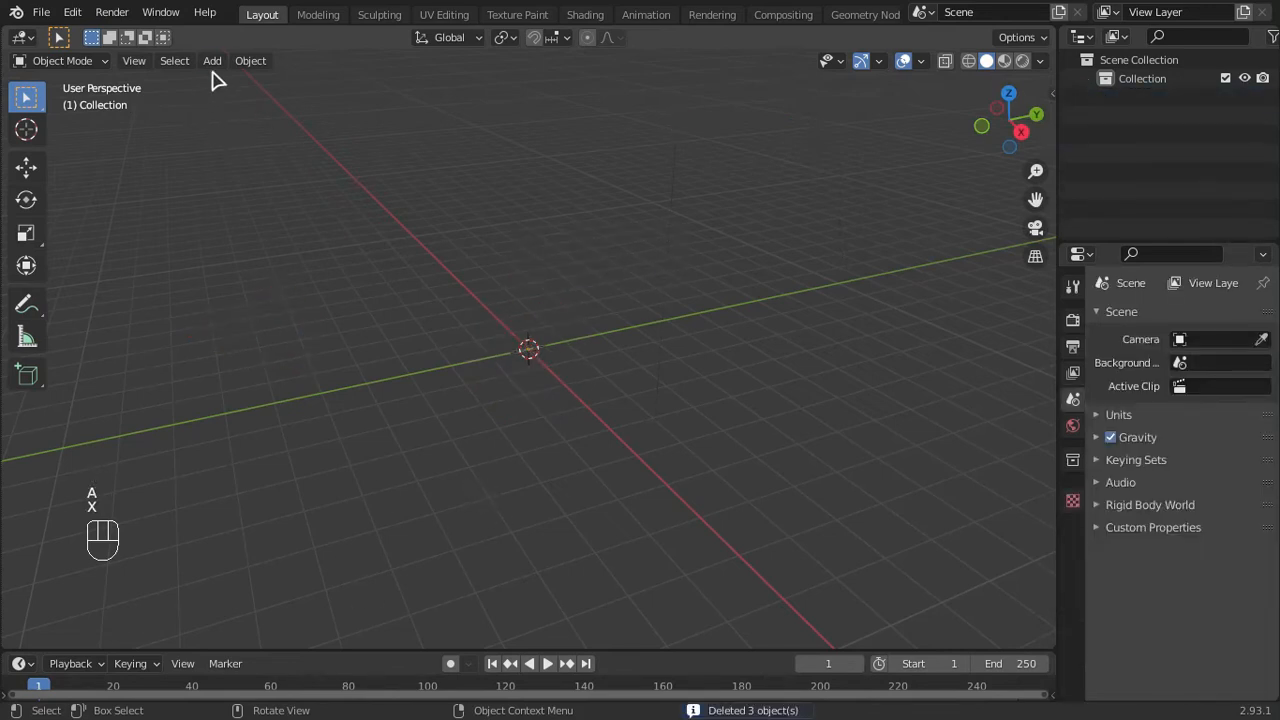
{"action": "left_click", "coordinate": [213, 64]}
{"action": "mouse_move", "coordinate": [225, 81]}
{"action": "left_click", "coordinate": [395, 170]}
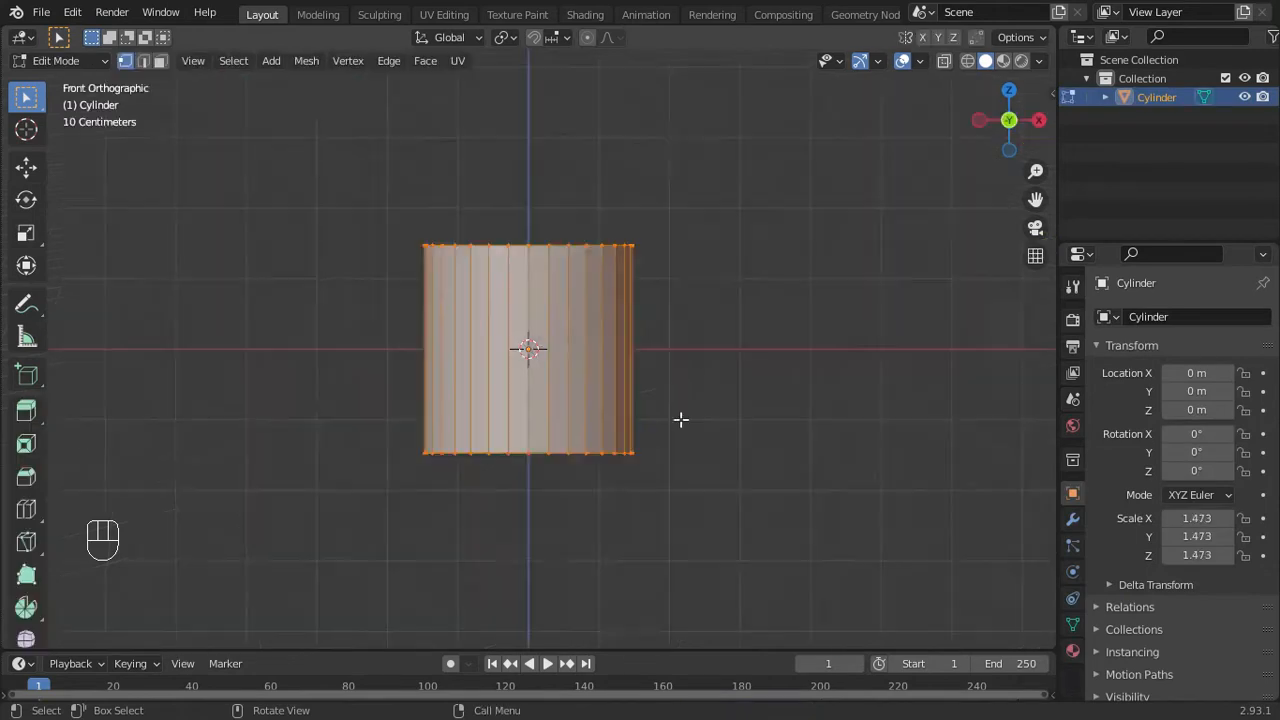
{"action": "middle_click_drag", "start_coordinate": [680, 420], "coordinate": [564, 482]}
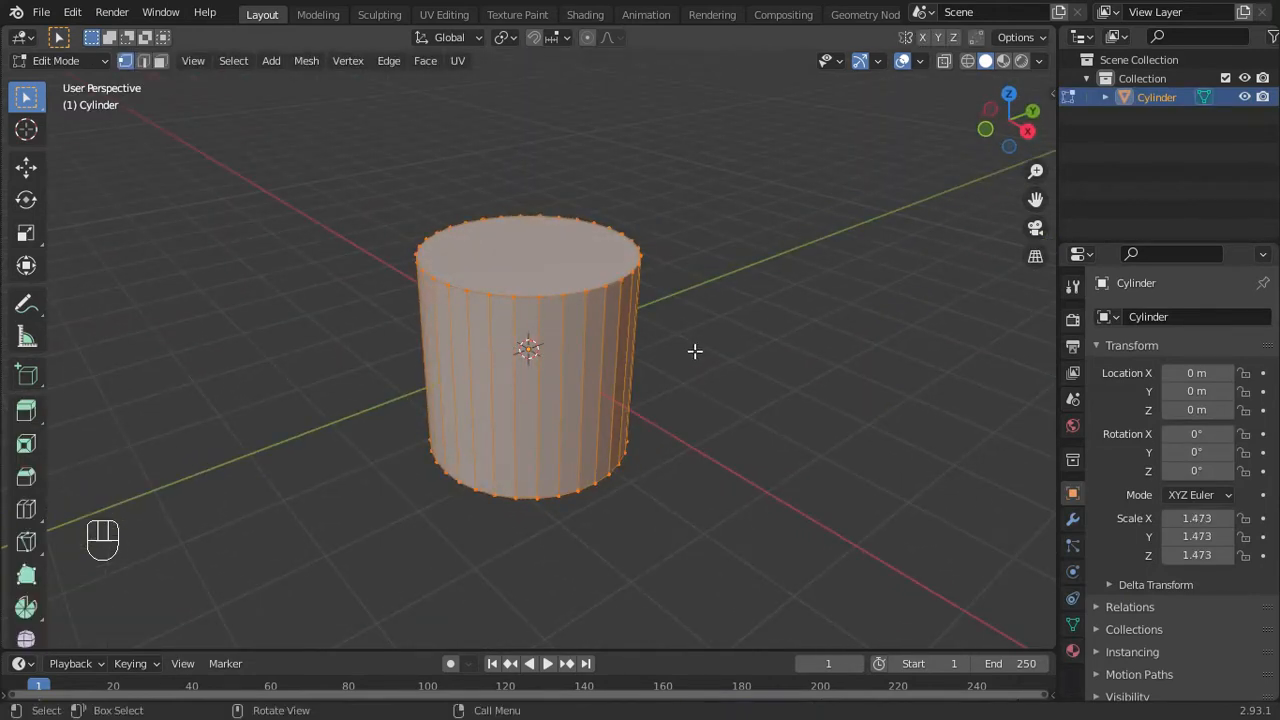
{"action": "key", "text": "Tab"}
{"action": "key", "text": "c"}
{"action": "key", "text": "x"}
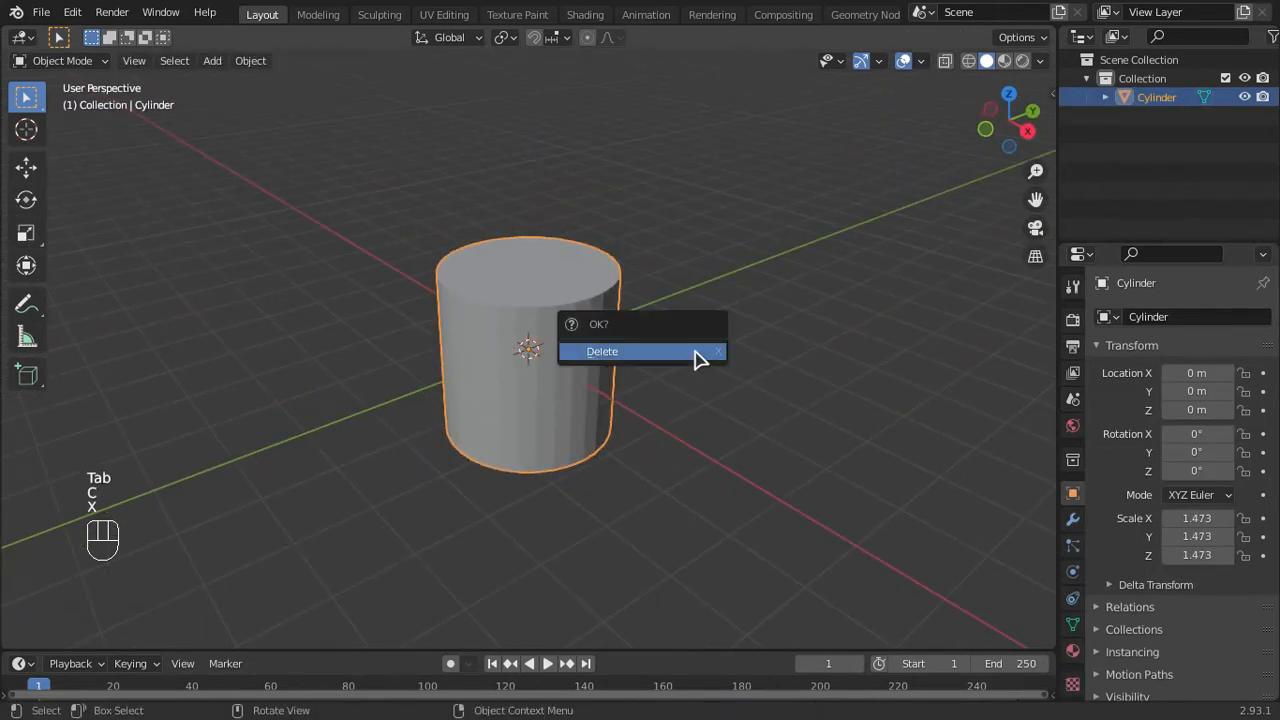
{"action": "left_click", "coordinate": [698, 352]}
- Add a mesh cylinder with 42 vertices, a 1 m radius and a 2 m depth
{"action": "left_click", "coordinate": [213, 61]}
{"action": "mouse_move", "coordinate": [237, 84]}
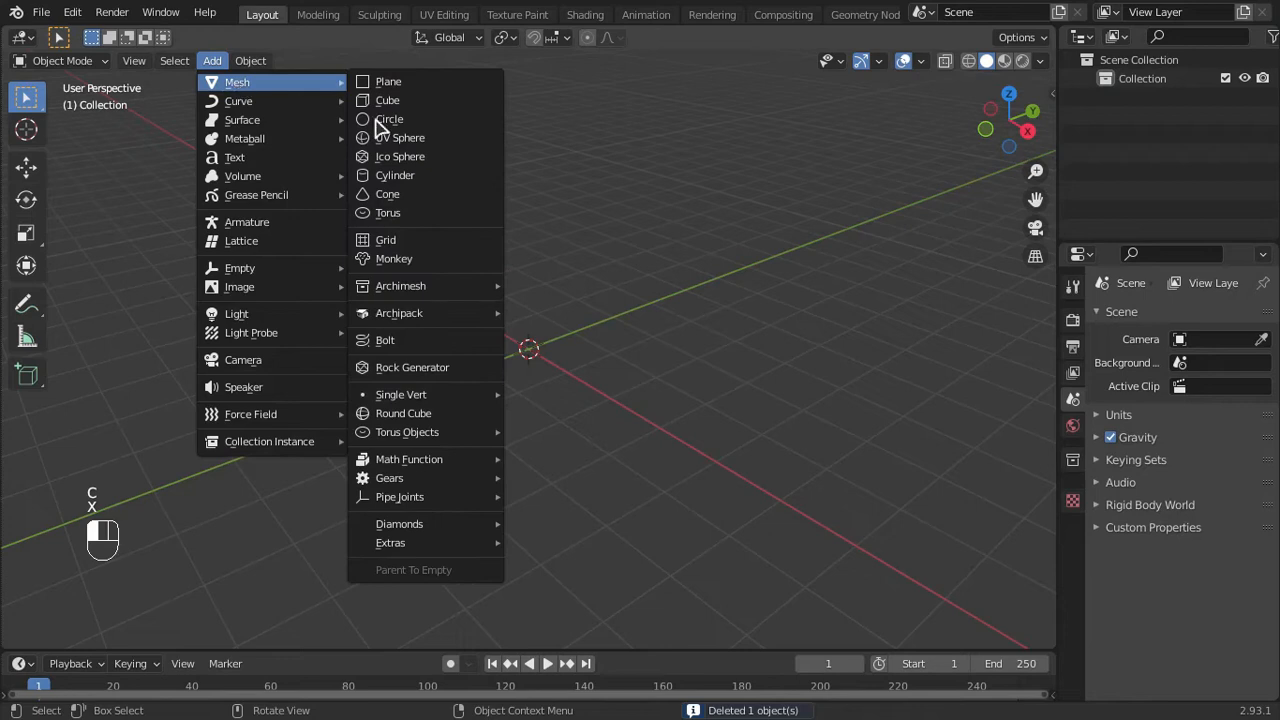
{"action": "left_click", "coordinate": [413, 177]}
{"action": "left_click", "coordinate": [105, 634]}
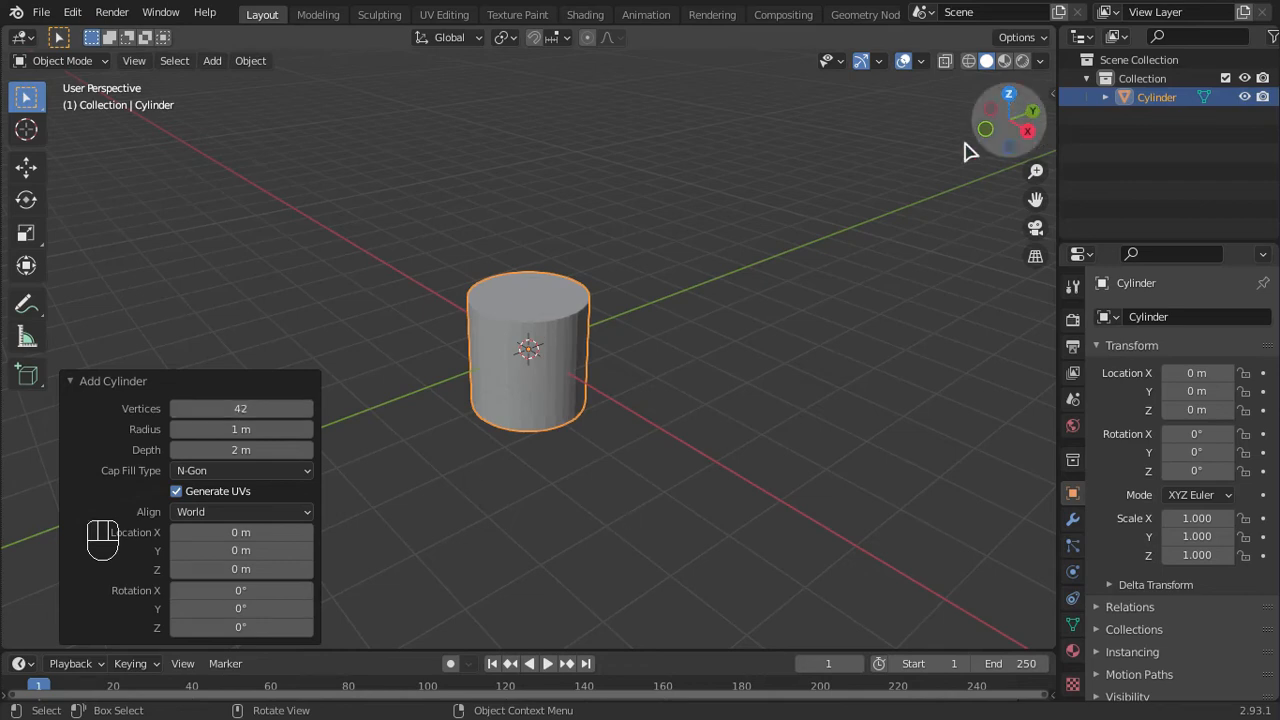
- Move the cylinder's whole mesh up about 1 m along Z so its base sits at the object origin
{"action": "key", "text": "Tab"}
{"action": "key", "text": "g"}
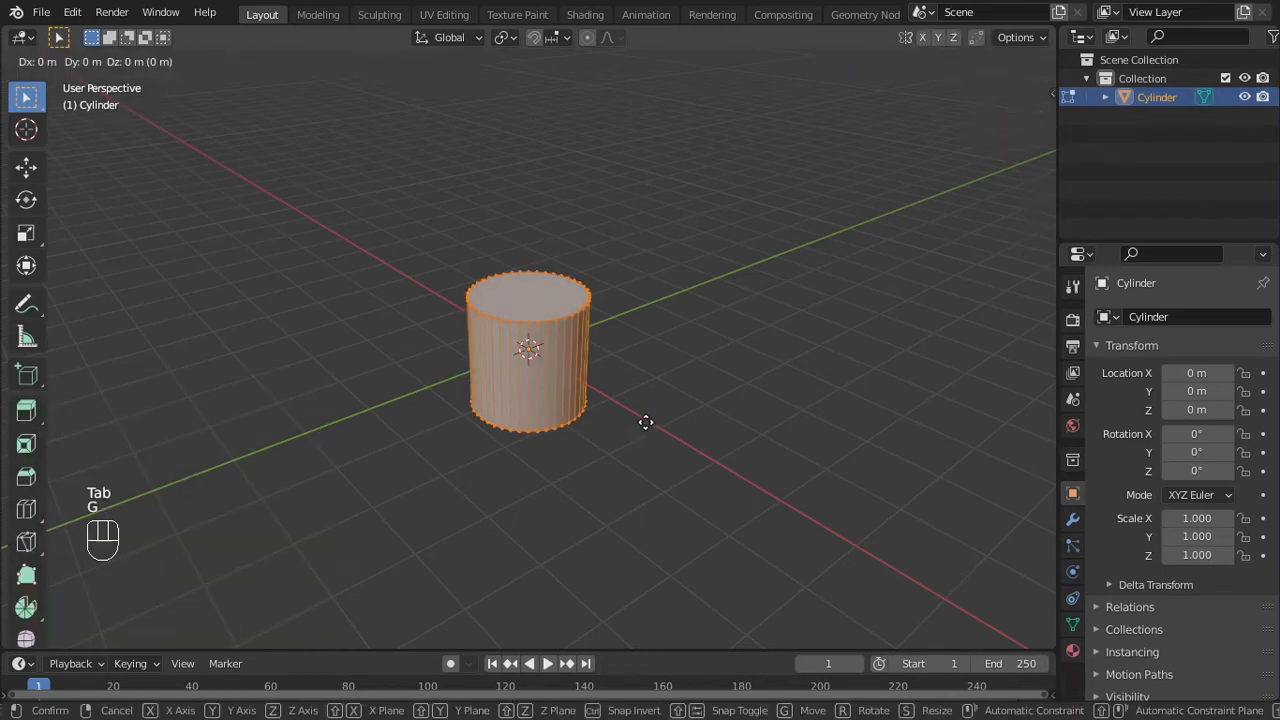
{"action": "key", "text": "z"}
{"action": "left_click", "coordinate": [626, 372]}
{"action": "left_click", "coordinate": [985, 128]}
{"action": "scroll", "coordinate": [626, 372], "scroll_direction": "up", "scroll_amount": 5}
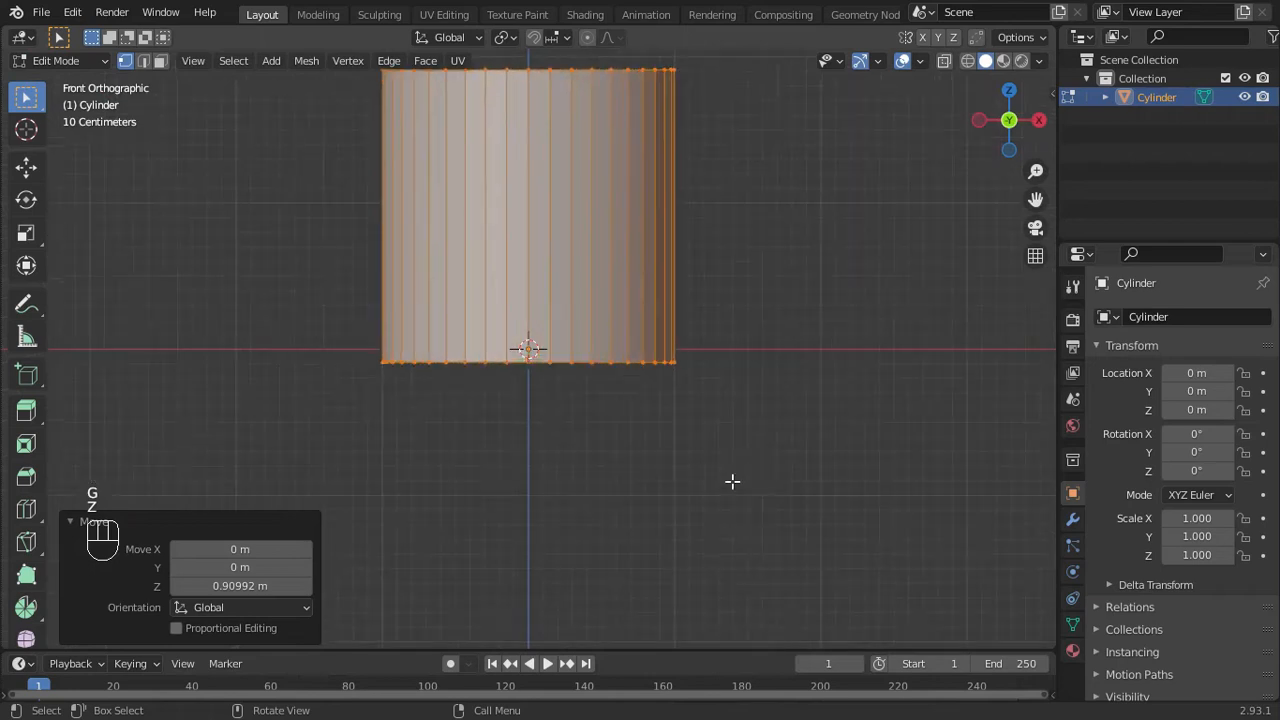
{"action": "key", "text": "g"}
{"action": "key", "text": "z"}
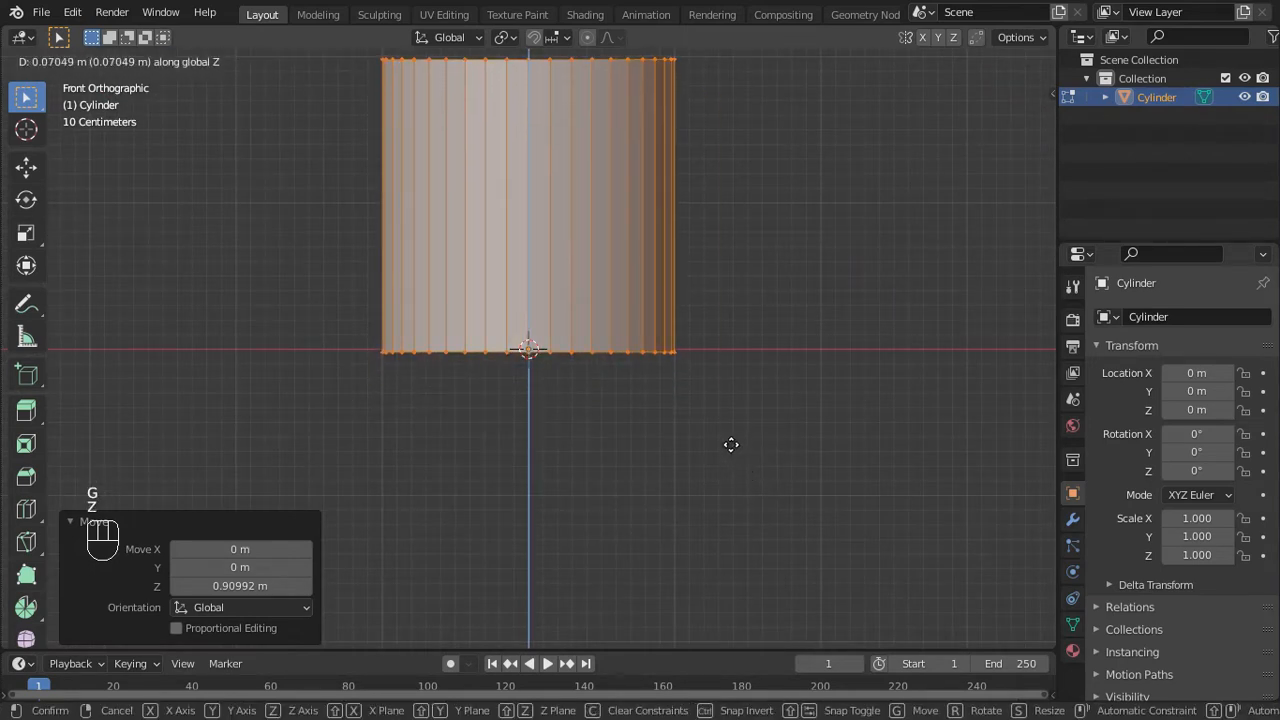
{"action": "left_click", "coordinate": [754, 420]}
- Add 10 evenly spaced horizontal loop cuts around the cylinder's side wall
{"action": "middle_click_drag", "start_coordinate": [754, 420], "coordinate": [543, 387]}
{"action": "scroll", "coordinate": [549, 443], "scroll_direction": "down", "scroll_amount": 5}
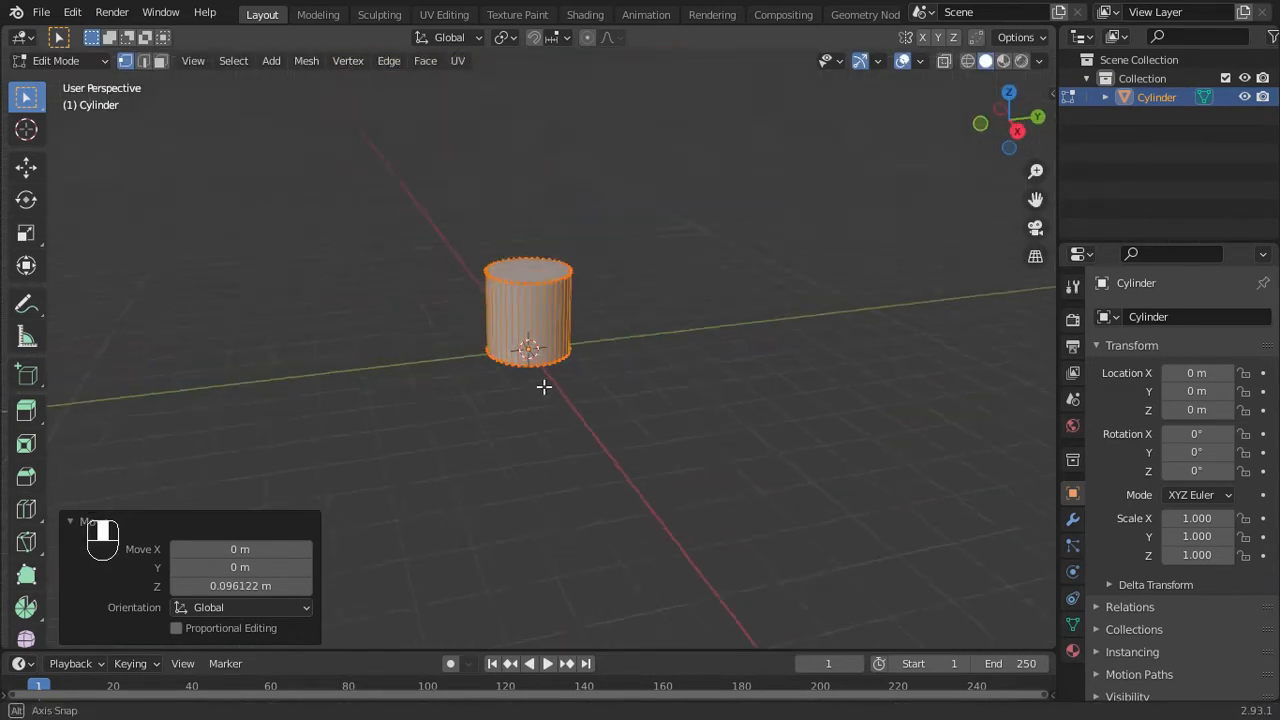
{"action": "scroll", "coordinate": [543, 387], "scroll_direction": "up", "scroll_amount": 4}
{"action": "key", "text": "ctrl+r"}
{"action": "scroll", "coordinate": [557, 343], "scroll_direction": "up", "scroll_amount": 5}
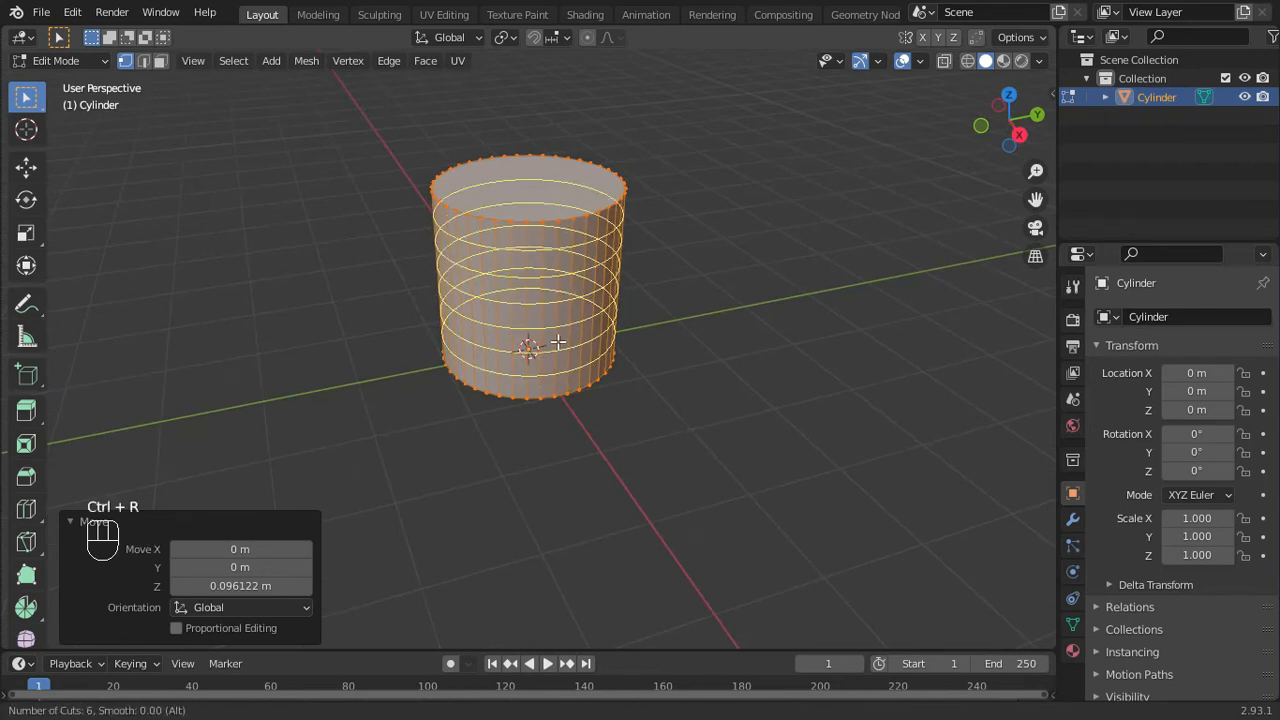
{"action": "scroll", "coordinate": [557, 343], "scroll_direction": "up", "scroll_amount": 4}
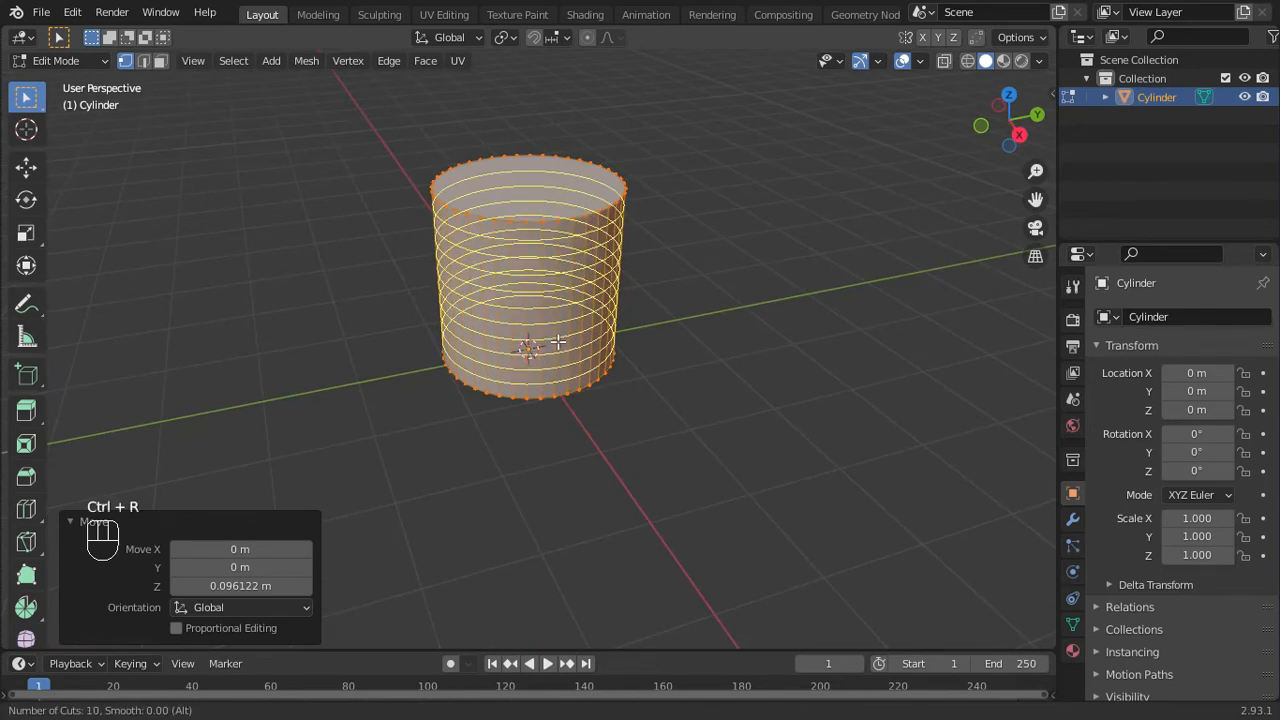
{"action": "left_click", "coordinate": [557, 343]}
{"action": "left_click", "coordinate": [558, 342]}
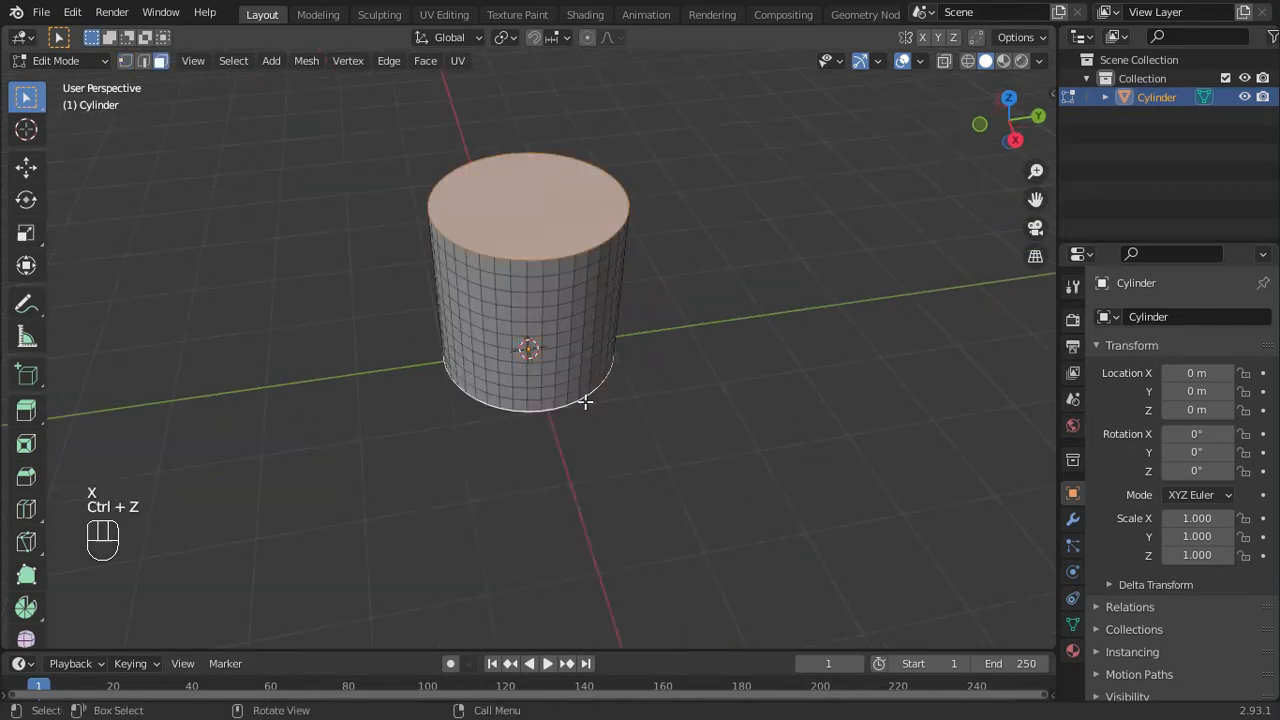
- Delete the cylinder's top and bottom cap faces and close the top opening with Grid Fill, using a span of 10
{"action": "key", "text": "x"}
{"action": "left_click", "coordinate": [575, 443]}
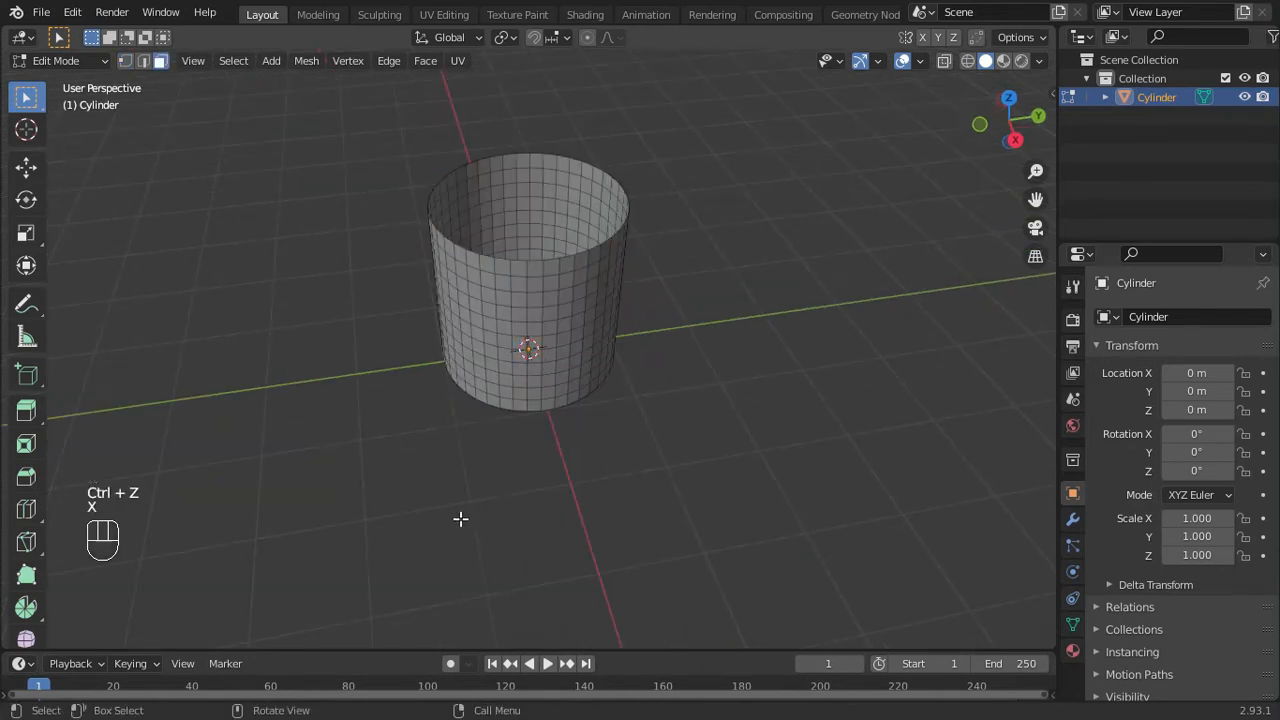
{"action": "left_click", "coordinate": [143, 61]}
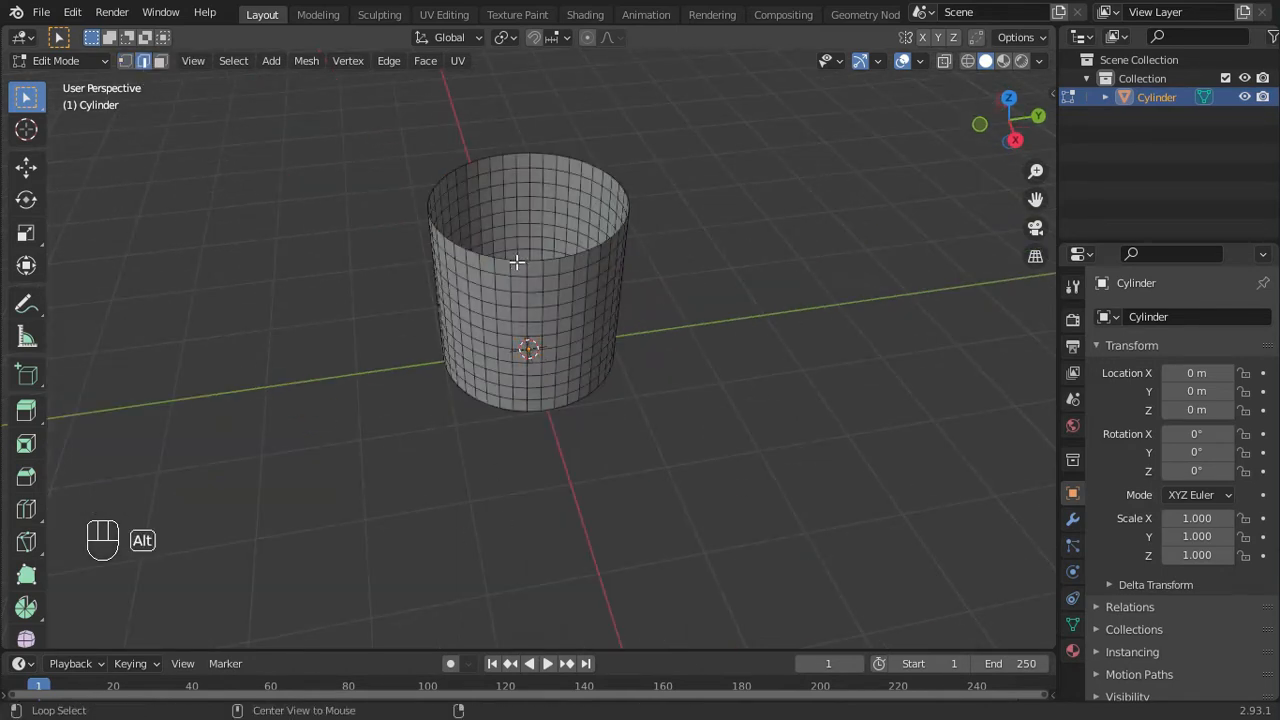
{"action": "middle_click_drag", "start_coordinate": [516, 262], "coordinate": [555, 227]}
{"action": "key", "text": "ctrl+alt+apostrophe"}
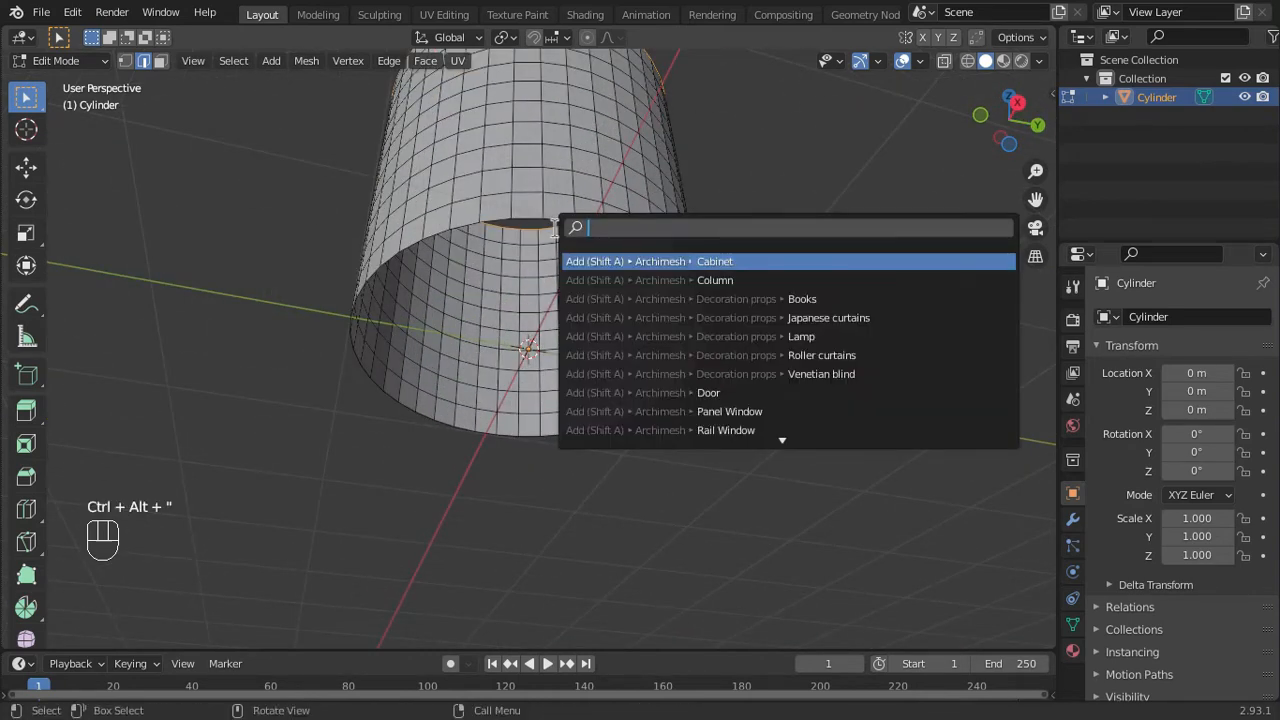
{"action": "type", "text": "grid"}
{"action": "key", "text": "Down"}
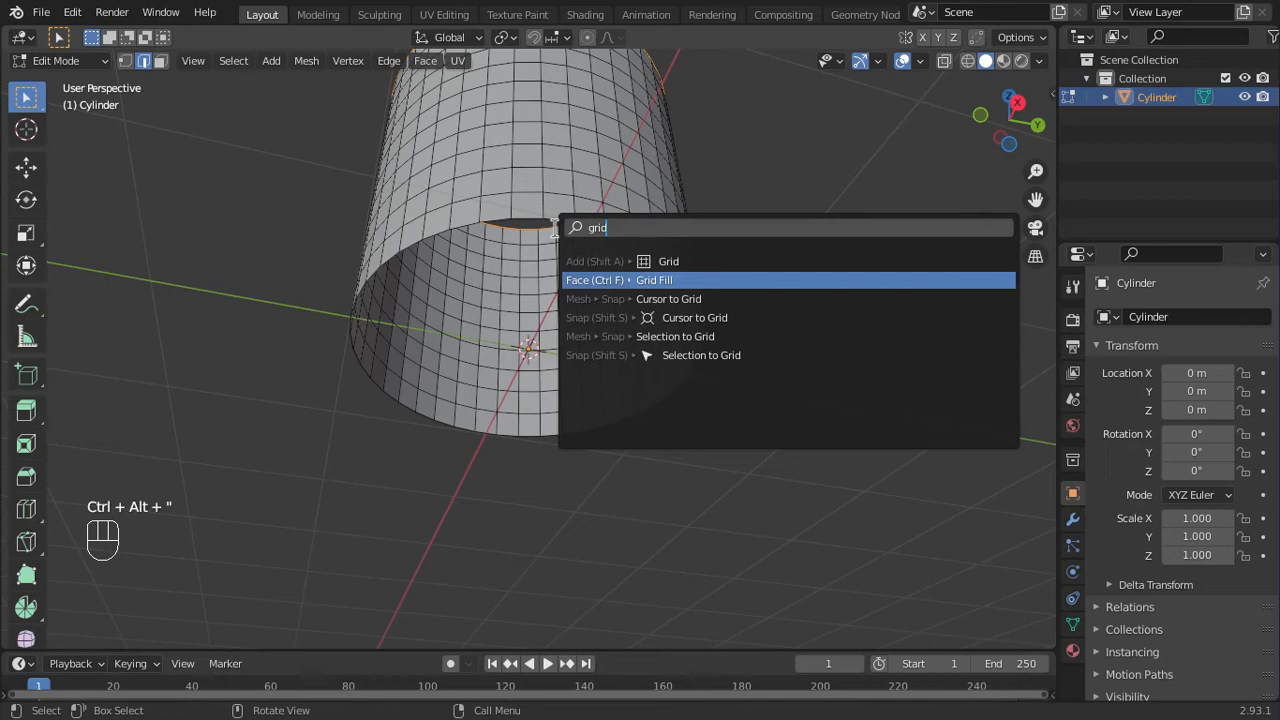
{"action": "key", "text": "Return"}
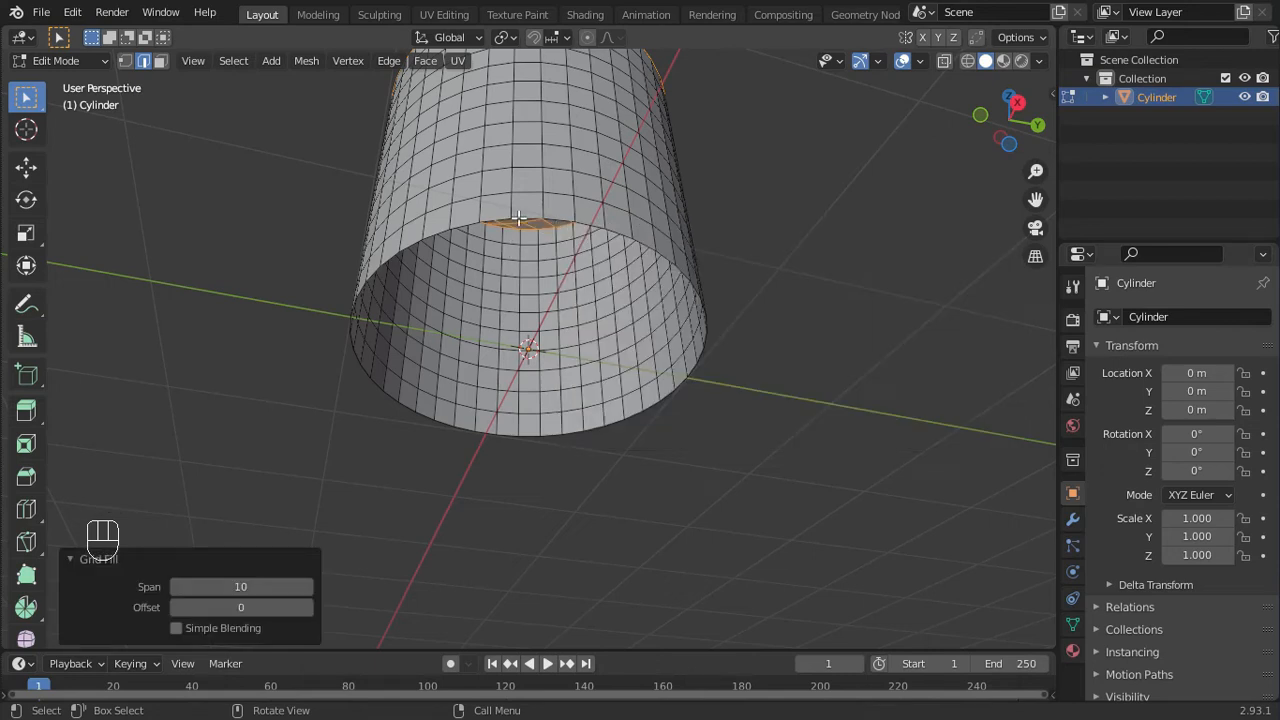
- Select the bottom rim edge loop and close the opening with Grid Fill, using a span of 10
{"action": "left_click", "coordinate": [521, 224], "text": "alt"}
{"action": "left_click", "coordinate": [521, 214], "text": "alt"}
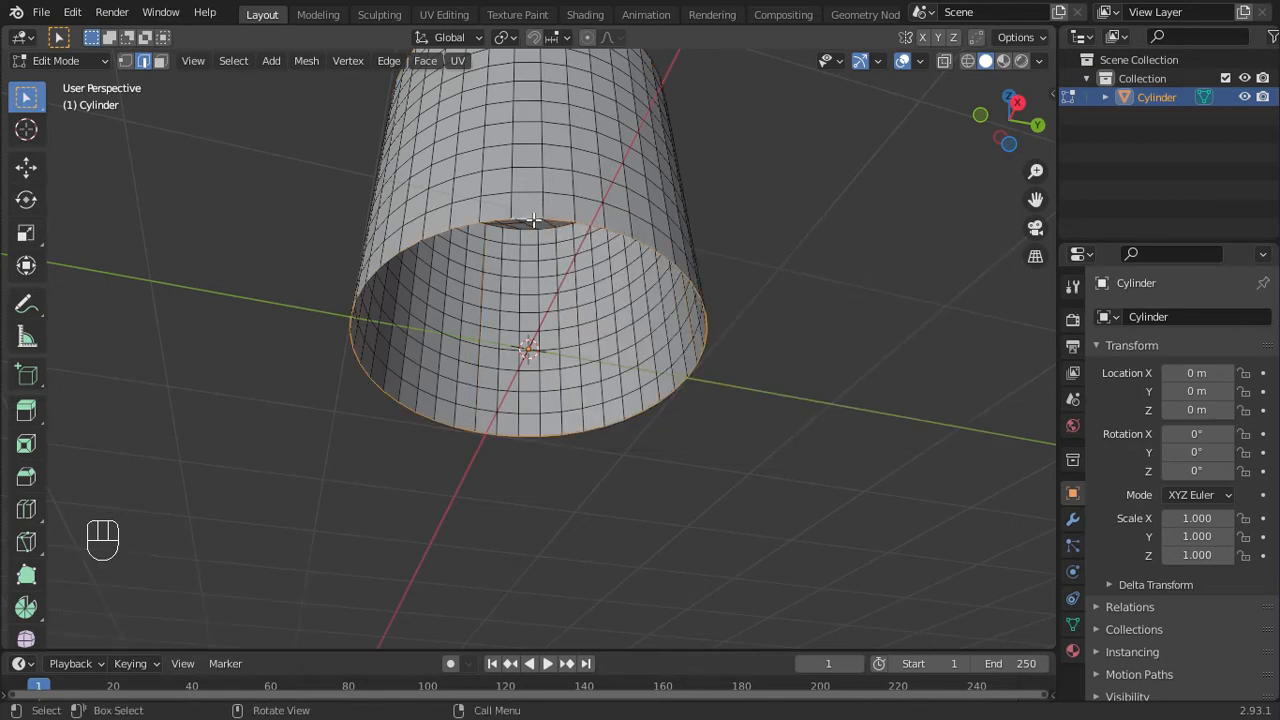
{"action": "key", "text": "ctrl+alt+quotedbl"}
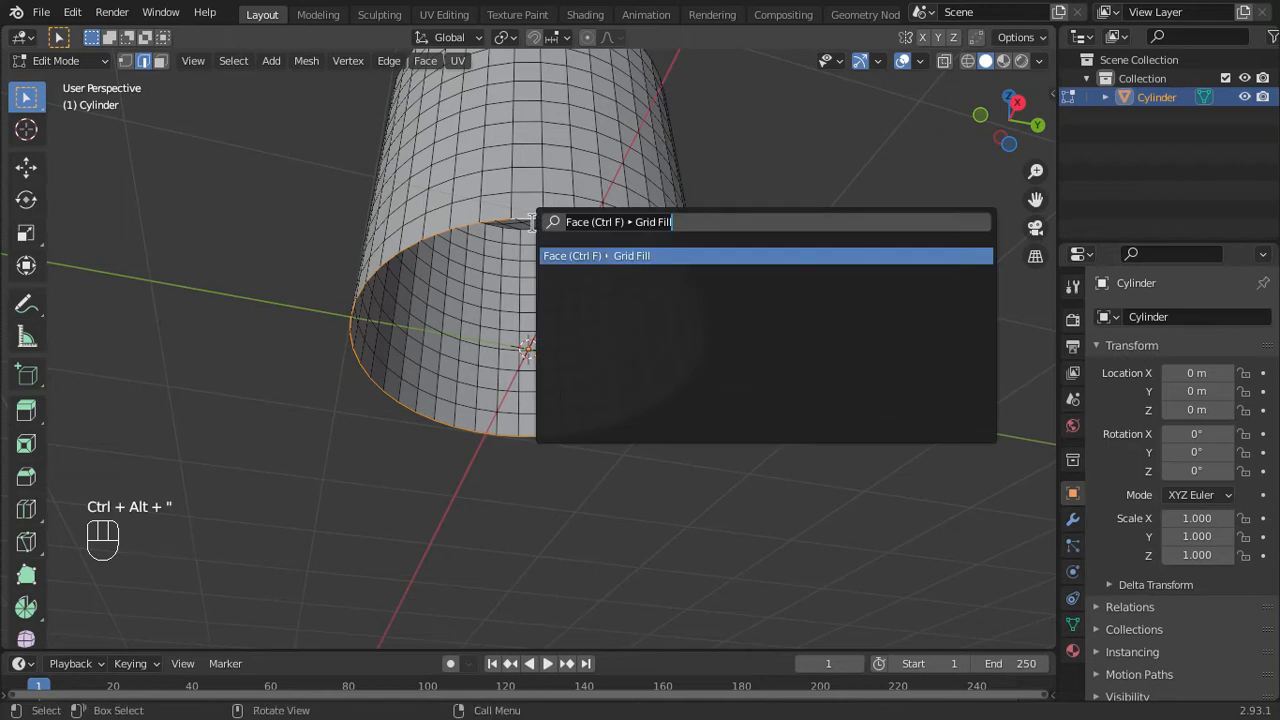
{"action": "key", "text": "Return"}
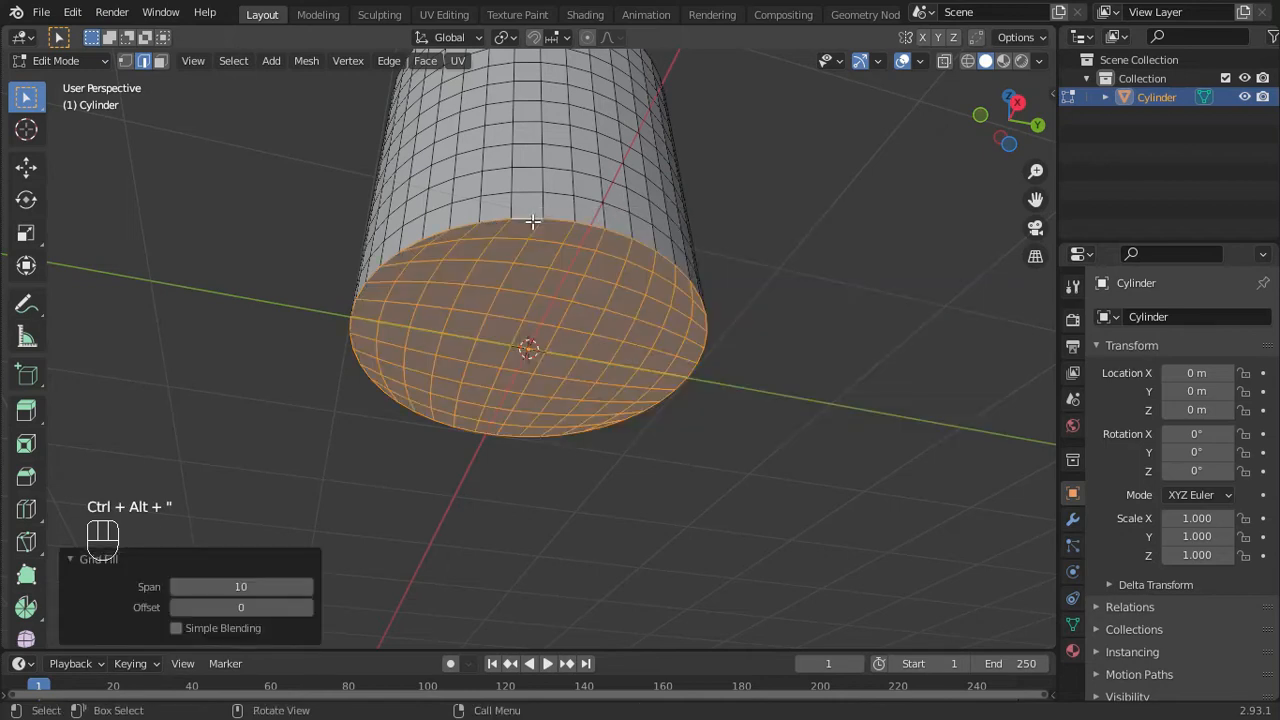
- Inset the bottom faces by about 0.03 m and extrude them inward into the cylinder
{"action": "middle_click_drag", "start_coordinate": [673, 233], "coordinate": [603, 363]}
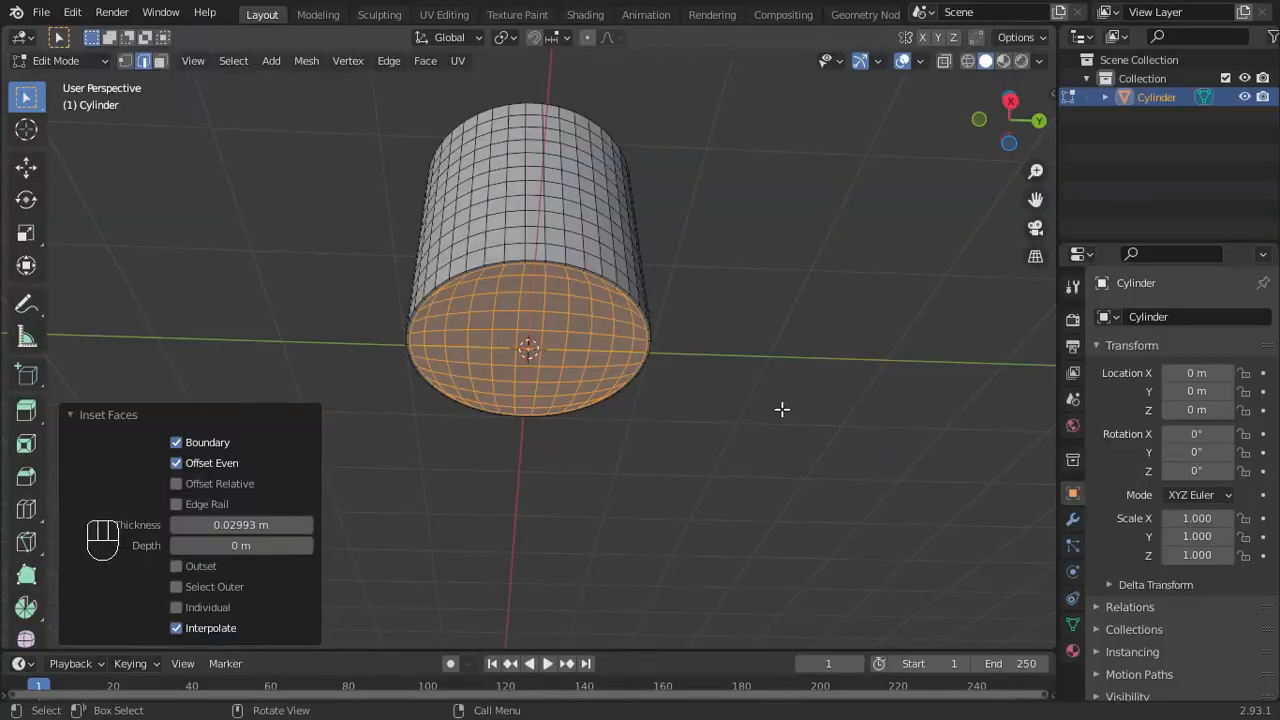
{"action": "middle_click_drag", "start_coordinate": [780, 408], "coordinate": [765, 375]}
{"action": "scroll", "coordinate": [765, 375], "scroll_direction": "up", "scroll_amount": 4}
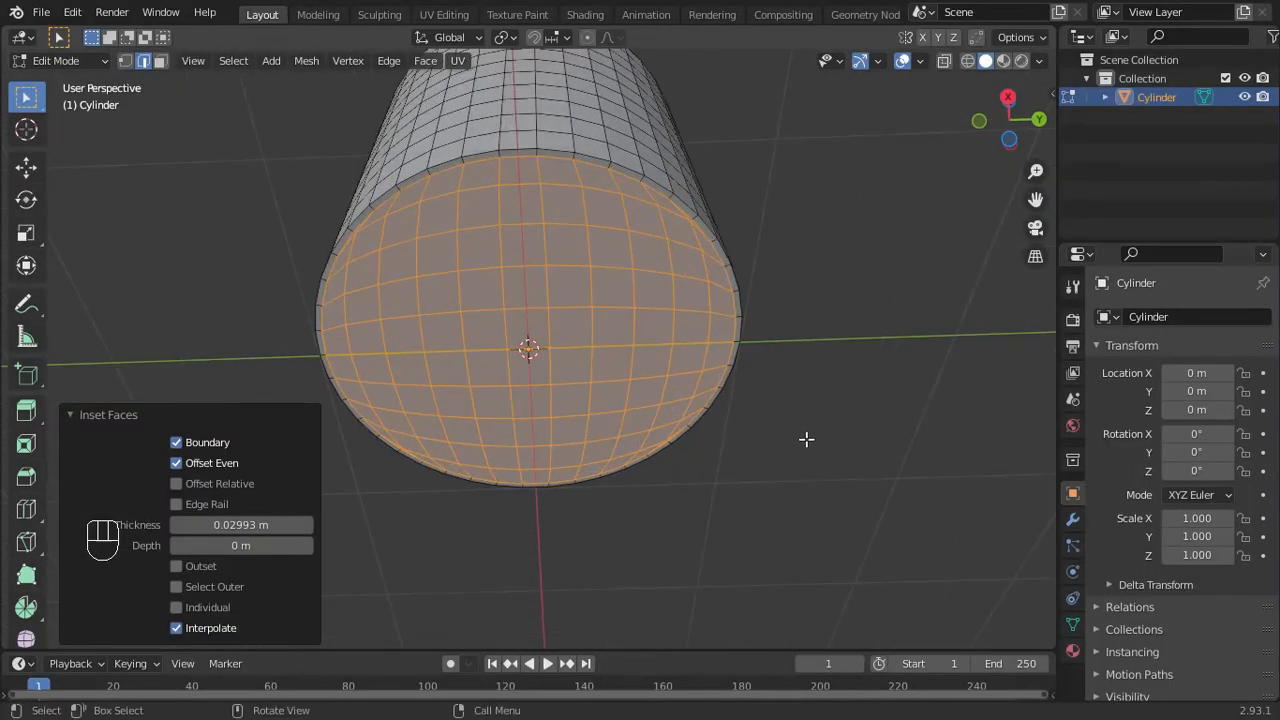
{"action": "key", "text": "e"}
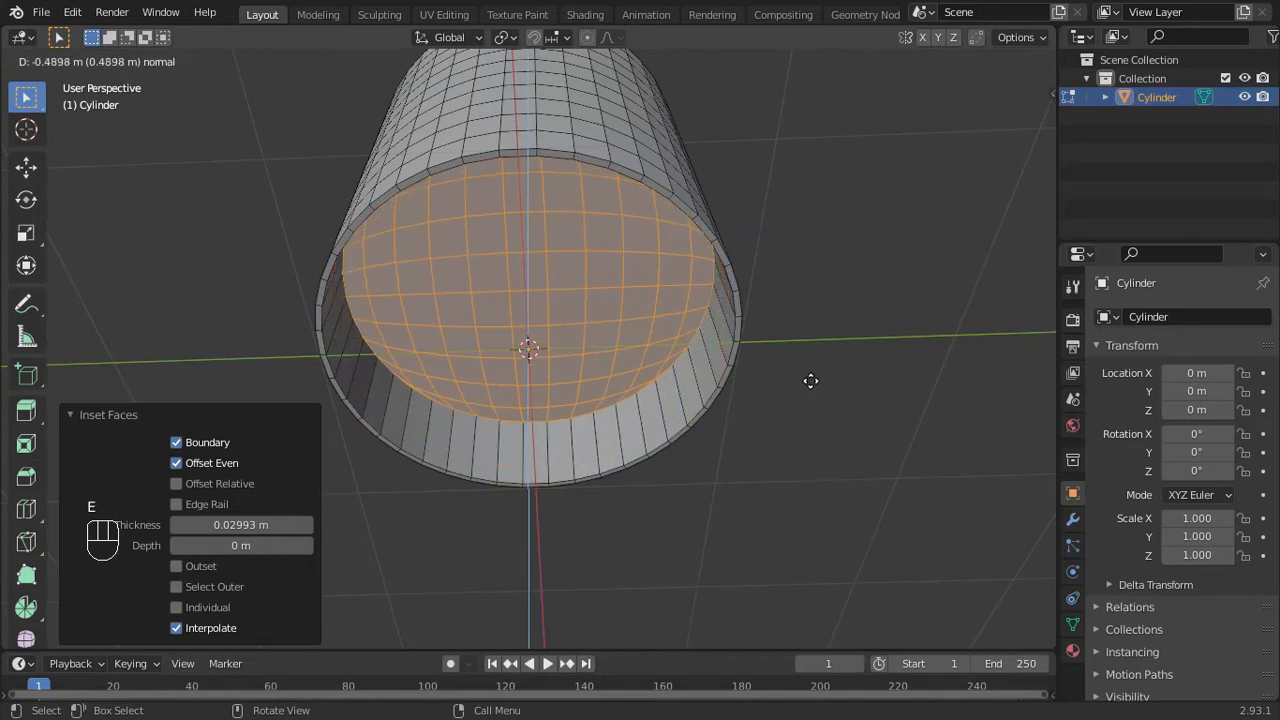
- Separate the recessed bottom faces into their own object and select that object in Object Mode
{"action": "middle_click_drag", "start_coordinate": [787, 252], "coordinate": [680, 127]}
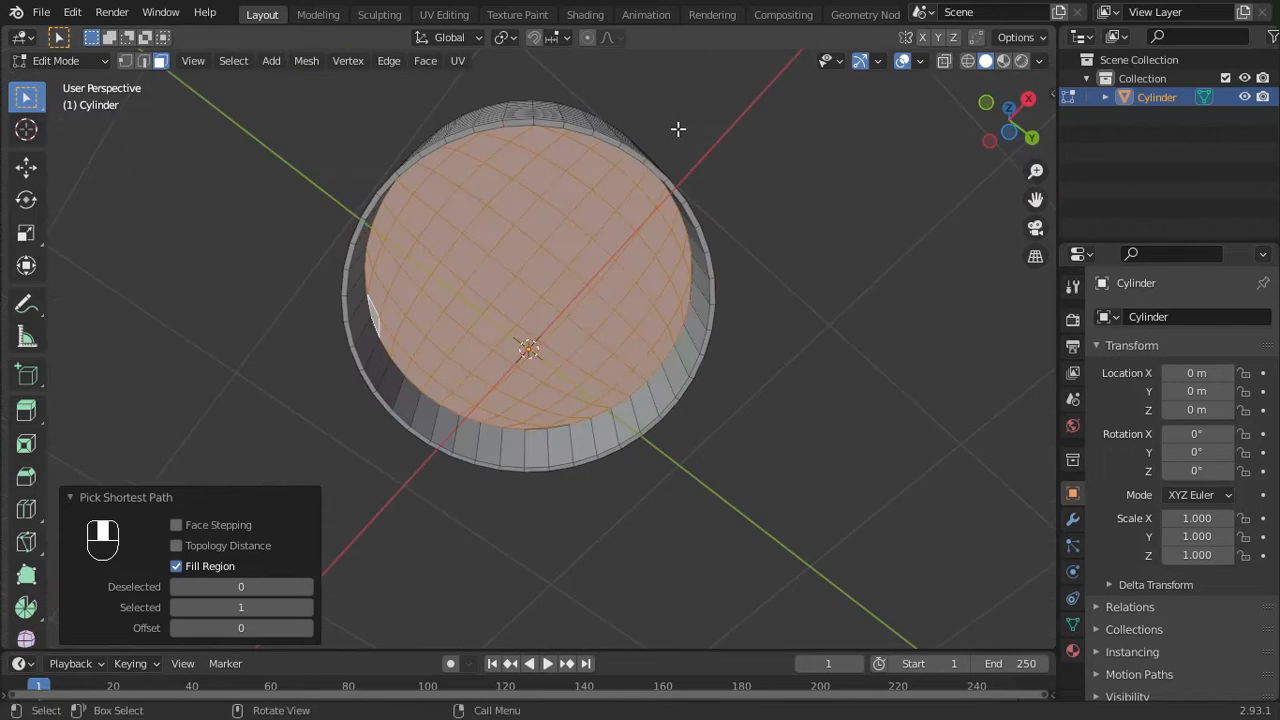
{"action": "key", "text": "p"}
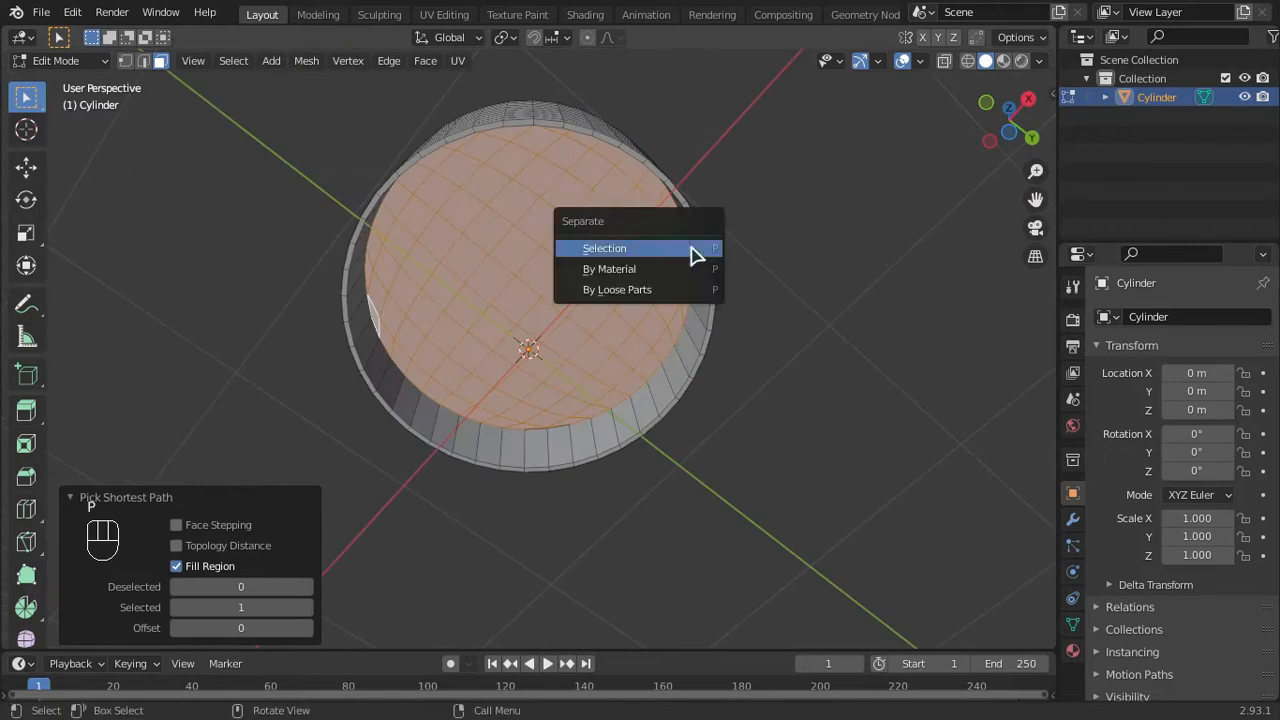
{"action": "left_click", "coordinate": [693, 250]}
{"action": "key", "text": "Tab"}
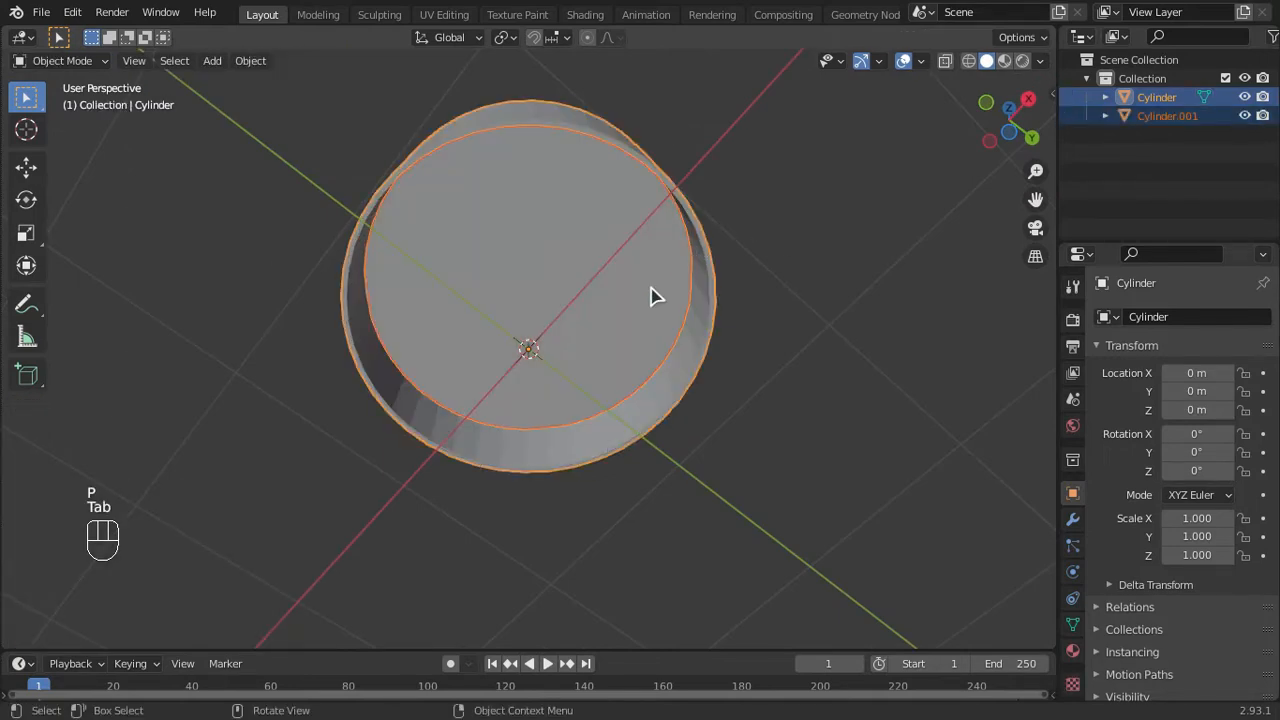
{"action": "left_click", "coordinate": [650, 296]}
{"action": "key", "text": "g"}
{"action": "key", "text": "z"}
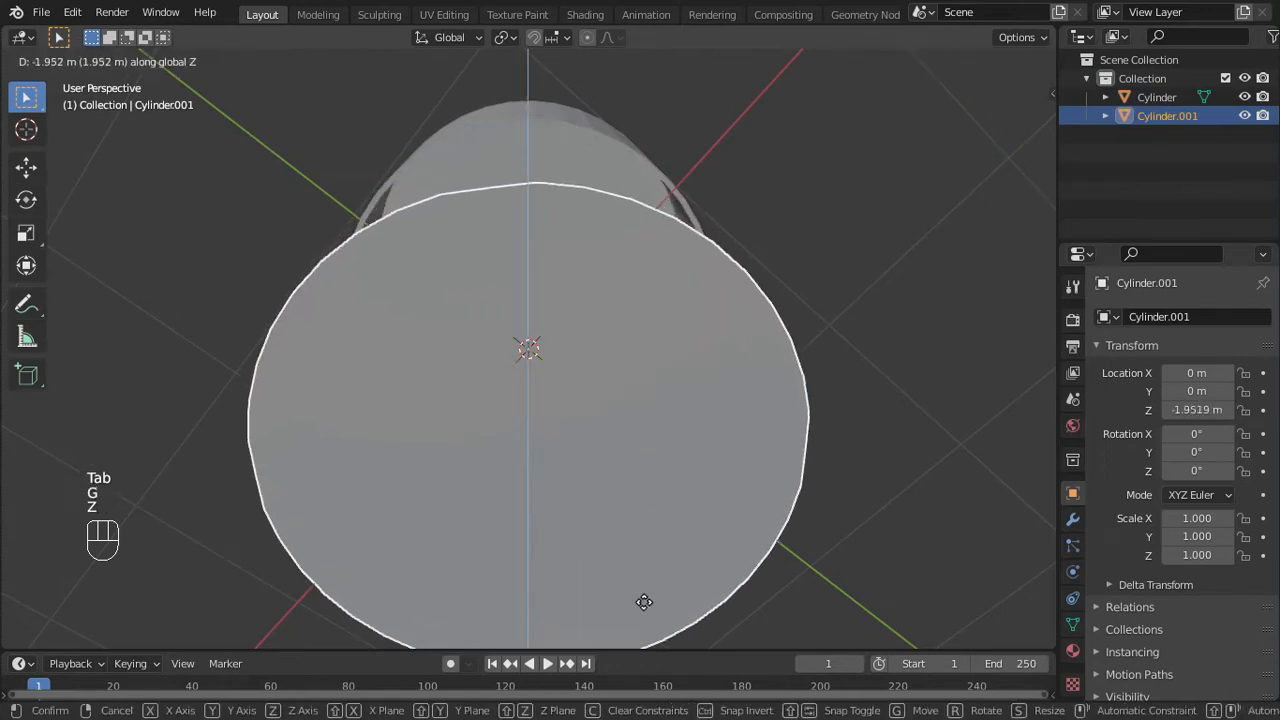
{"action": "right_click", "coordinate": [612, 213]}
- Extrude all faces of the separated disc about 0.7 m downward along global Z and return to Object Mode
{"action": "middle_click_drag", "start_coordinate": [614, 211], "coordinate": [500, 411]}
{"action": "key", "text": "Tab"}
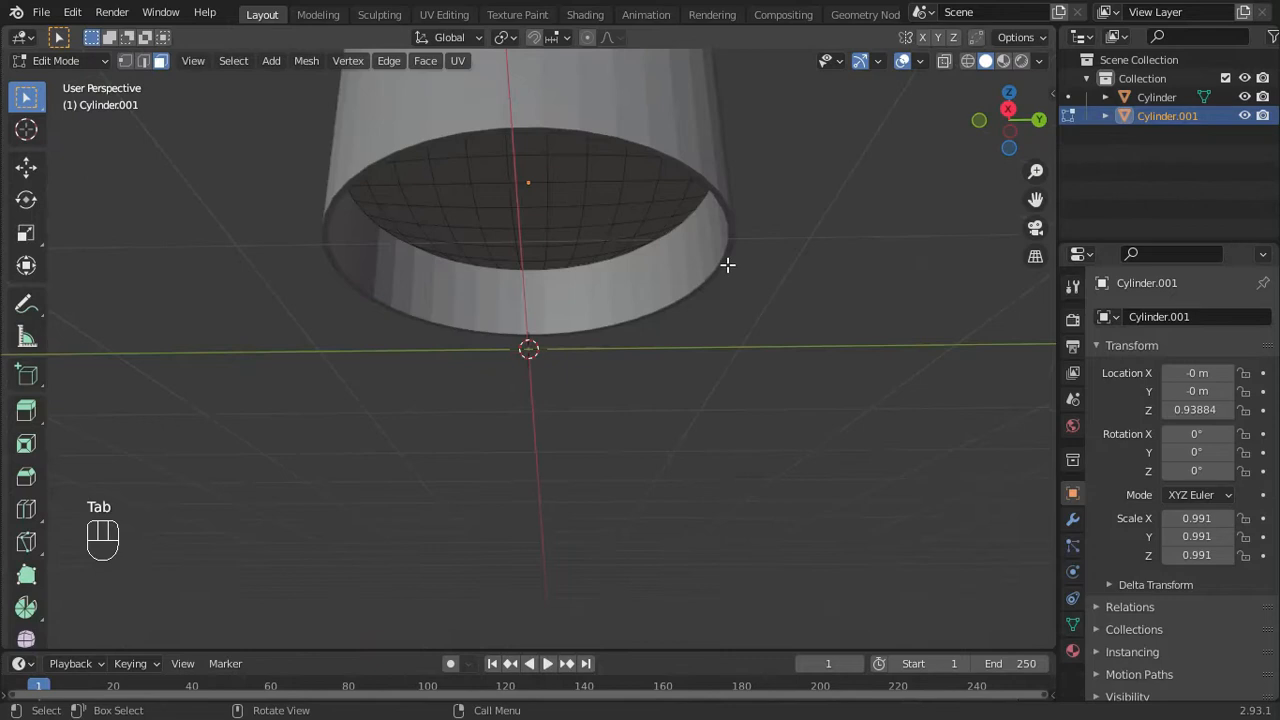
{"action": "key", "text": "a"}
{"action": "key", "text": "e"}
{"action": "key", "text": "z"}
{"action": "key", "text": "z"}
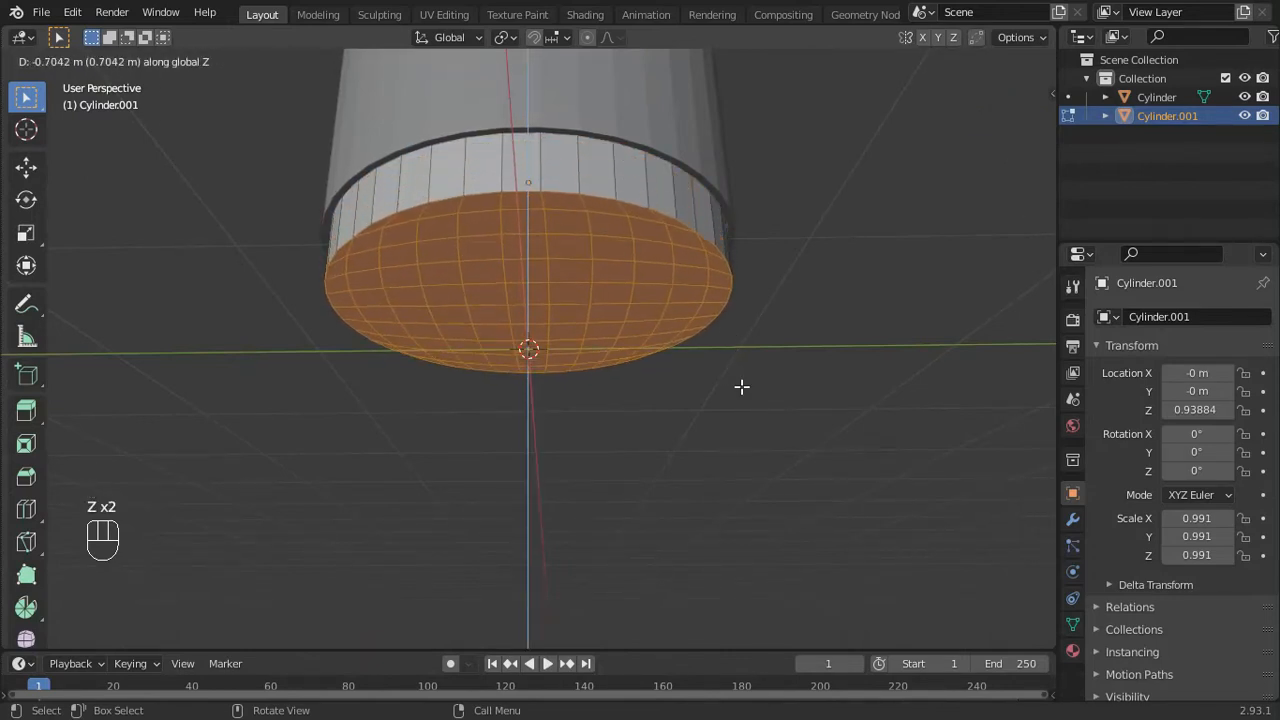
{"action": "left_click", "coordinate": [741, 384]}
{"action": "middle_click_drag", "start_coordinate": [789, 277], "coordinate": [814, 400]}
{"action": "key", "text": "Tab"}
- Select the outer cylinder and add a Subdivision Surface modifier to it
{"action": "middle_click_drag", "start_coordinate": [612, 344], "coordinate": [603, 200]}
{"action": "left_click", "coordinate": [616, 180]}
{"action": "left_click", "coordinate": [1073, 519]}
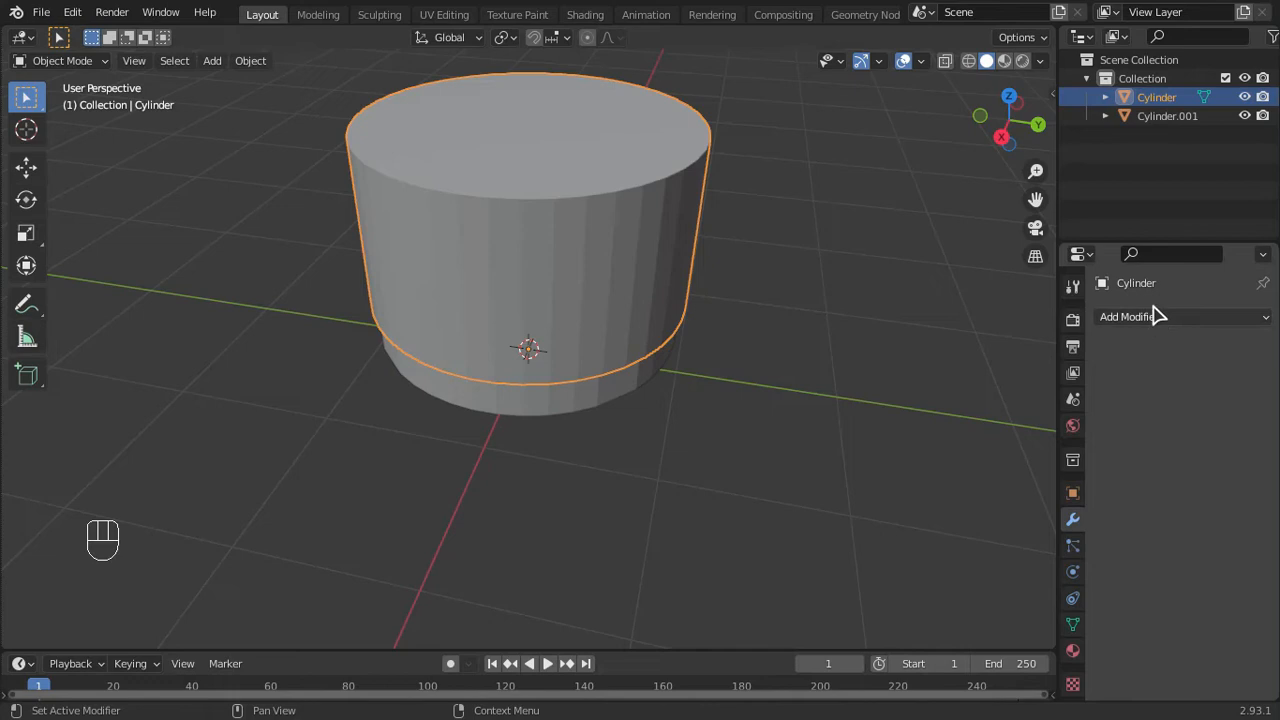
{"action": "left_click", "coordinate": [1155, 319]}
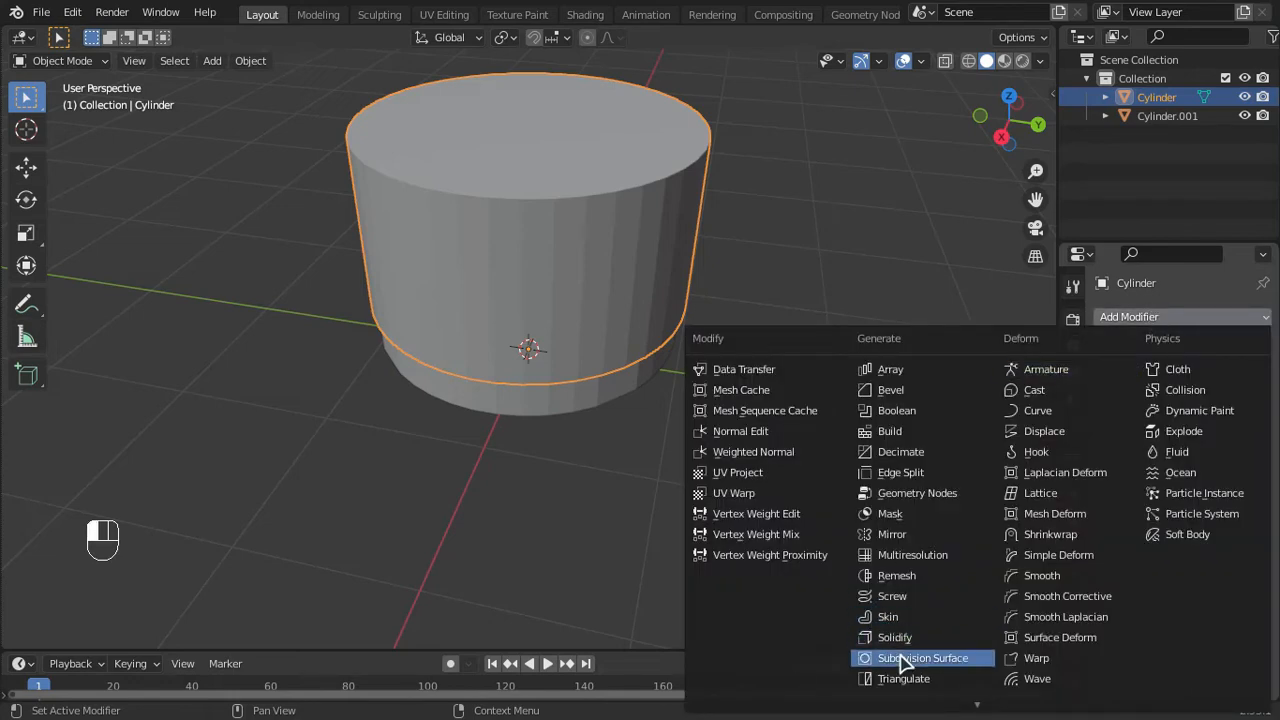
{"action": "left_click", "coordinate": [903, 662]}
- Move vertices along the outer cylinder's lower rim up and down global Z with smooth proportional editing to form a wavy edge
{"action": "middle_click_drag", "start_coordinate": [629, 394], "coordinate": [672, 270]}
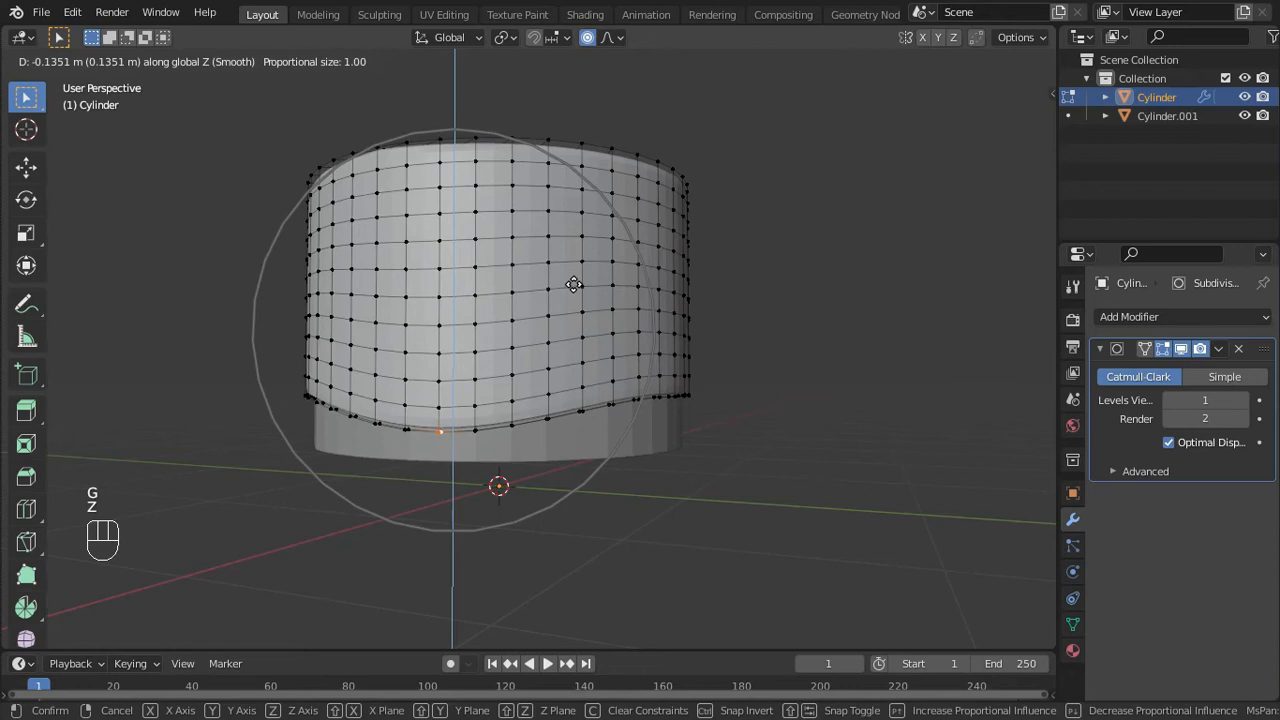
{"action": "scroll", "coordinate": [573, 284], "scroll_direction": "up", "scroll_amount": 10}
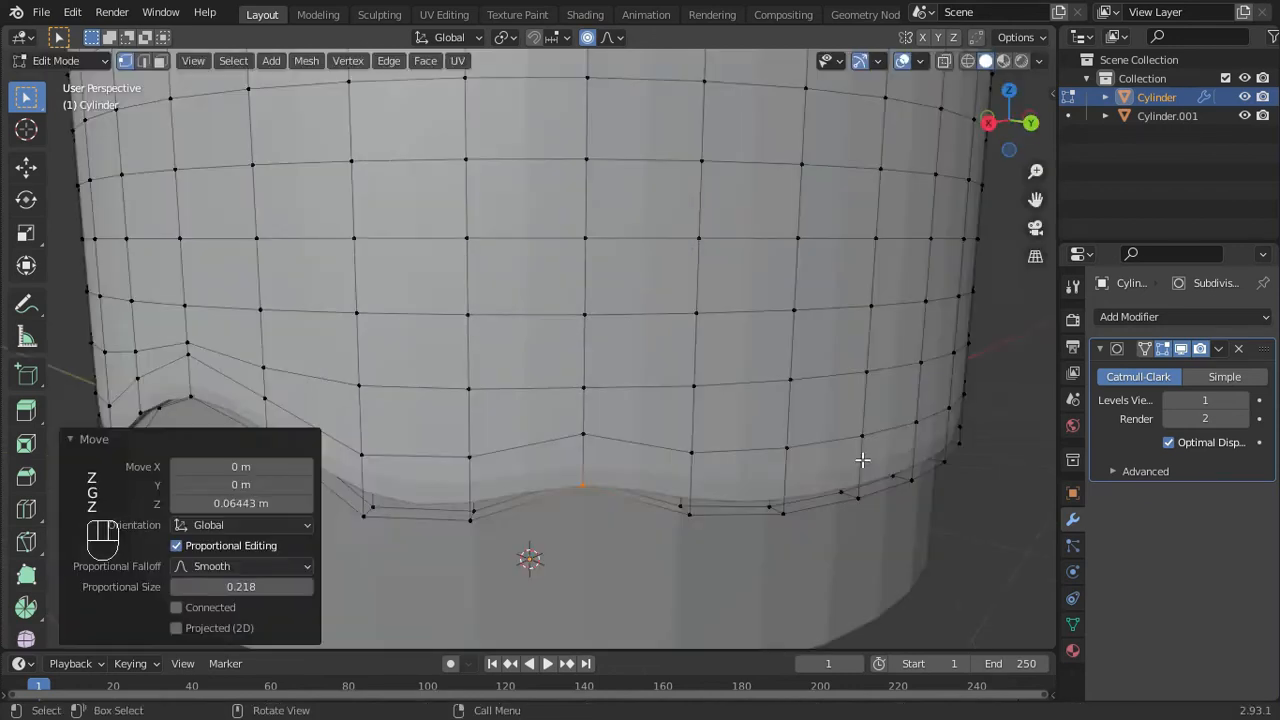
{"action": "key", "text": "g"}
{"action": "key", "text": "z"}
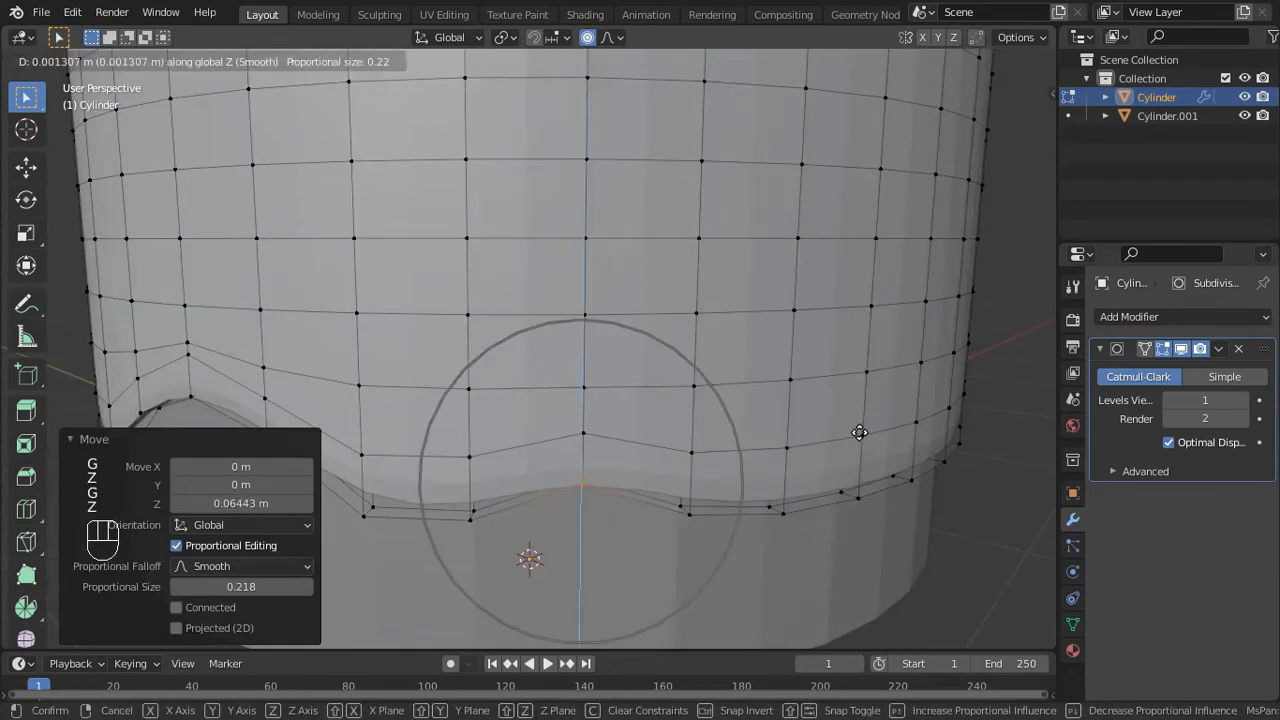
{"action": "left_click", "coordinate": [860, 486]}
- Scale both cylinders to about 0.738 along Z and move them about 0.21 m downward along global Z
{"action": "middle_click_drag", "start_coordinate": [860, 486], "coordinate": [785, 567]}
{"action": "key", "text": "s"}
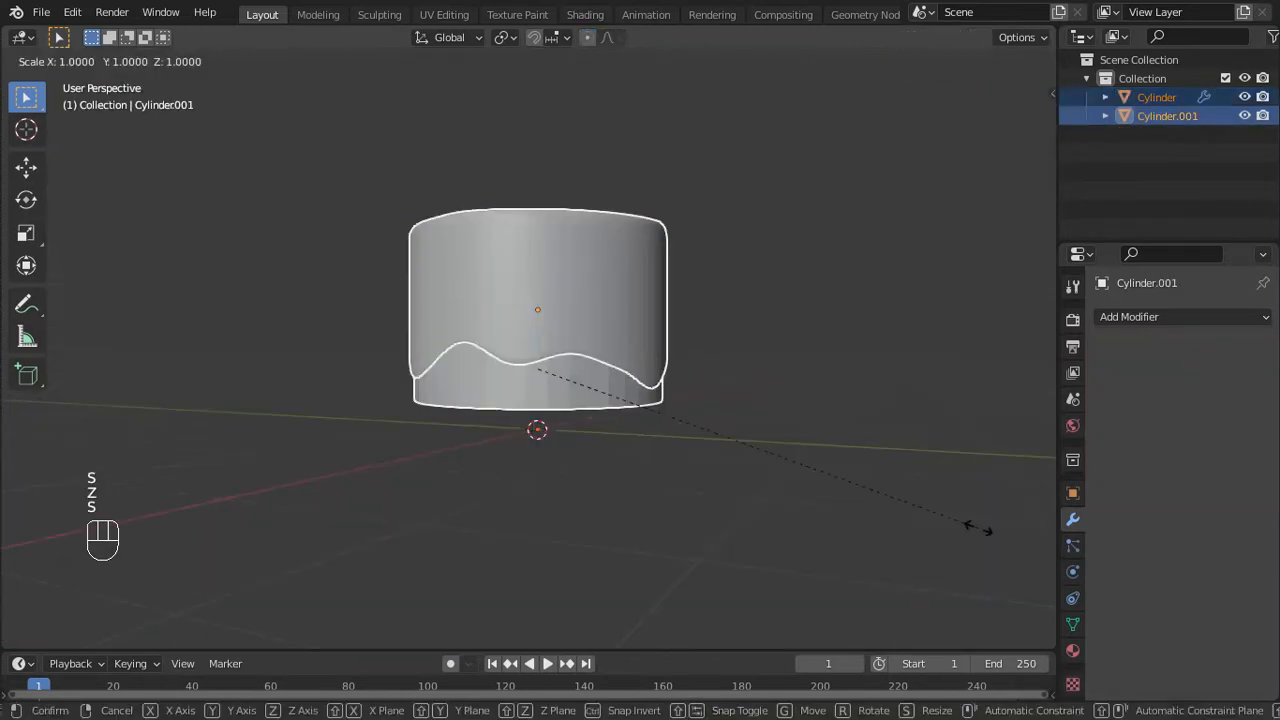
{"action": "key", "text": "z"}
{"action": "left_click", "coordinate": [866, 491]}
{"action": "middle_click_drag", "start_coordinate": [866, 491], "coordinate": [811, 457]}
{"action": "scroll", "coordinate": [810, 457], "scroll_direction": "up", "scroll_amount": 2}
{"action": "key", "text": "g"}
{"action": "key", "text": "z"}
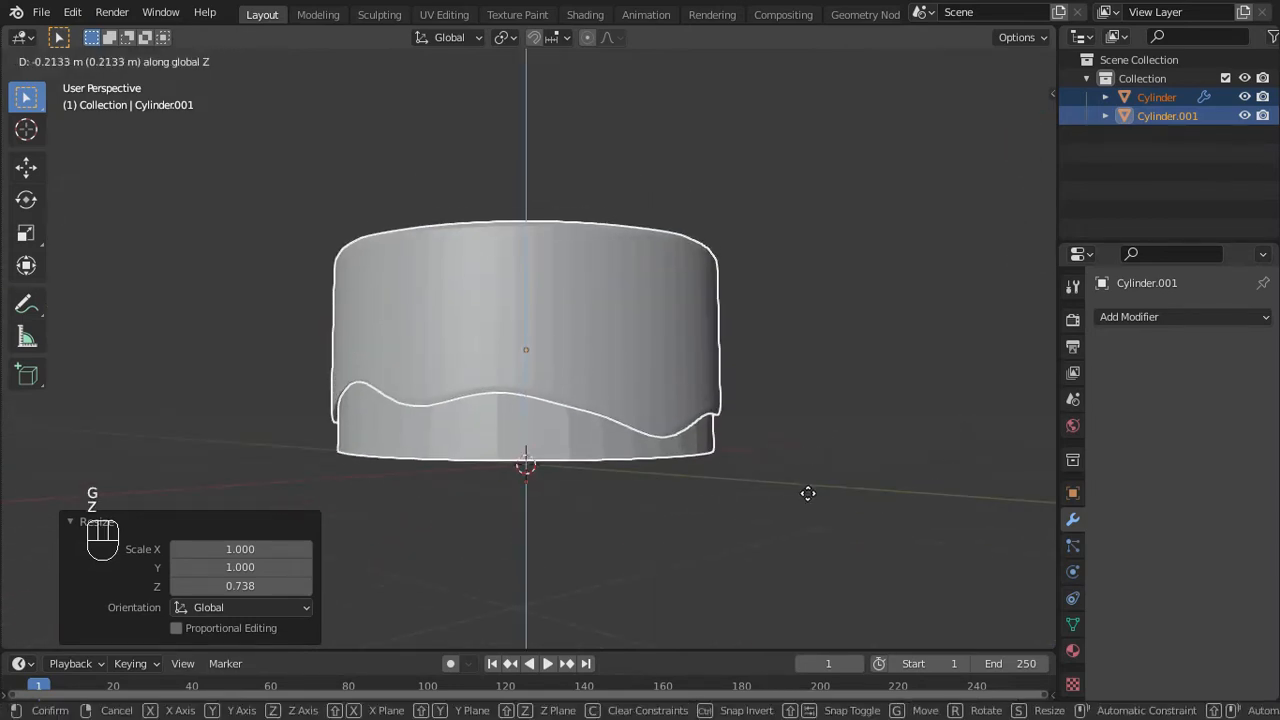
{"action": "left_click", "coordinate": [808, 494]}
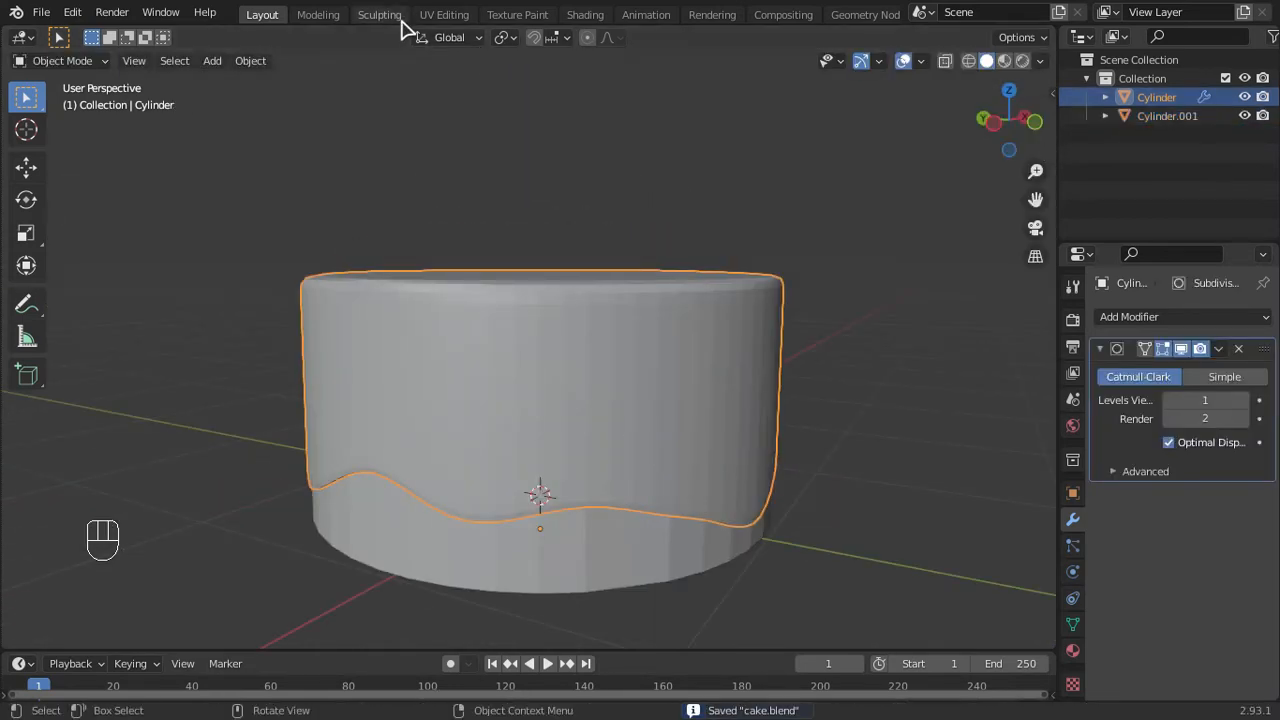
- Sculpt raised folds around the outer cylinder just above its wavy edge with the Draw brush at 50 px radius and 0.500 strength
{"action": "scroll", "coordinate": [767, 461], "scroll_direction": "up", "scroll_amount": 5}
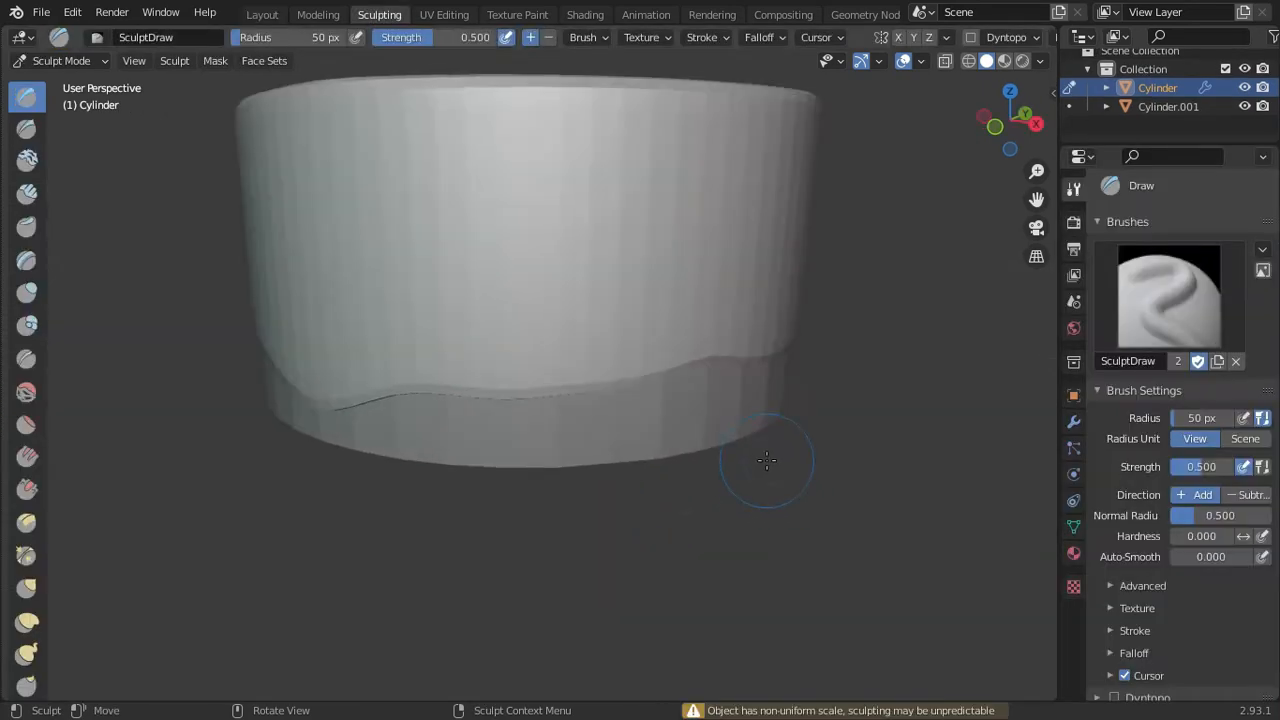
{"action": "left_click_drag", "start_coordinate": [295, 372], "coordinate": [354, 365]}
{"action": "left_click_drag", "start_coordinate": [441, 355], "coordinate": [543, 386]}
{"action": "mouse_move", "coordinate": [543, 386]}
{"action": "middle_mouse_down"}
{"action": "mouse_move", "coordinate": [540, 371]}
{"action": "mouse_move", "coordinate": [598, 383]}
{"action": "mouse_move", "coordinate": [433, 338]}
{"action": "middle_mouse_up"}
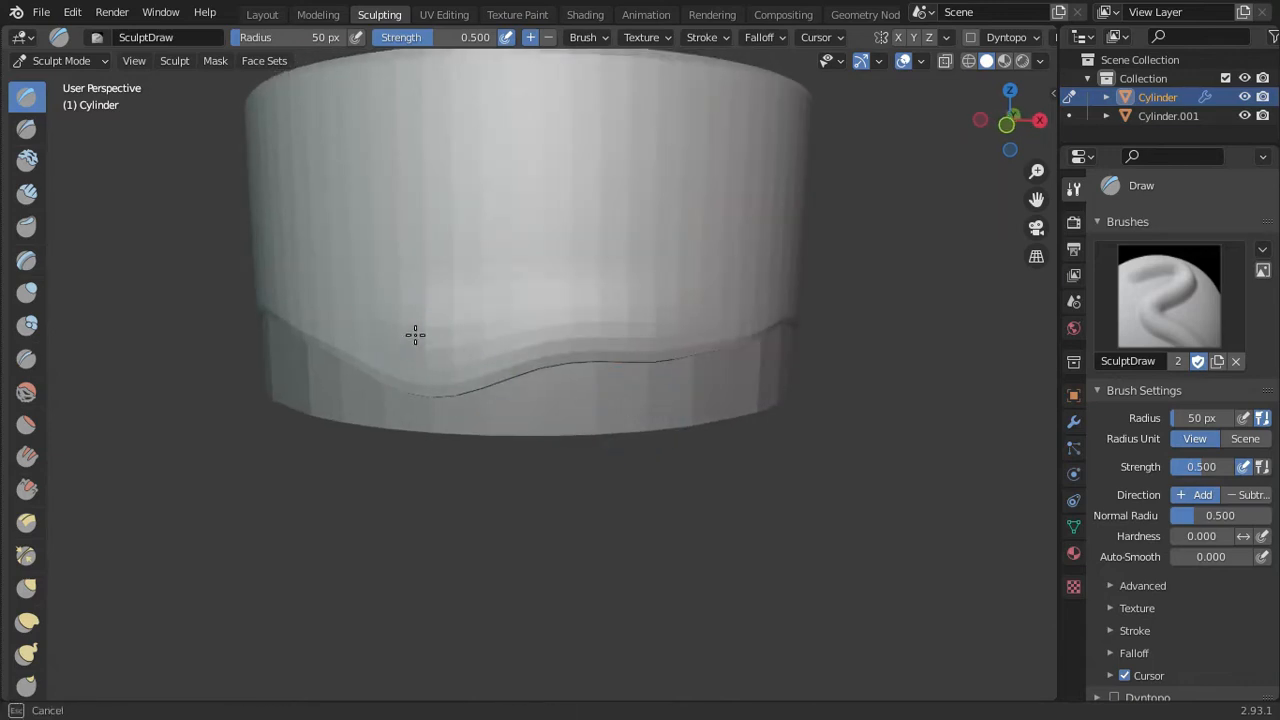
{"action": "left_click_drag", "start_coordinate": [415, 342], "coordinate": [497, 346]}
{"action": "middle_click_drag", "start_coordinate": [497, 346], "coordinate": [561, 372]}
{"action": "mouse_move", "coordinate": [598, 356]}
{"action": "left_mouse_down"}
{"action": "mouse_move", "coordinate": [434, 297]}
{"action": "mouse_move", "coordinate": [310, 302]}
{"action": "left_mouse_up"}
{"action": "mouse_move", "coordinate": [289, 315]}
{"action": "middle_mouse_down"}
{"action": "mouse_move", "coordinate": [454, 306]}
{"action": "mouse_move", "coordinate": [733, 336]}
{"action": "middle_mouse_up"}
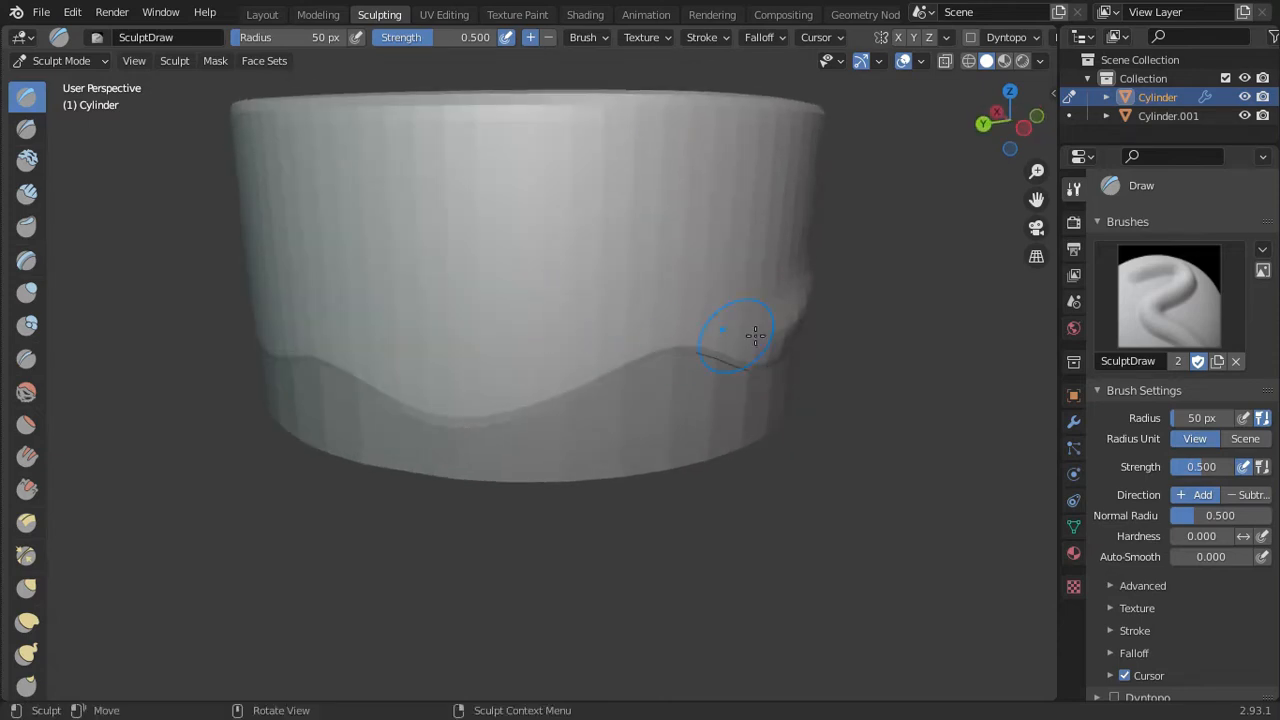
{"action": "mouse_move", "coordinate": [754, 335]}
{"action": "left_mouse_down"}
{"action": "mouse_move", "coordinate": [571, 323]}
{"action": "mouse_move", "coordinate": [472, 375]}
{"action": "left_mouse_up"}
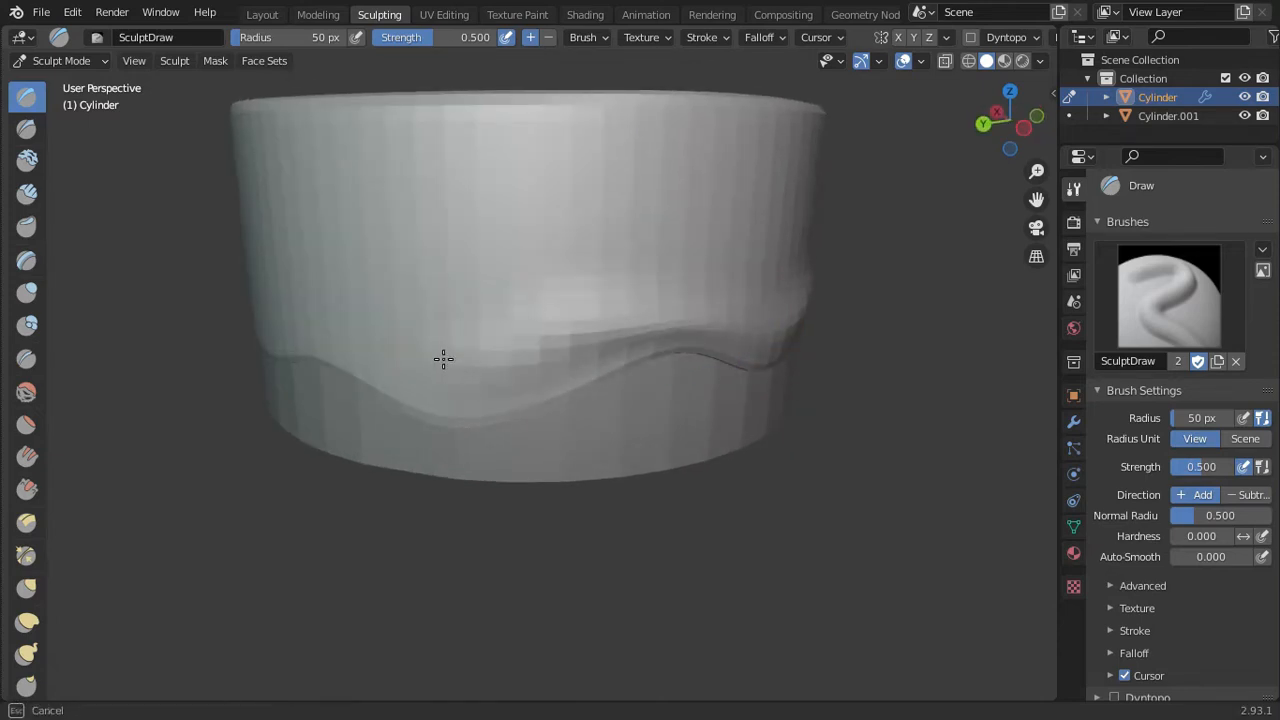
- Apply Shade Smooth to the outer cylinder in Object Mode
{"action": "middle_click_drag", "start_coordinate": [453, 369], "coordinate": [606, 263]}
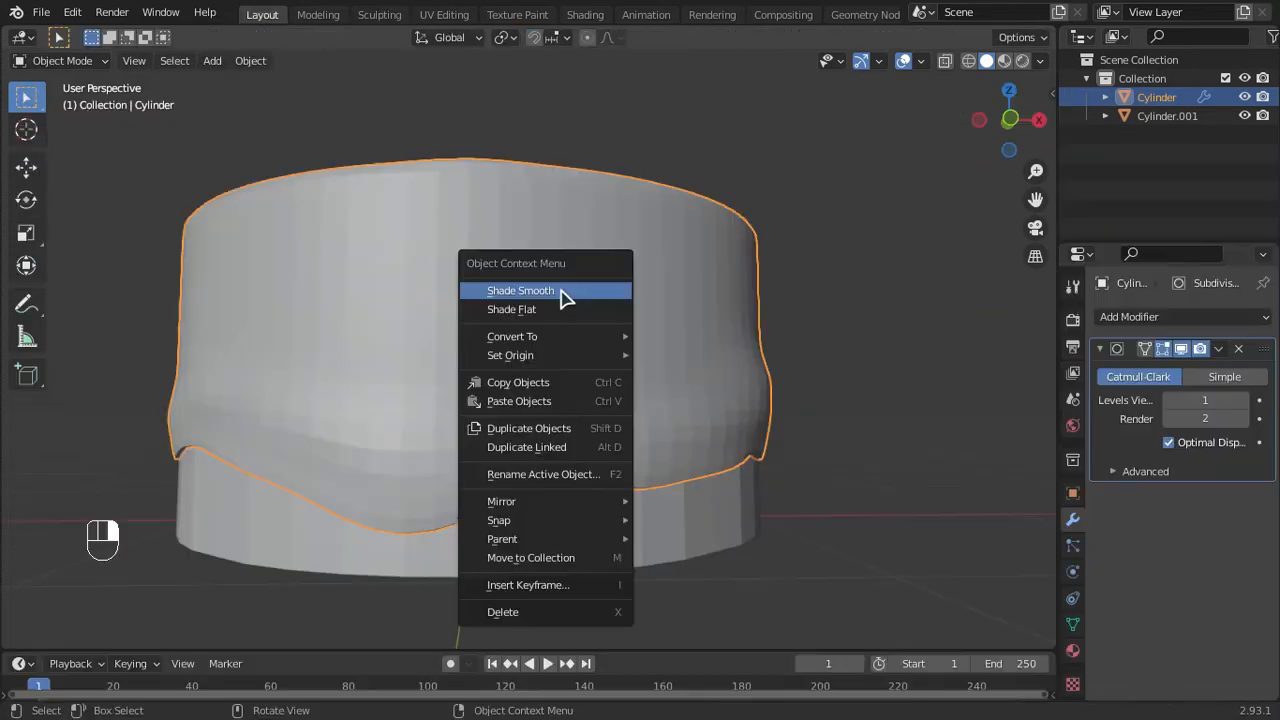
{"action": "left_click", "coordinate": [566, 291]}
{"action": "middle_click_drag", "start_coordinate": [772, 420], "coordinate": [630, 497]}
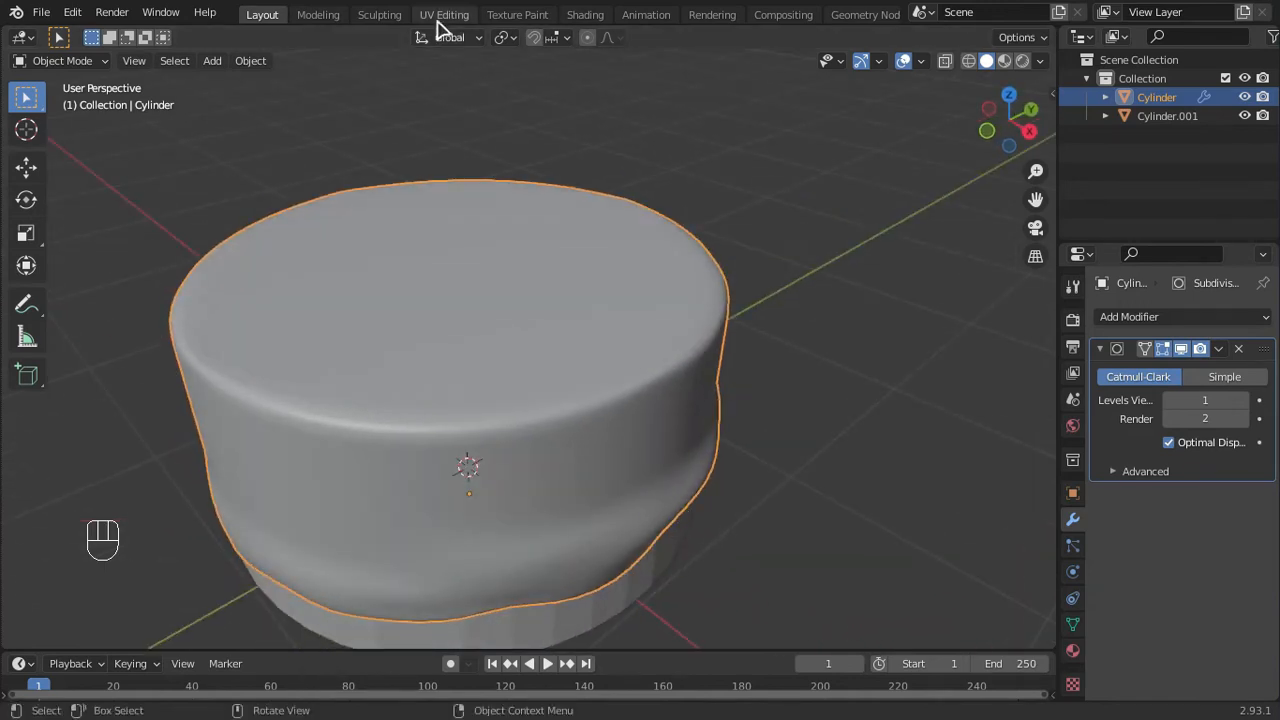
- Return to sculpting and add uneven bulges to the outer cylinder's side and top surface with the Draw brush
{"action": "left_click", "coordinate": [400, 15]}
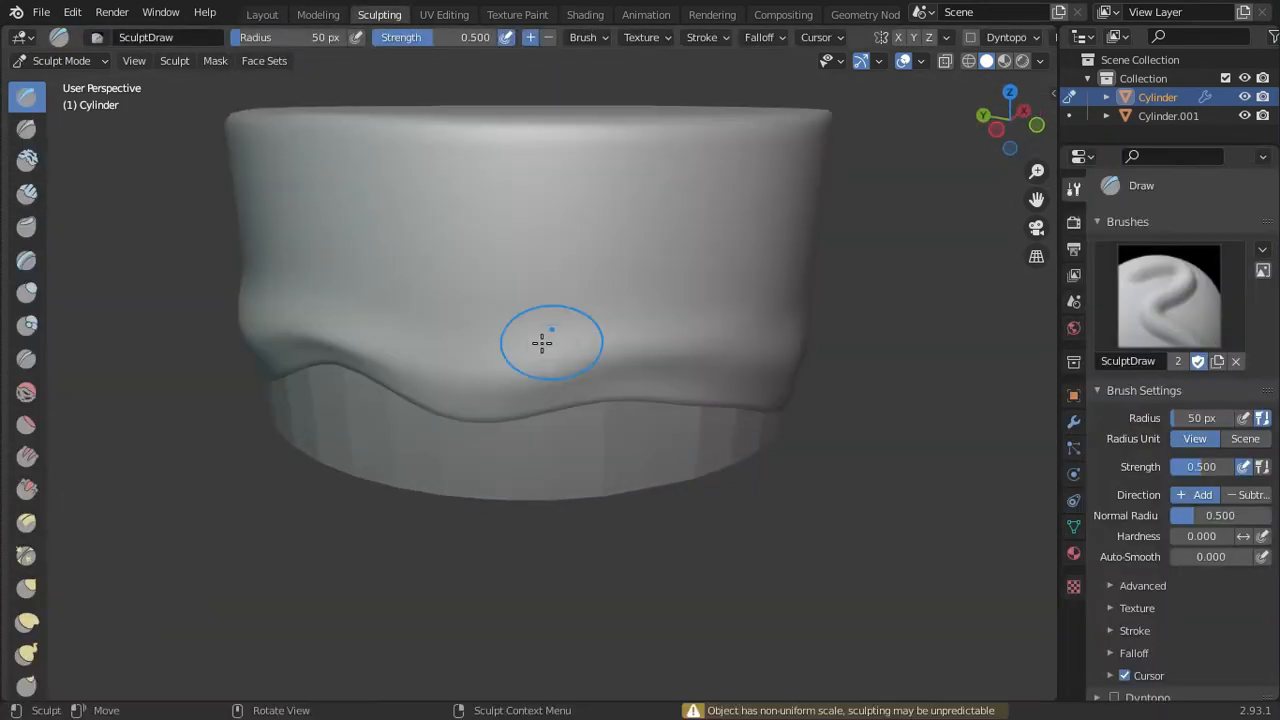
{"action": "middle_click_drag", "start_coordinate": [698, 361], "coordinate": [419, 156]}
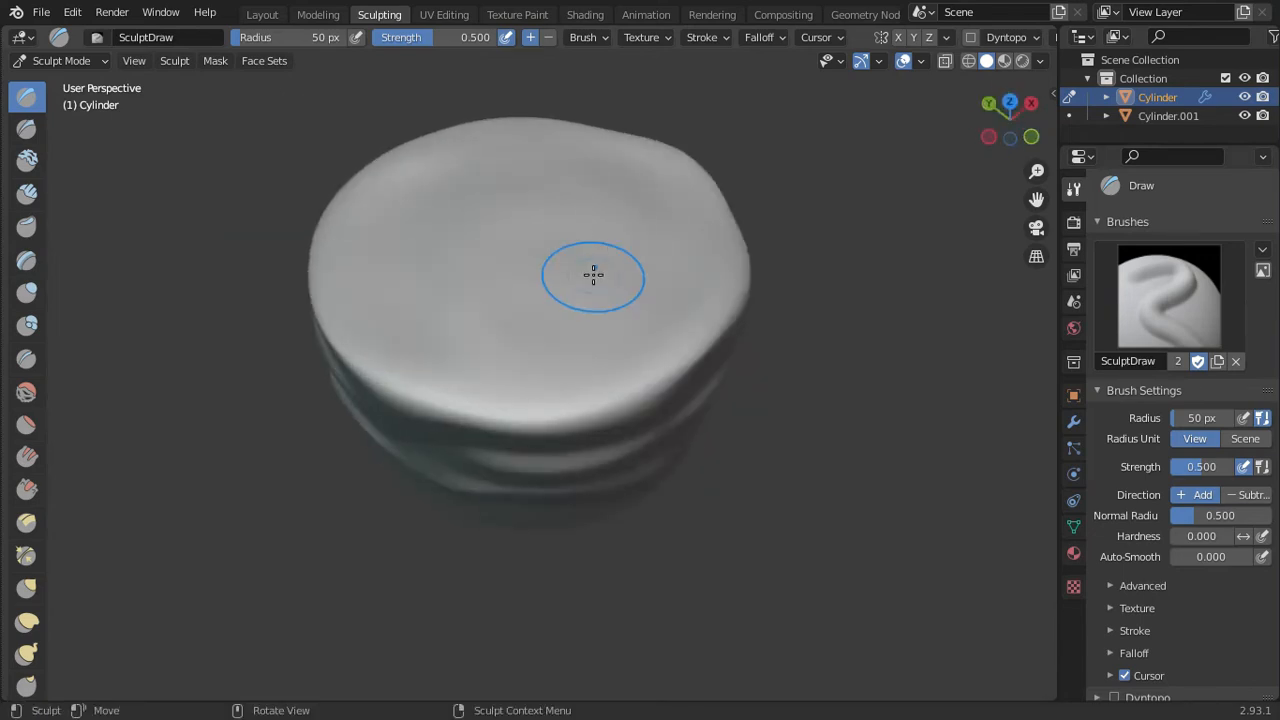
{"action": "mouse_move", "coordinate": [555, 313]}
{"action": "middle_mouse_down"}
{"action": "mouse_move", "coordinate": [609, 289]}
{"action": "mouse_move", "coordinate": [620, 203]}
{"action": "middle_mouse_up"}
{"action": "scroll", "coordinate": [620, 203], "scroll_direction": "up", "scroll_amount": 3}
{"action": "left_click_drag", "start_coordinate": [686, 199], "coordinate": [743, 203]}
{"action": "scroll", "coordinate": [743, 203], "scroll_direction": "down", "scroll_amount": 2}
{"action": "middle_click_drag", "start_coordinate": [743, 203], "coordinate": [807, 235]}
{"action": "scroll", "coordinate": [807, 235], "scroll_direction": "down", "scroll_amount": 2}
- Switch to the Elastic Deform sculpting brush and check the outer cylinder's shape from several sides
{"action": "left_click", "coordinate": [27, 588]}
{"action": "scroll", "coordinate": [474, 349], "scroll_direction": "up", "scroll_amount": 5}
{"action": "scroll", "coordinate": [609, 309], "scroll_direction": "down", "scroll_amount": 6}
{"action": "left_click", "coordinate": [25, 623]}
{"action": "middle_click_drag", "start_coordinate": [590, 360], "coordinate": [613, 372]}
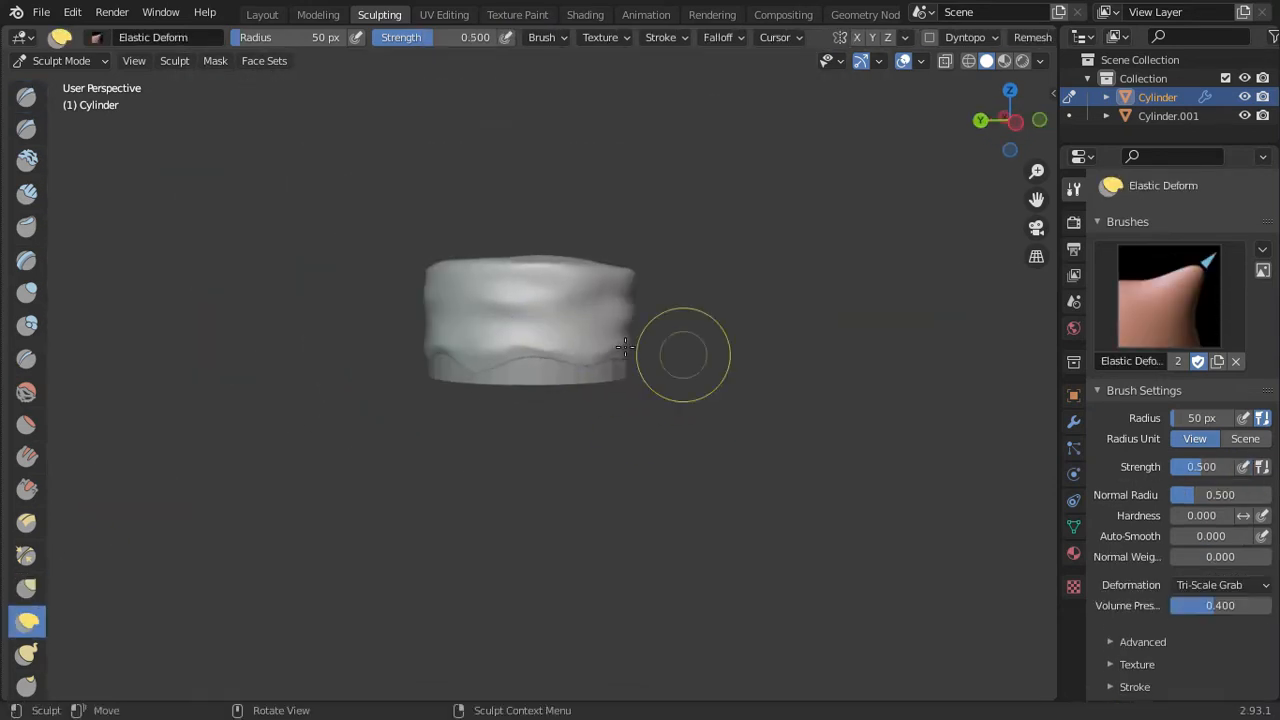
{"action": "scroll", "coordinate": [722, 381], "scroll_direction": "up", "scroll_amount": 2}
{"action": "middle_click_drag", "start_coordinate": [522, 340], "coordinate": [440, 331]}
{"action": "middle_click_drag", "start_coordinate": [677, 287], "coordinate": [655, 320]}
{"action": "scroll", "coordinate": [431, 354], "scroll_direction": "up", "scroll_amount": 4}
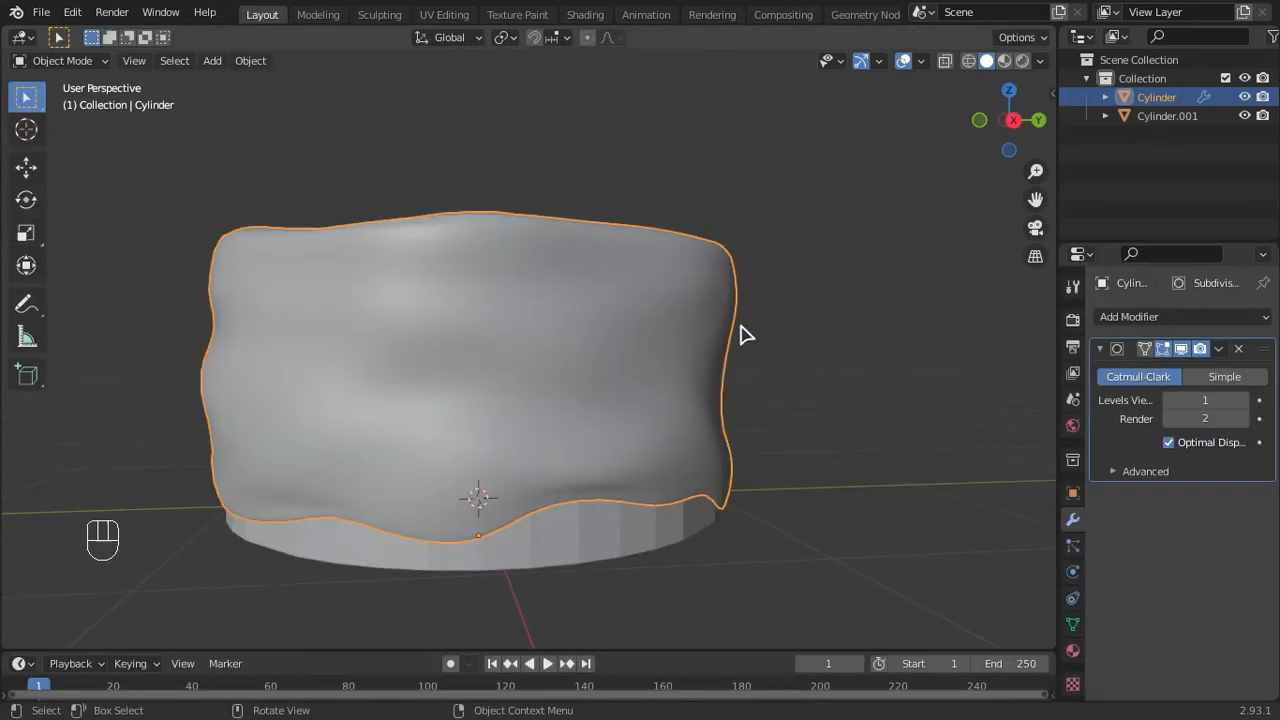
- Shape the filled circle into a plate by scaling its face and shrinking the centre face
{"action": "scroll", "coordinate": [746, 334], "scroll_direction": "down", "scroll_amount": 3}
{"action": "mouse_move", "coordinate": [748, 336]}
{"action": "middle_mouse_down"}
{"action": "mouse_move", "coordinate": [817, 360]}
{"action": "mouse_move", "coordinate": [820, 408]}
{"action": "middle_mouse_up"}
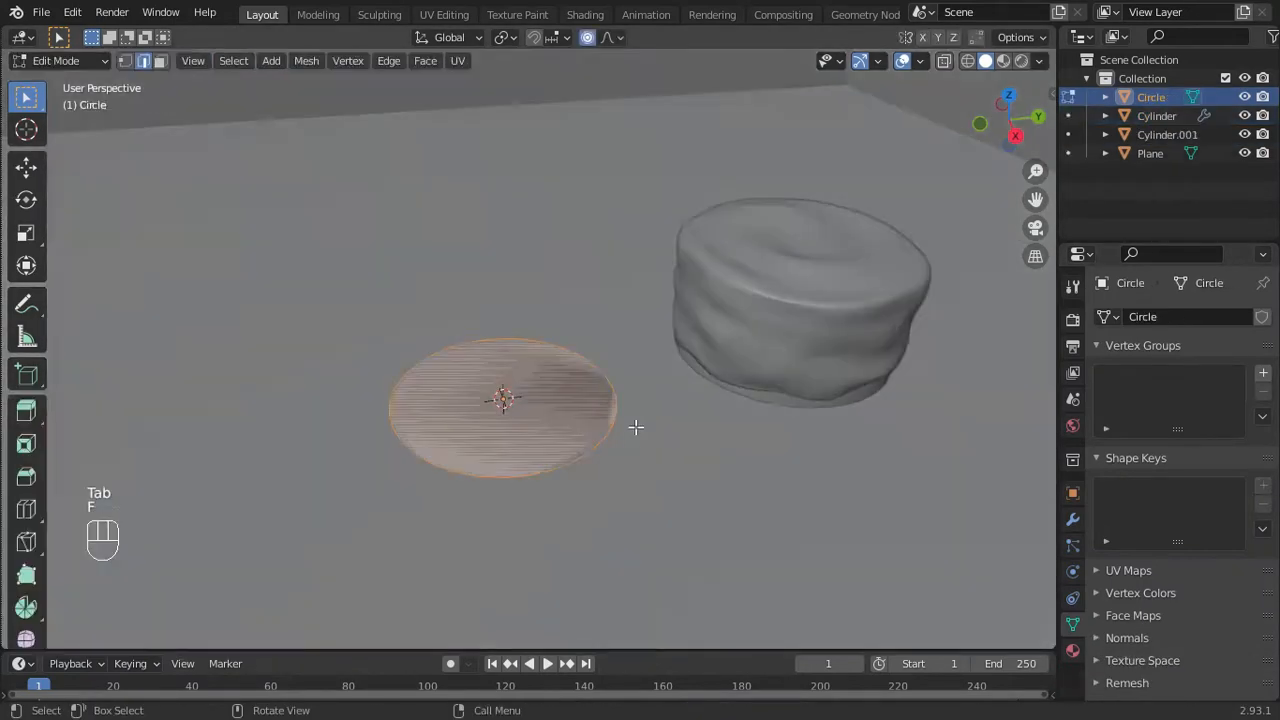
{"action": "key", "text": "s"}
{"action": "left_click", "coordinate": [628, 495]}
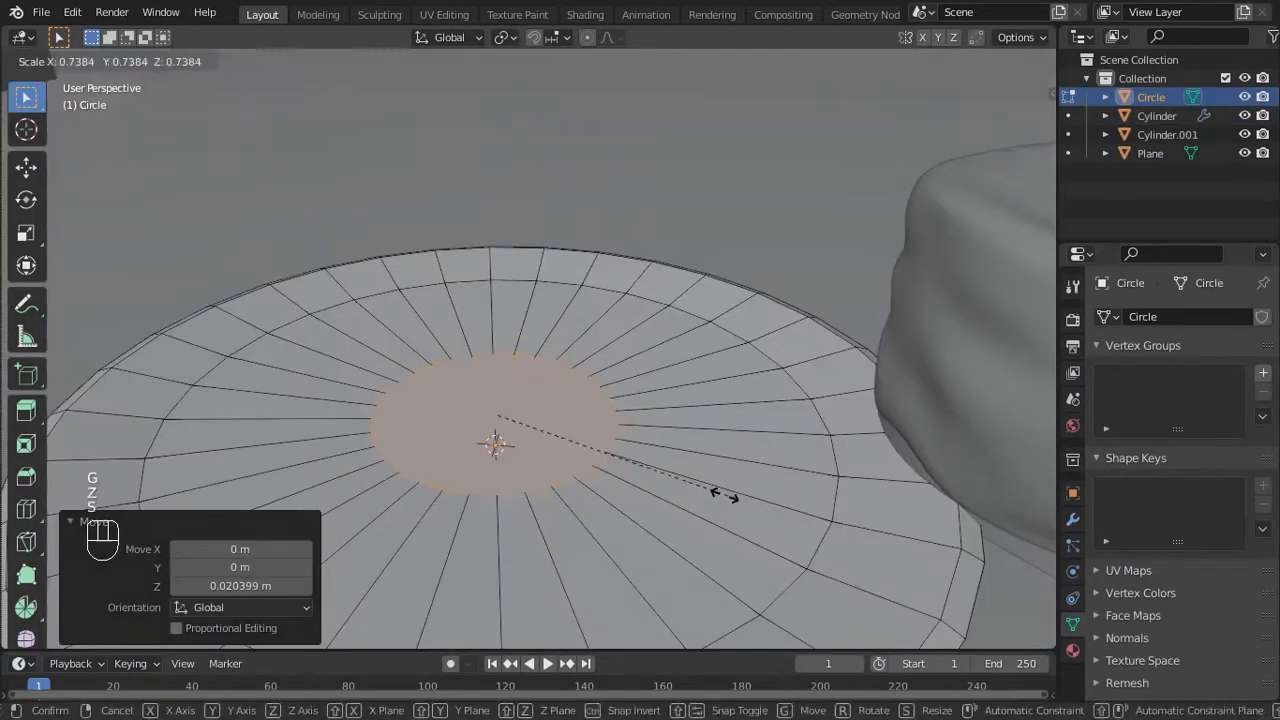
{"action": "left_click", "coordinate": [528, 514]}
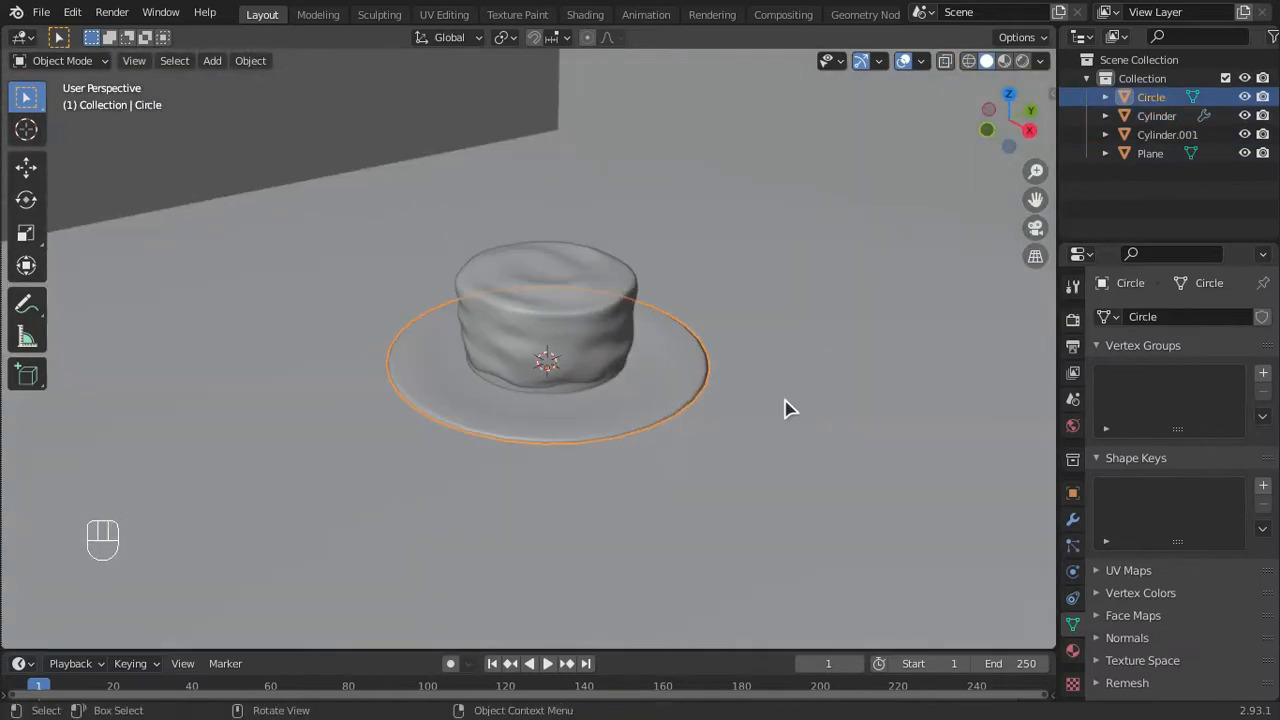
- Add a cylinder mesh on the floor near the plate with 22 vertices
{"action": "left_click", "coordinate": [212, 60]}
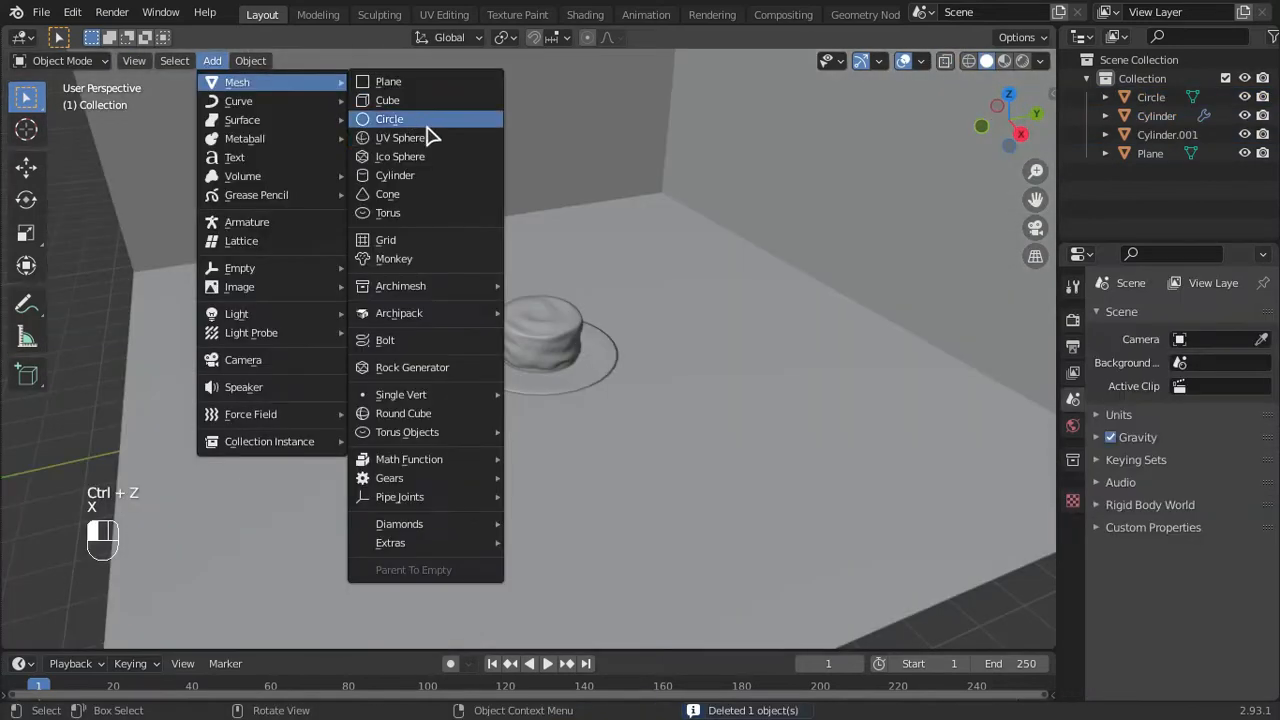
{"action": "left_click", "coordinate": [420, 176]}
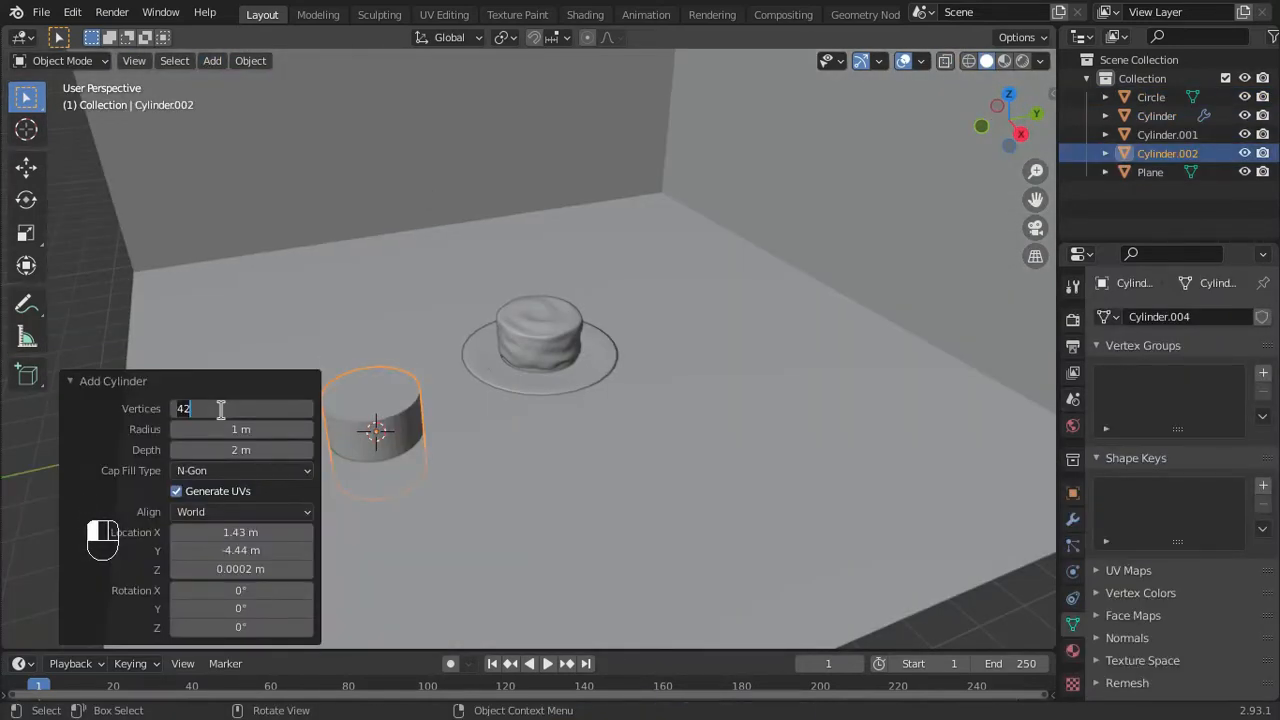
{"action": "type", "text": "22"}
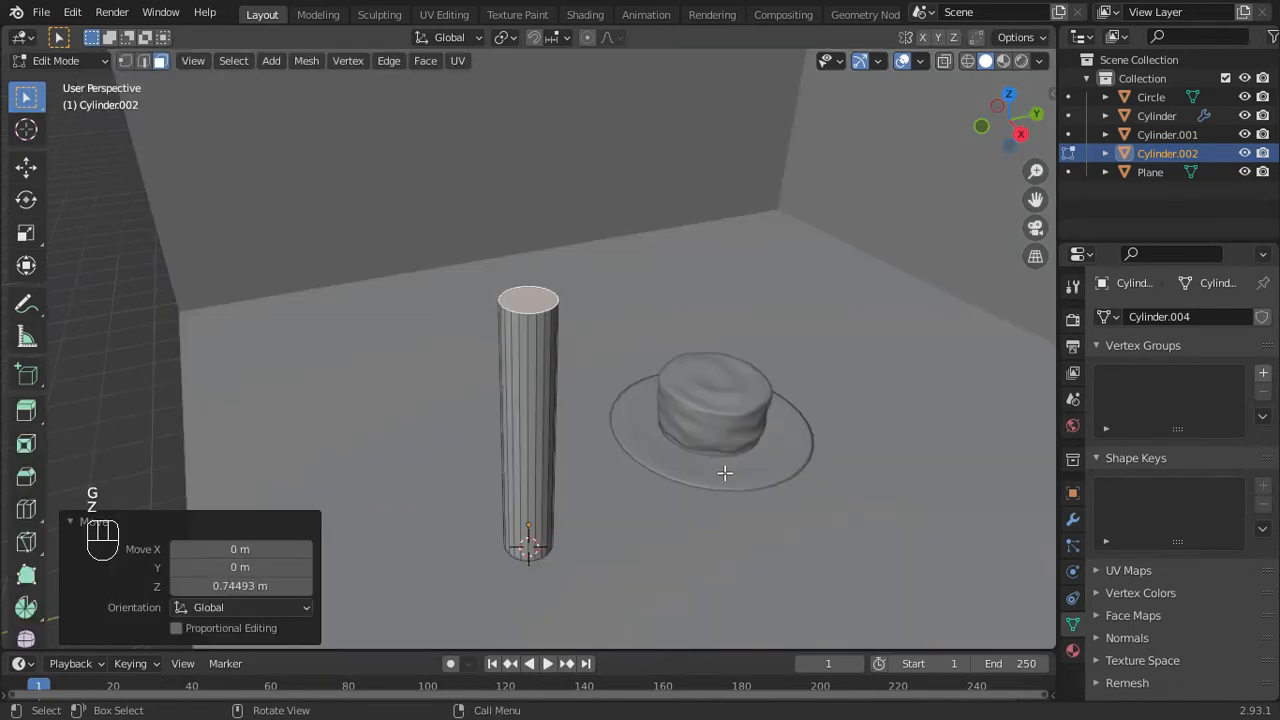
- Extrude the tall cylinder's top face about 0.76 m upward and scale it to about 0.48 for a tapered end
{"action": "key", "text": "e"}
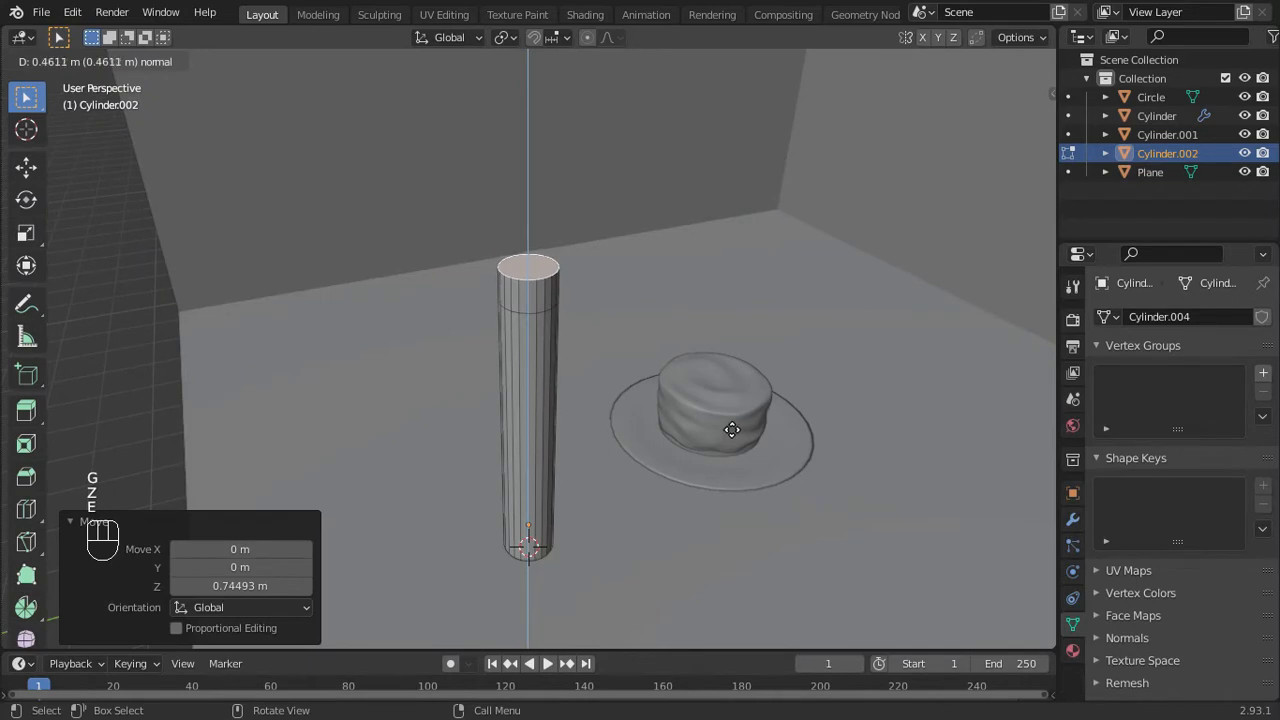
{"action": "left_click", "coordinate": [735, 415]}
{"action": "key", "text": "s"}
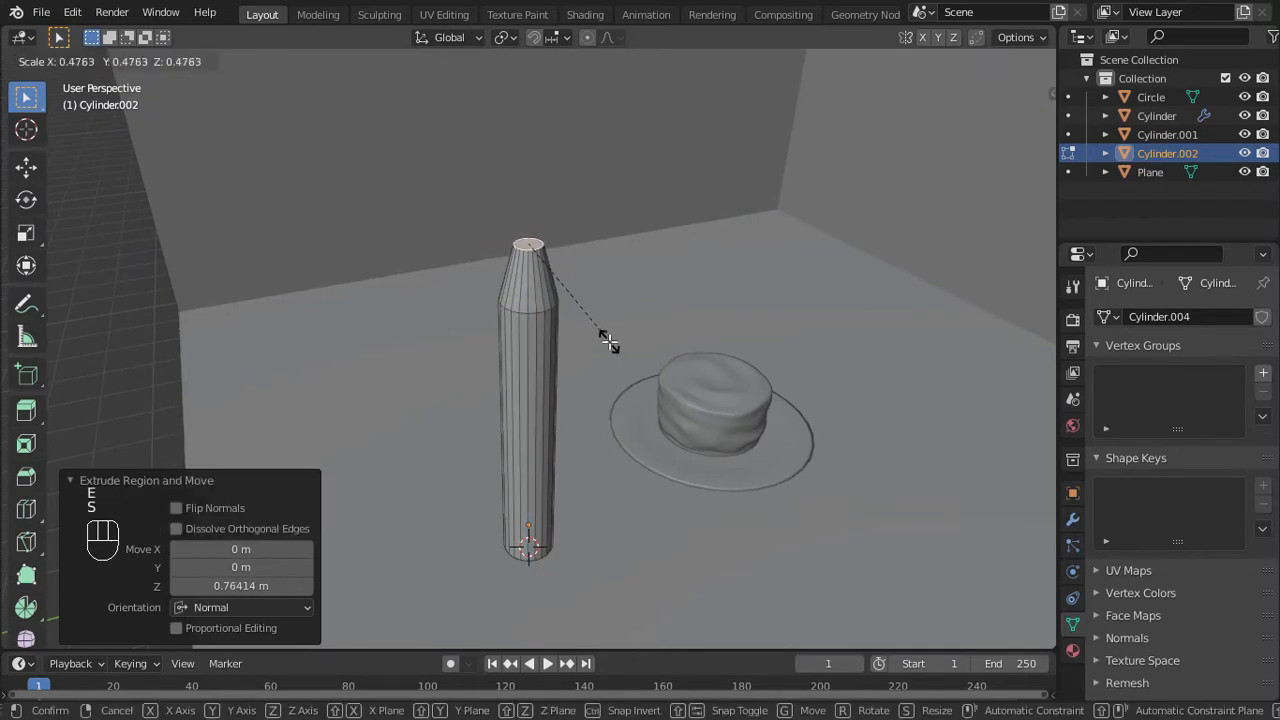
{"action": "left_click", "coordinate": [610, 342]}
- Raise the tapered top face about 0.15 m along global Z and scale it to about 0.708
{"action": "key", "text": "g"}
{"action": "key", "text": "z"}
{"action": "left_click", "coordinate": [615, 322]}
{"action": "key", "text": "s"}
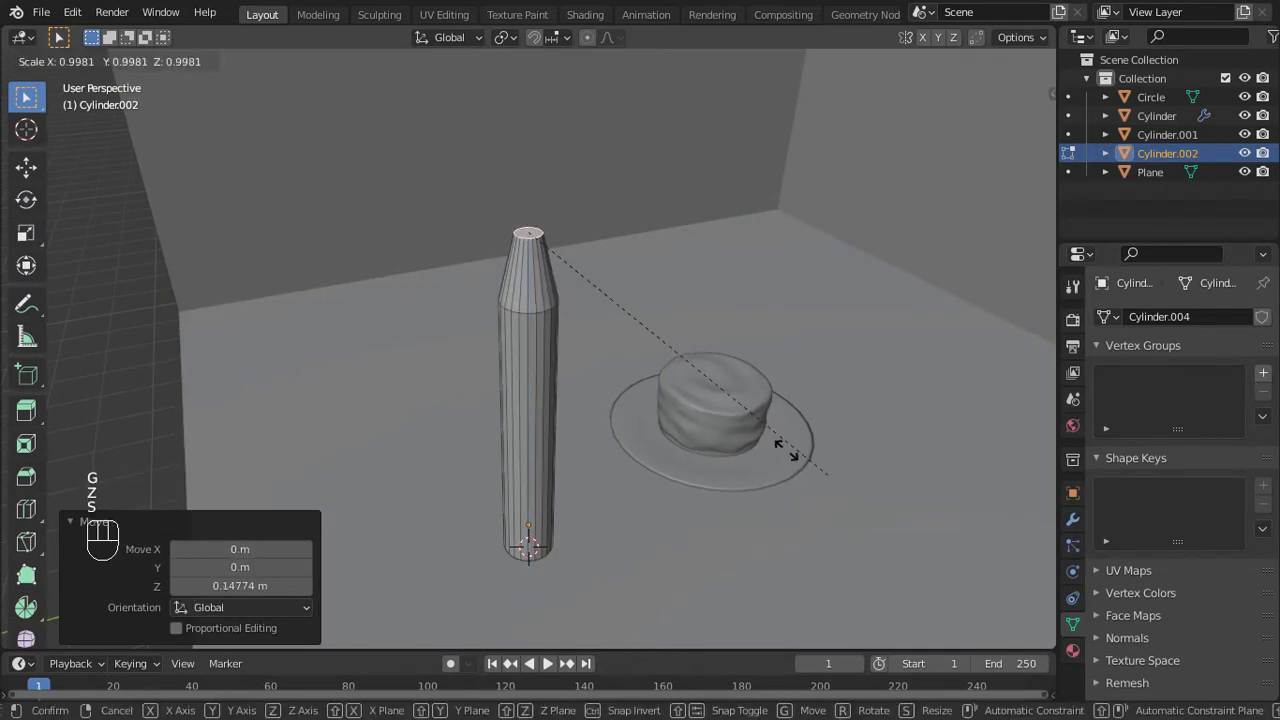
{"action": "left_click", "coordinate": [723, 419]}
- Inset the top face by about 0.144 m and scale the inner face to about 0.829
{"action": "key", "text": "i"}
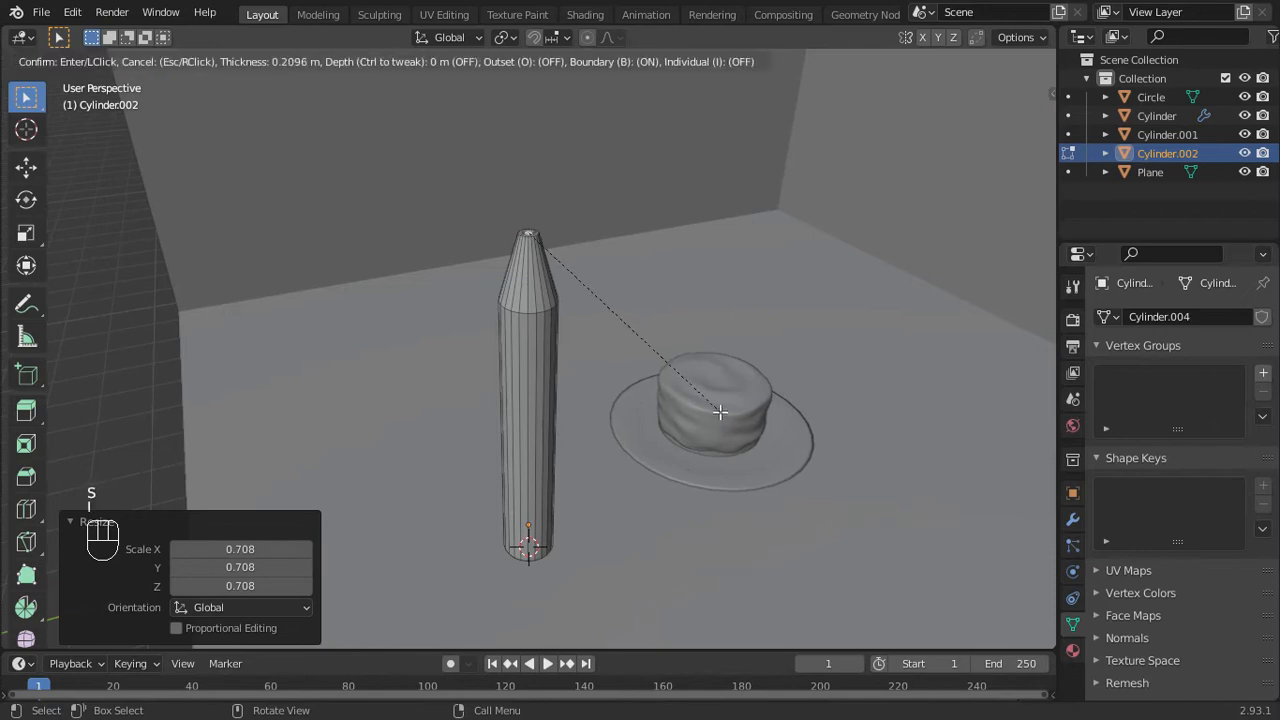
{"action": "left_click", "coordinate": [723, 410]}
{"action": "key", "text": "KP_Decimal"}
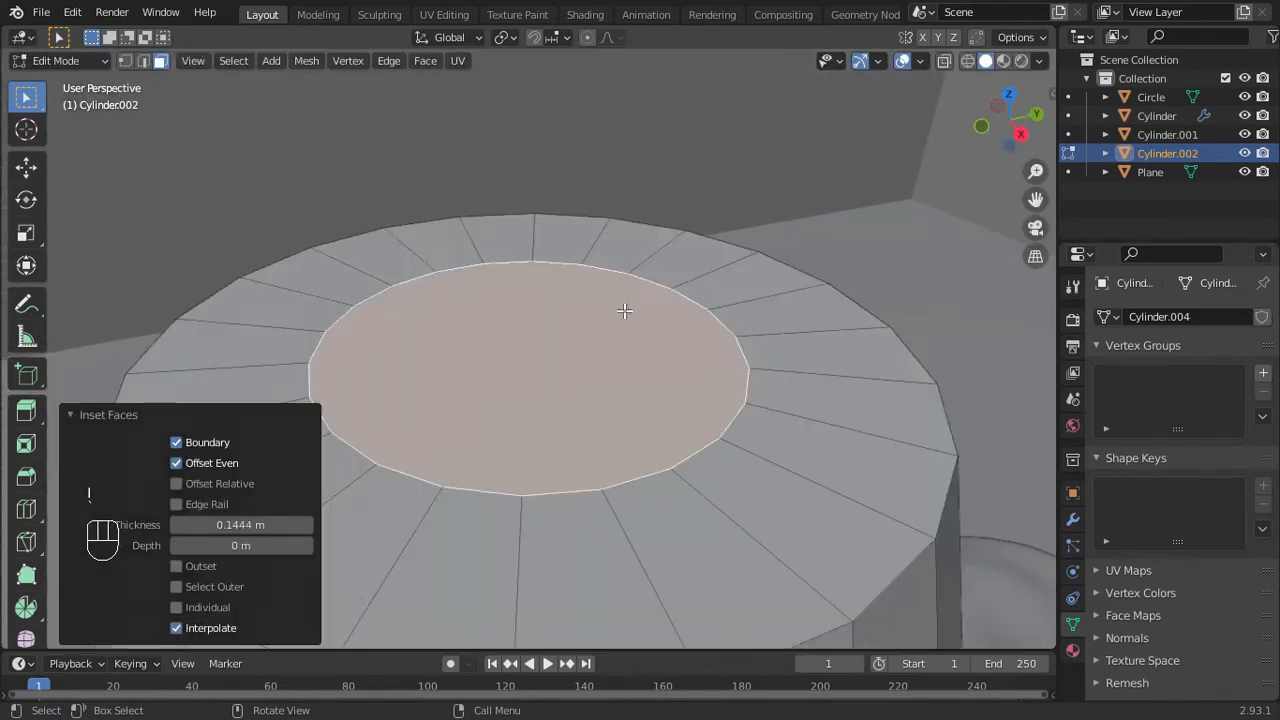
{"action": "scroll", "coordinate": [623, 310], "scroll_direction": "down", "scroll_amount": 3}
{"action": "key", "text": "s"}
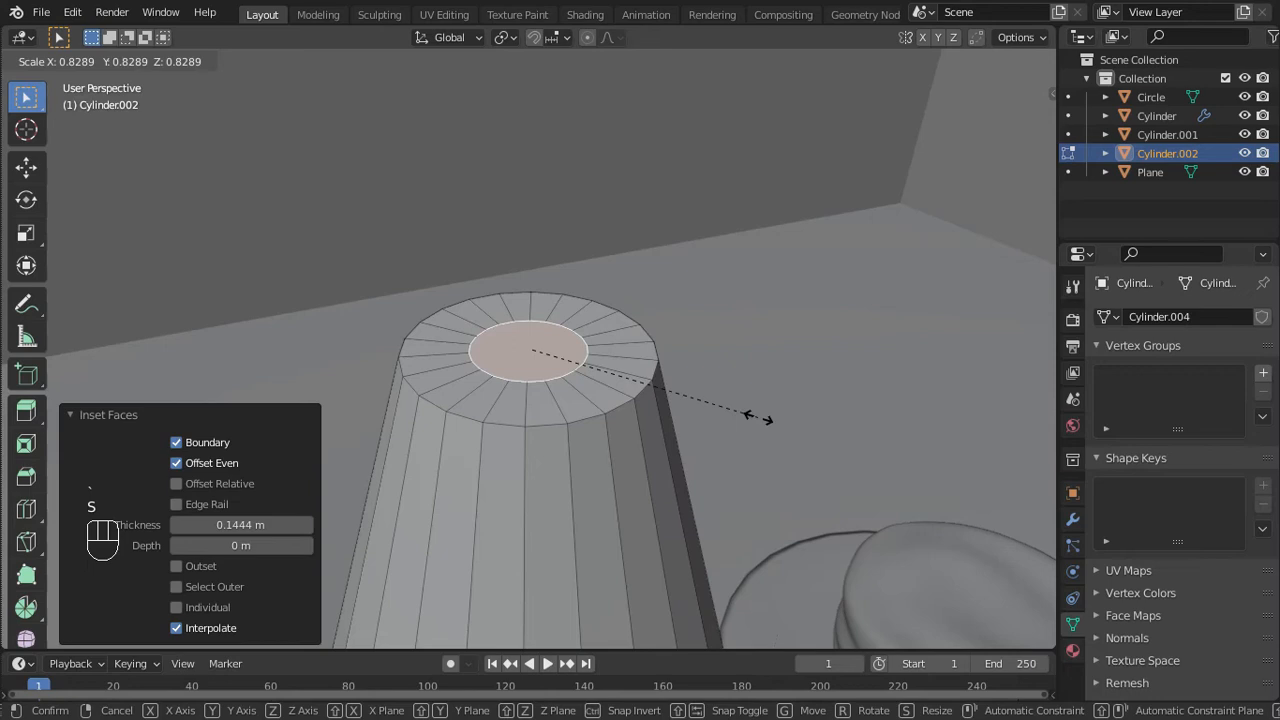
{"action": "left_click", "coordinate": [757, 419]}
- In front orthographic view, extrude the inner top face about 0.15 m upward as a thin stem
{"action": "scroll", "coordinate": [757, 420], "scroll_direction": "down", "scroll_amount": 5}
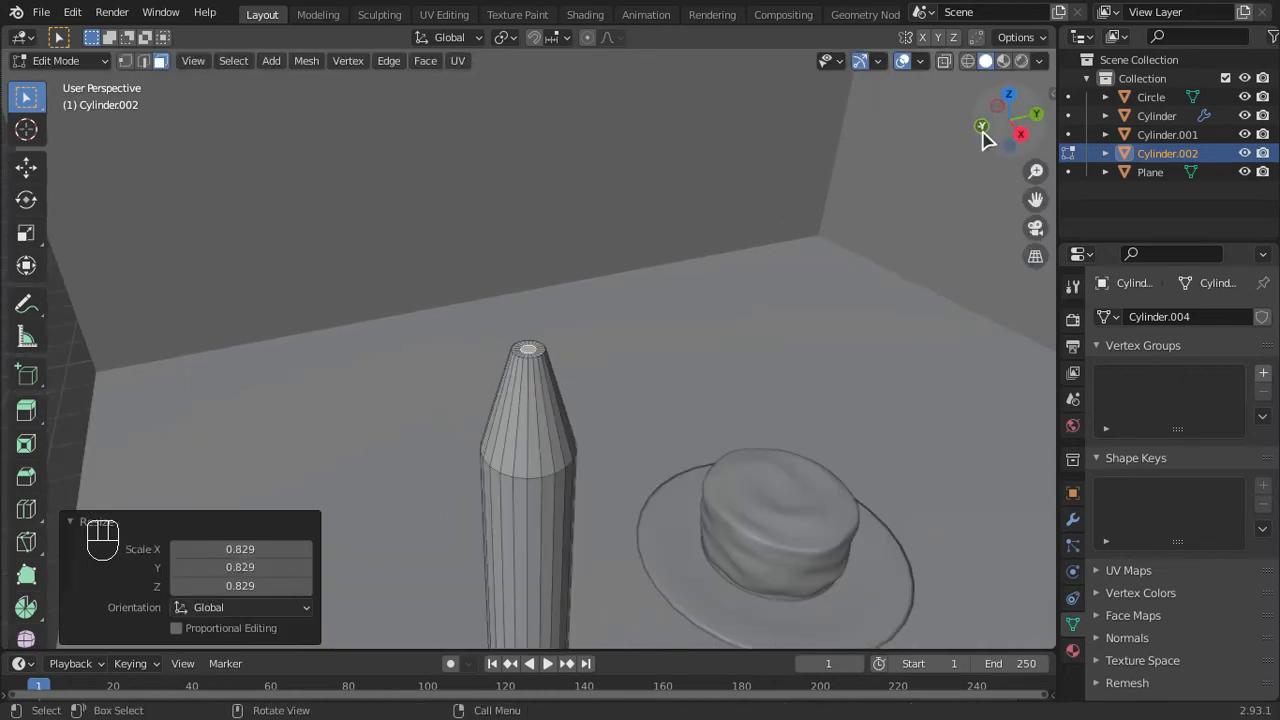
{"action": "left_click", "coordinate": [982, 130]}
{"action": "key", "text": "e"}
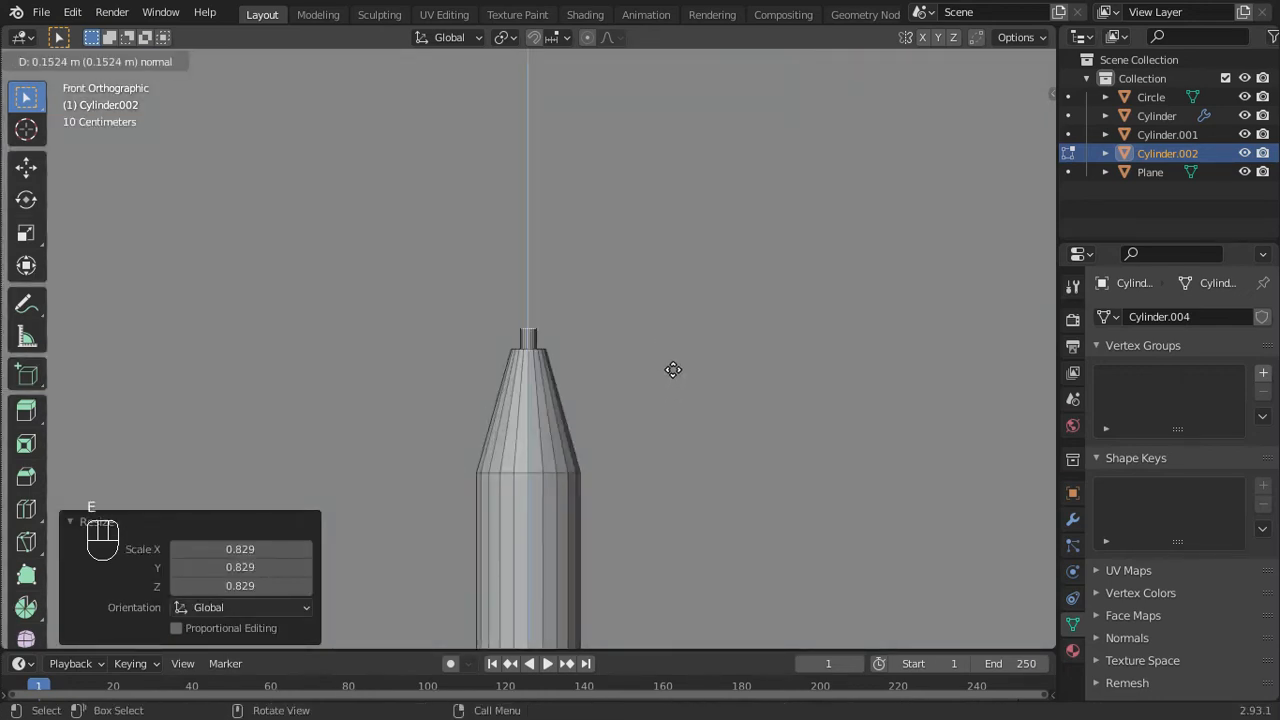
{"action": "left_click", "coordinate": [673, 370]}
- Extend the stem into a curved wick with repeated Extrude to Cursor segments, bending first to the right and then to the left
{"action": "left_click_drag", "start_coordinate": [28, 418], "coordinate": [90, 568]}
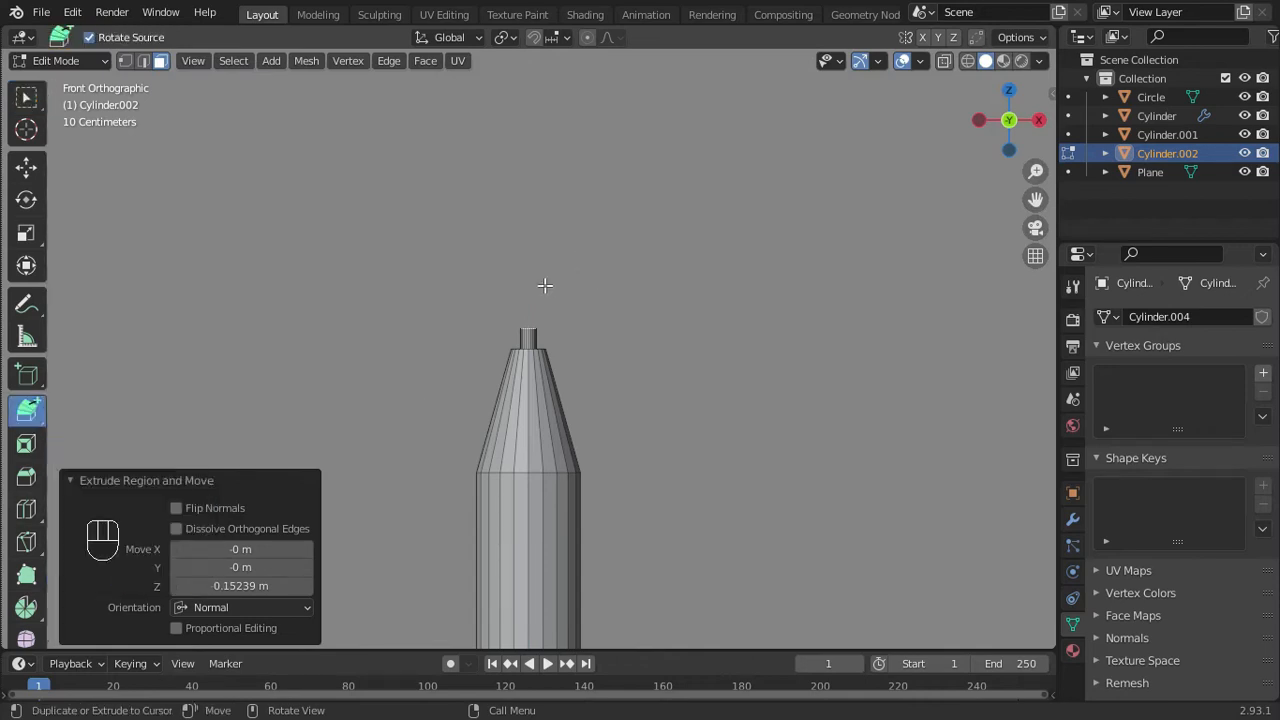
{"action": "left_click", "coordinate": [542, 286]}
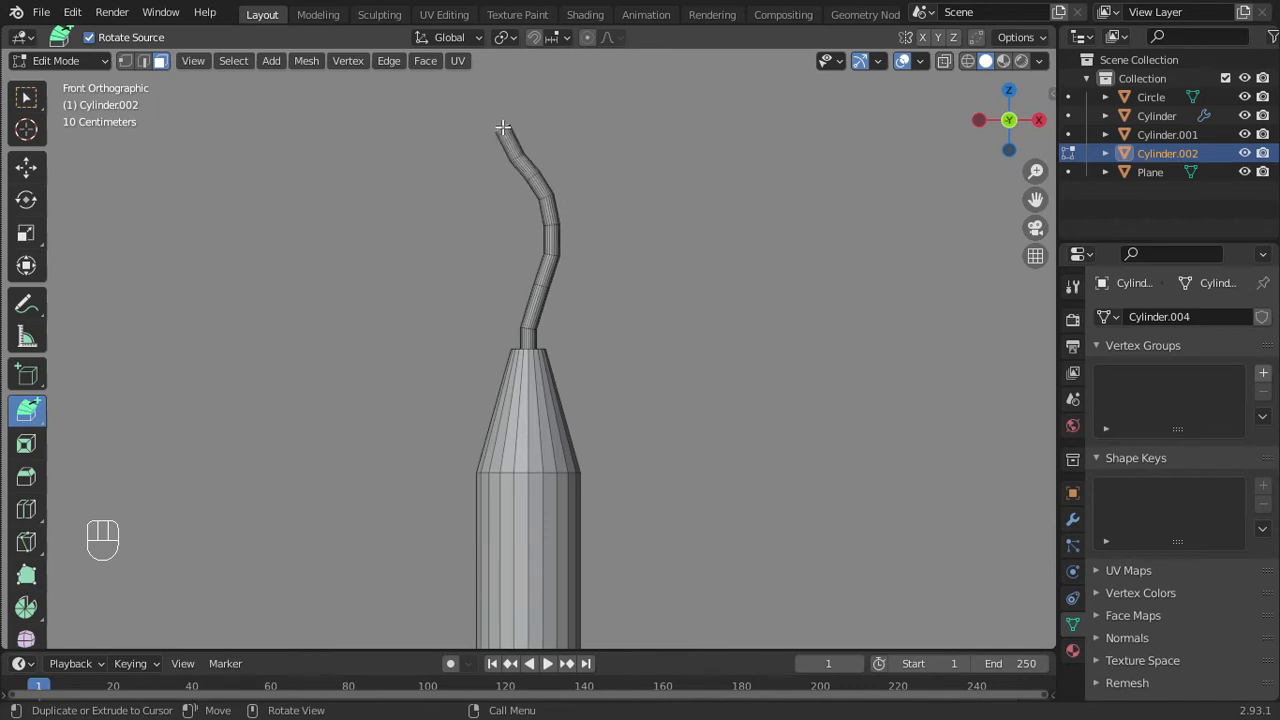
{"action": "key", "text": "Tab"}
{"action": "key", "text": "Tab"}
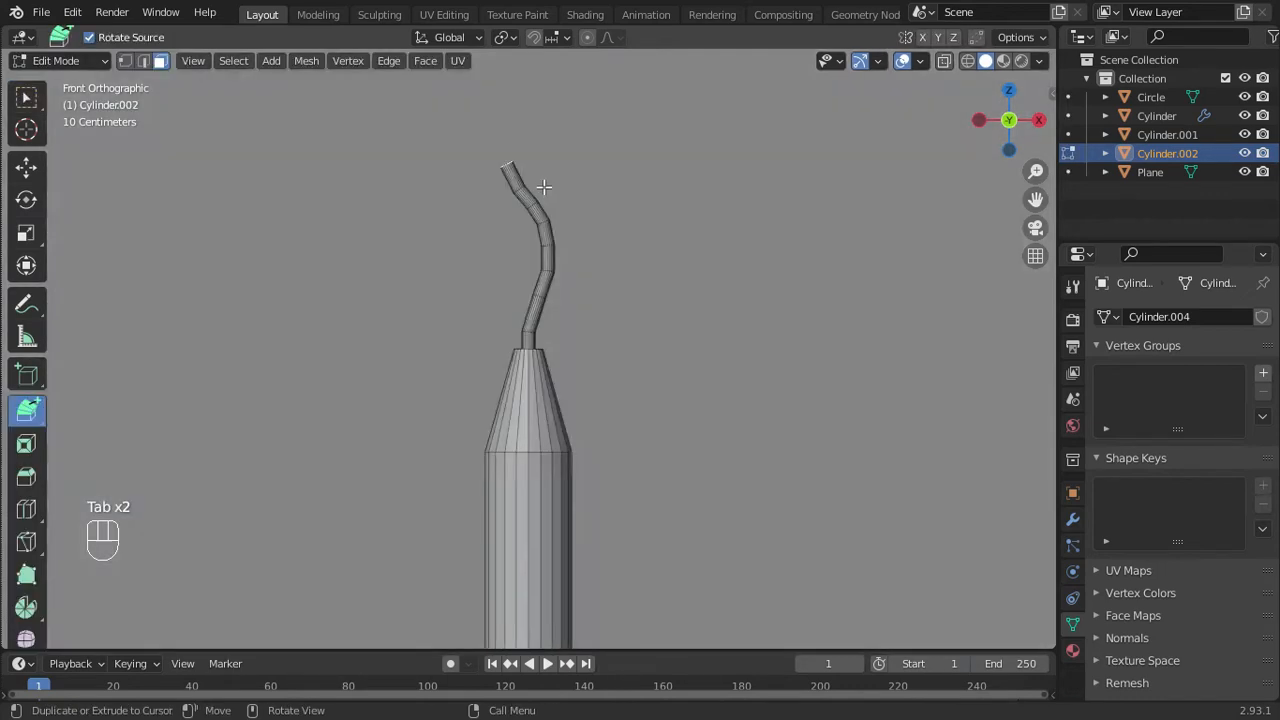
- Taper the wick toward its tip by scaling down the end face with smooth proportional editing
{"action": "middle_click_drag", "start_coordinate": [543, 189], "coordinate": [564, 225]}
{"action": "key", "text": "s"}
{"action": "left_click", "coordinate": [588, 178]}
{"action": "left_click", "coordinate": [606, 38]}
{"action": "key", "text": "s"}
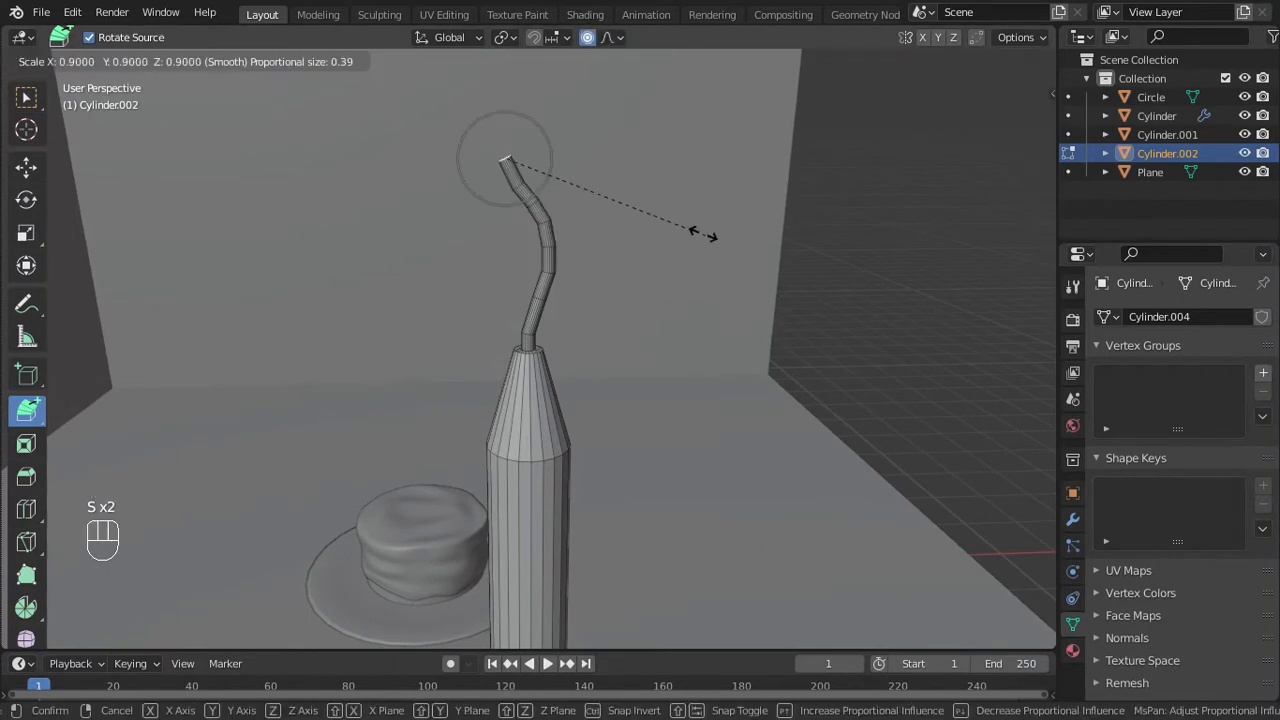
{"action": "scroll", "coordinate": [688, 233], "scroll_direction": "down", "scroll_amount": 5}
{"action": "scroll", "coordinate": [670, 230], "scroll_direction": "down", "scroll_amount": 5}
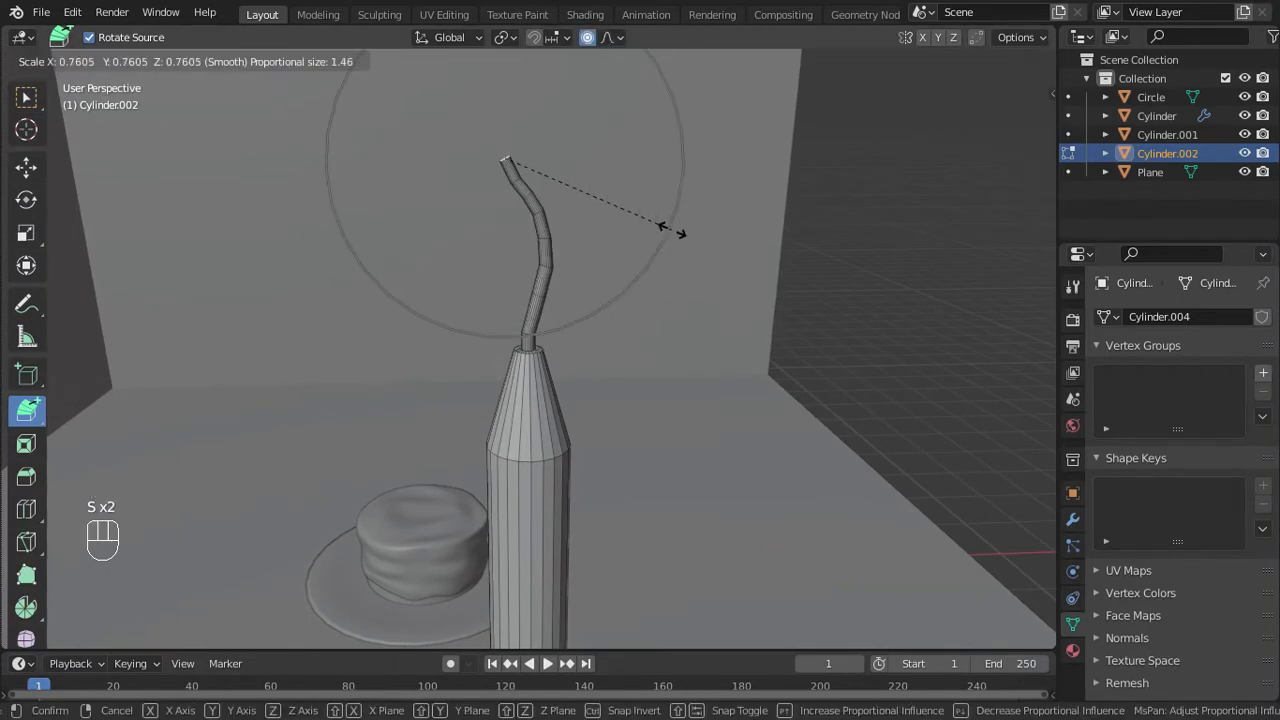
{"action": "left_click", "coordinate": [609, 210]}
- Add 13 evenly spaced horizontal loop cuts along the candle's straight body
{"action": "key", "text": "KP_1"}
{"action": "key", "text": "ctrl+r"}
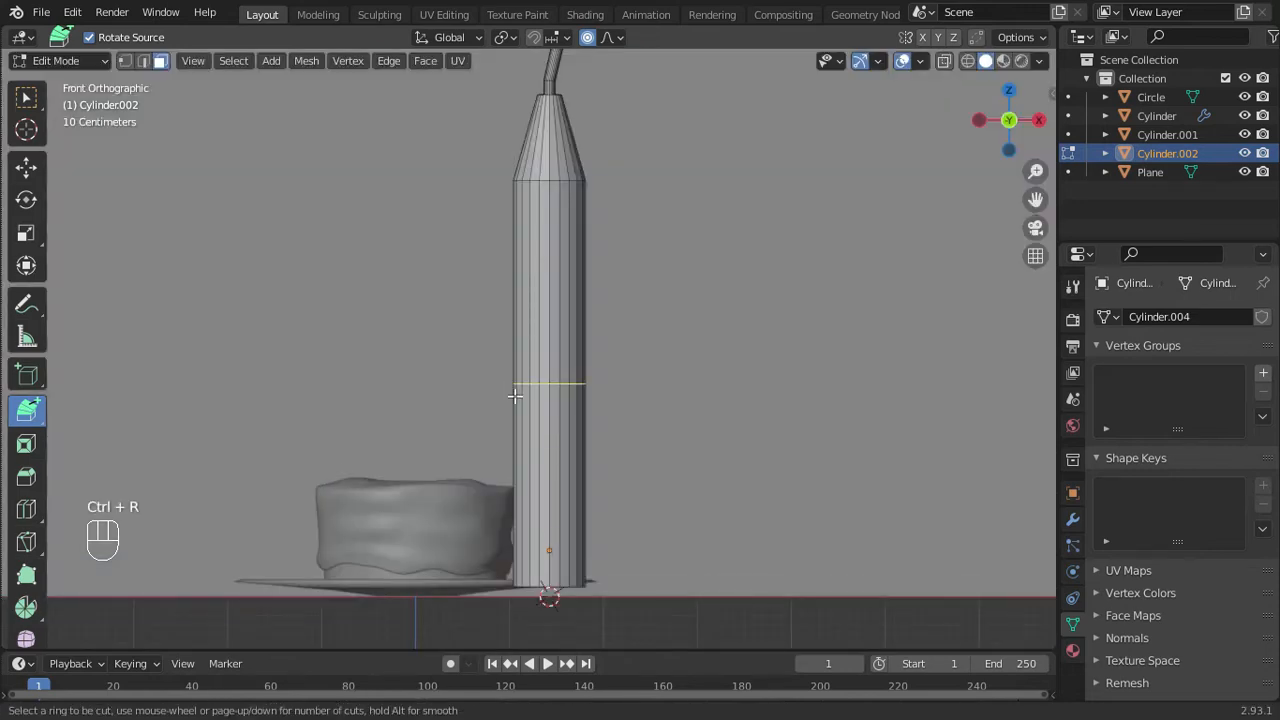
{"action": "scroll", "coordinate": [518, 397], "scroll_direction": "up", "scroll_amount": 11}
{"action": "scroll", "coordinate": [520, 397], "scroll_direction": "up", "scroll_amount": 1}
{"action": "left_click", "coordinate": [519, 399]}
{"action": "right_click", "coordinate": [513, 405]}
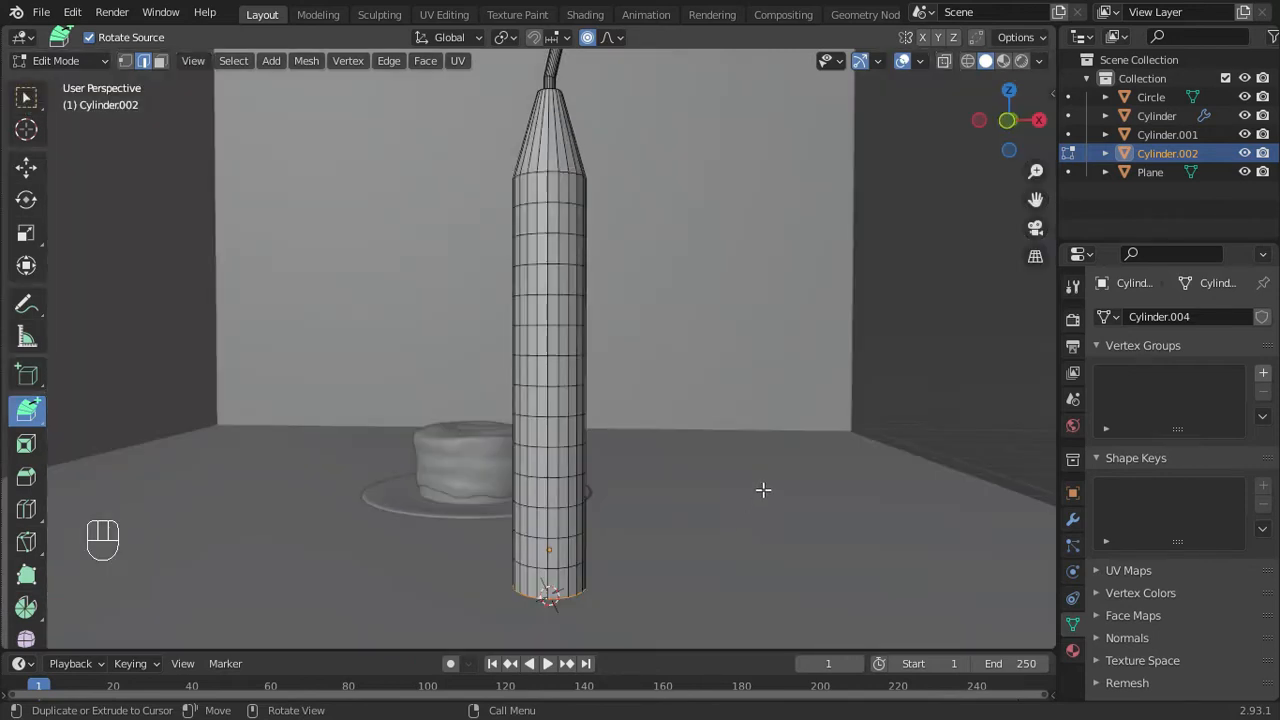
- Twist the candle body by rotating its bottom edge loop about global Z with a large smooth proportional influence
{"action": "key", "text": "r"}
{"action": "key", "text": "z"}
{"action": "scroll", "coordinate": [757, 597], "scroll_direction": "down", "scroll_amount": 15}
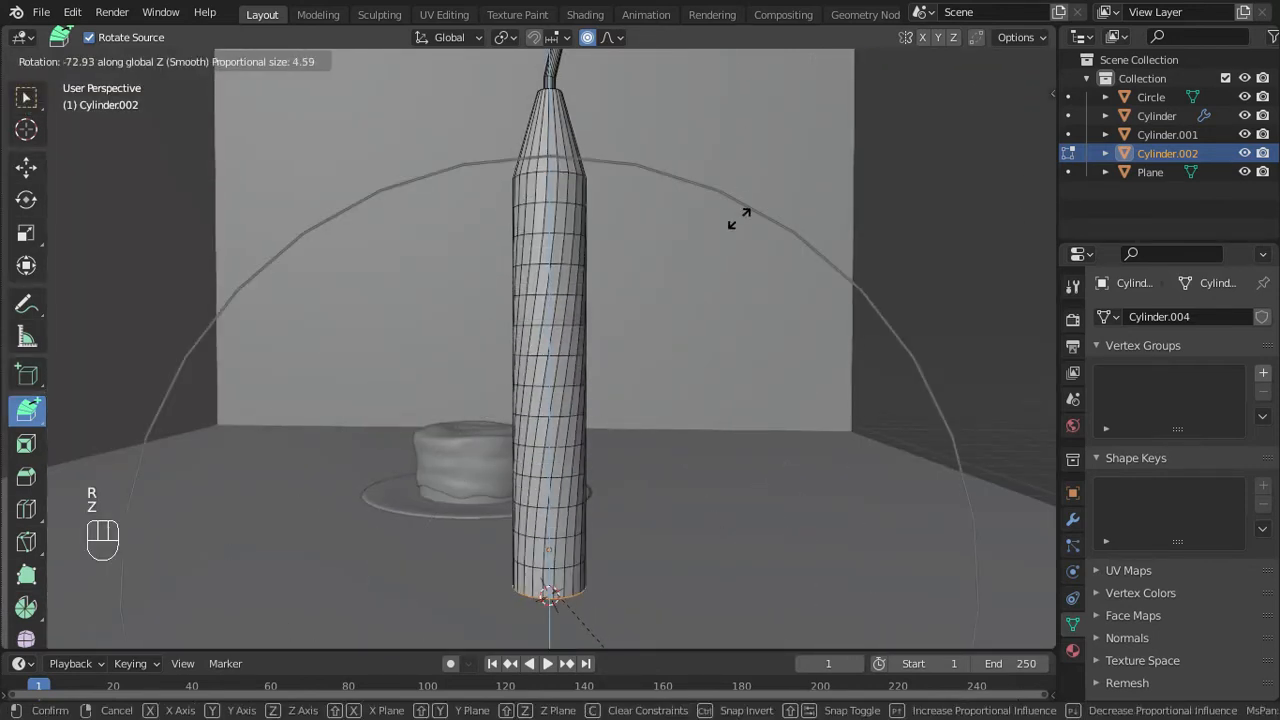
{"action": "scroll", "coordinate": [663, 374], "scroll_direction": "down", "scroll_amount": 3}
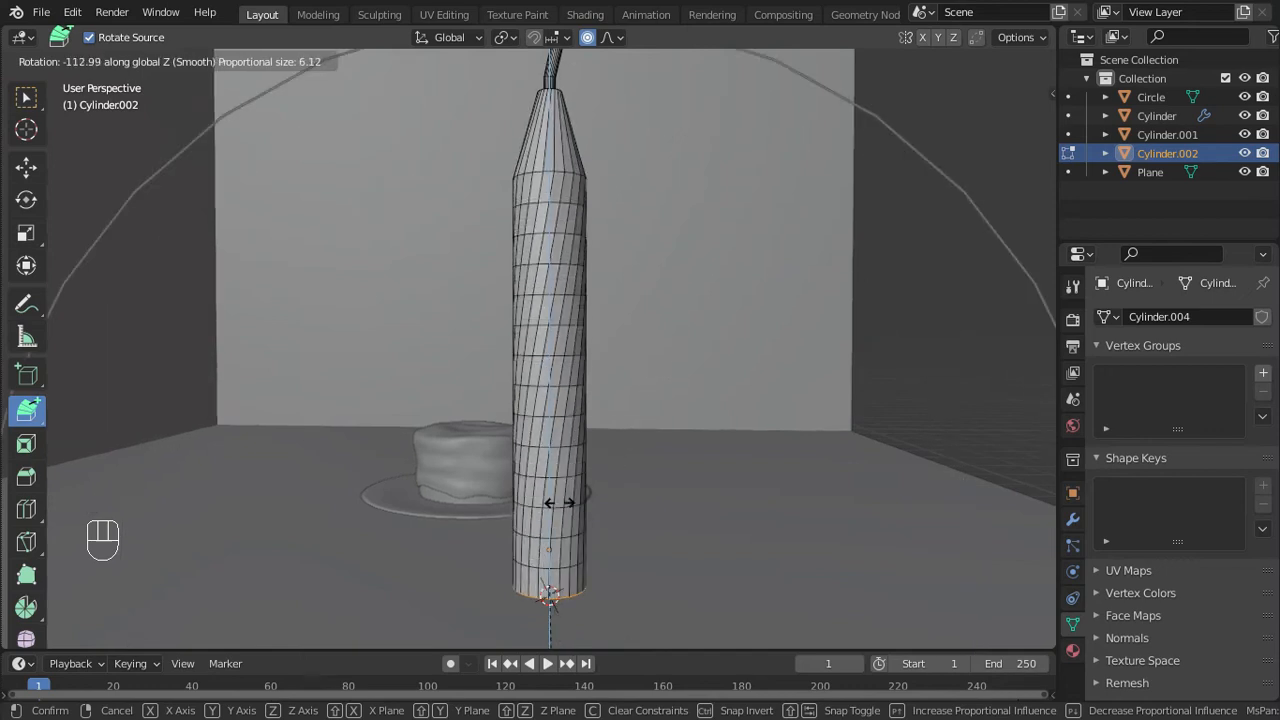
{"action": "scroll", "coordinate": [560, 503], "scroll_direction": "up", "scroll_amount": 3}
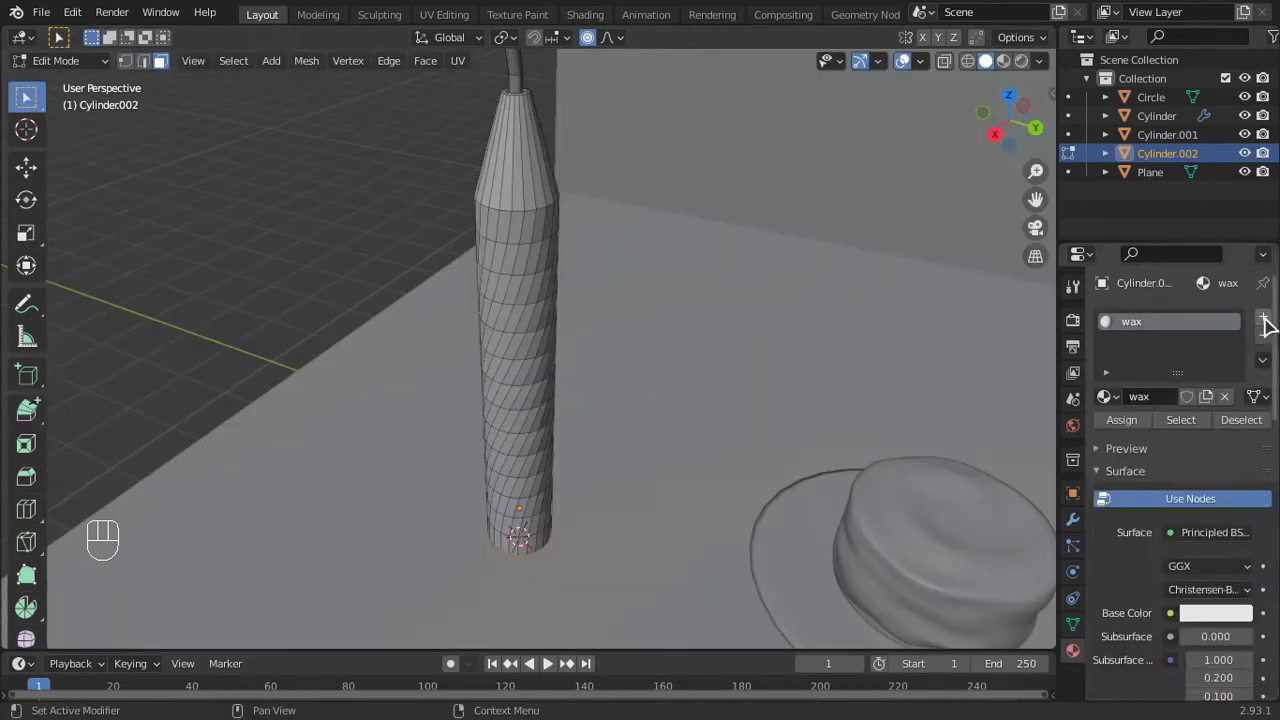
- Add two new candle materials named color stripe and wick
{"action": "left_click", "coordinate": [1263, 316]}
{"action": "left_click", "coordinate": [1186, 436]}
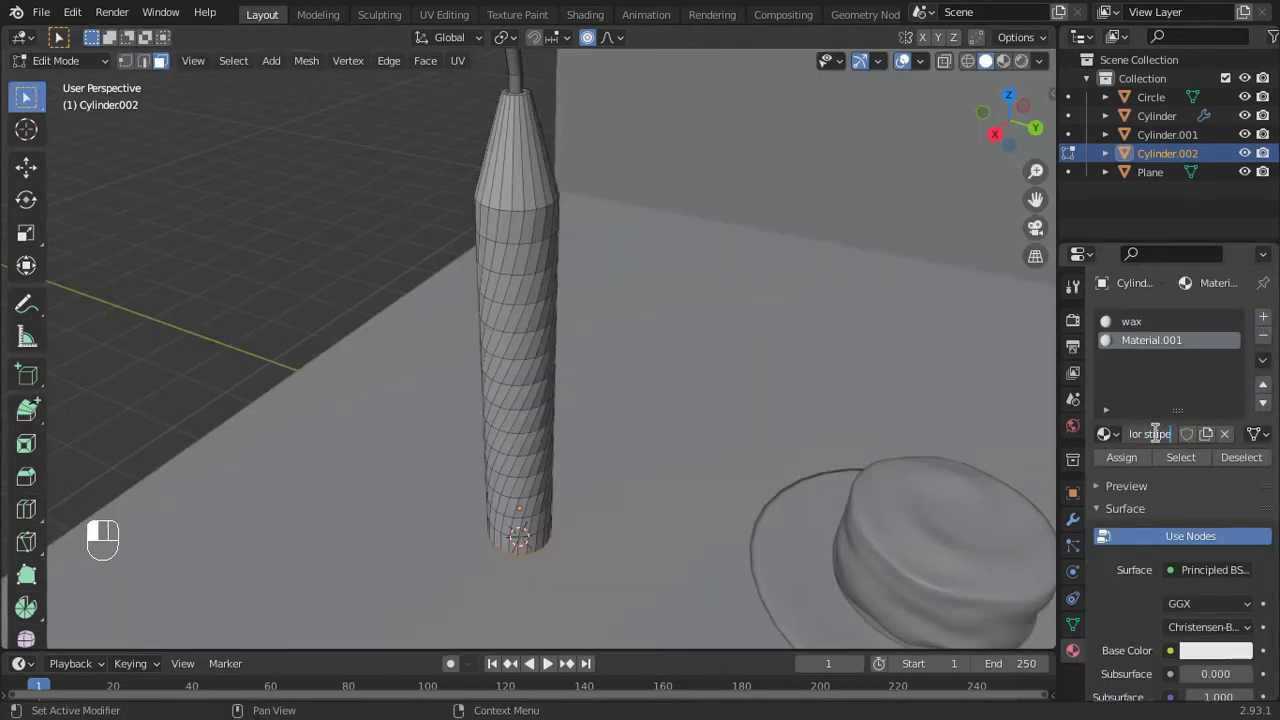
{"action": "left_click", "coordinate": [1263, 318]}
{"action": "left_click", "coordinate": [1186, 436]}
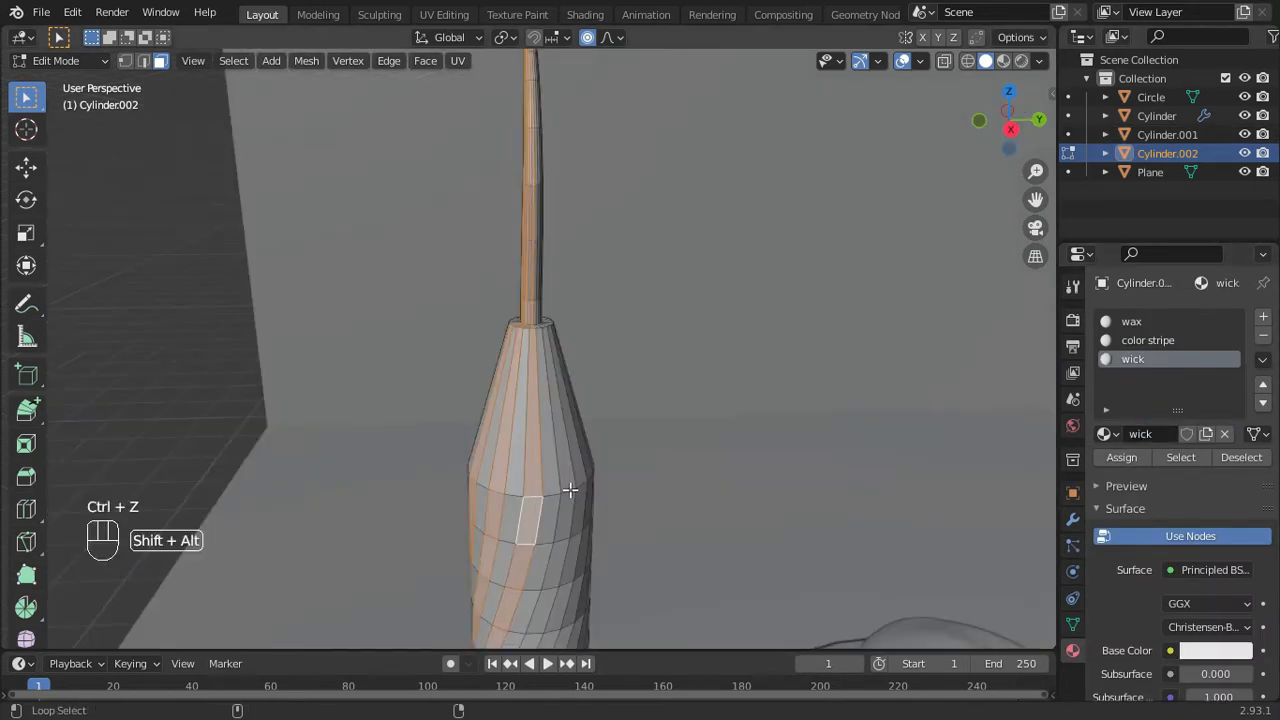
- Select alternating vertical face loops around the candle and assign the color stripe material to them
{"action": "middle_click_drag", "start_coordinate": [654, 489], "coordinate": [499, 489]}
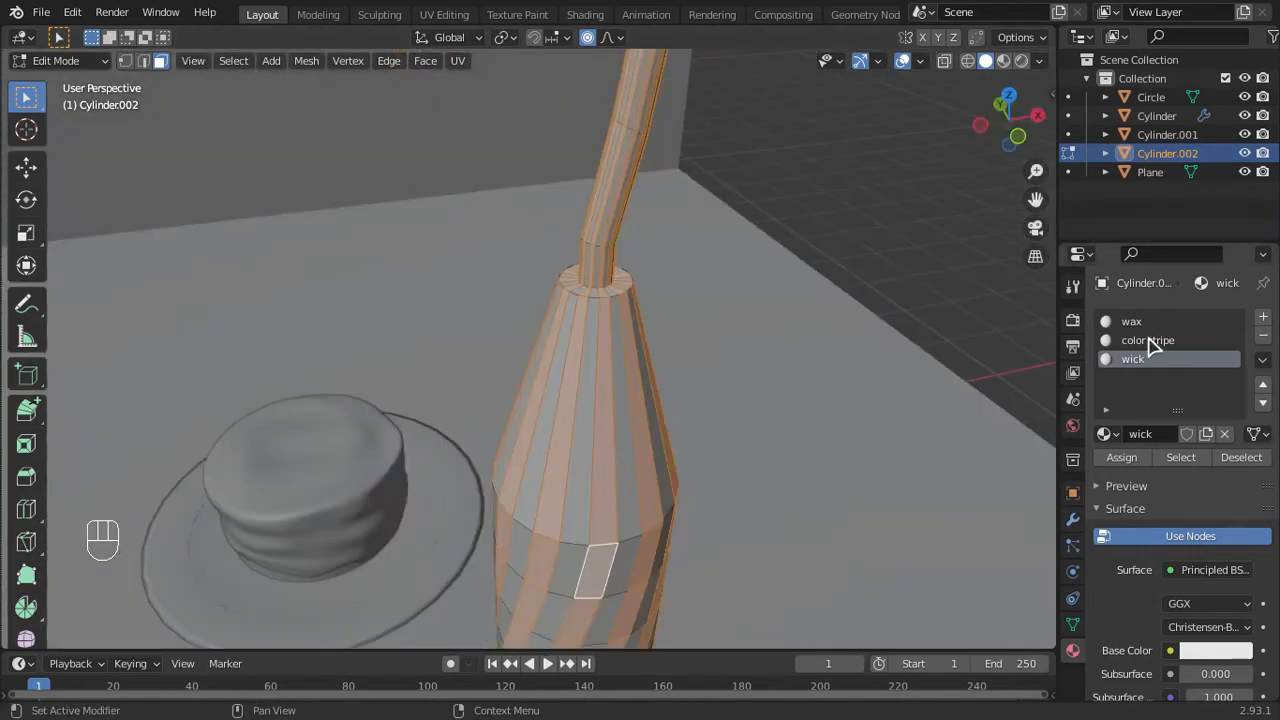
{"action": "left_click", "coordinate": [1148, 340]}
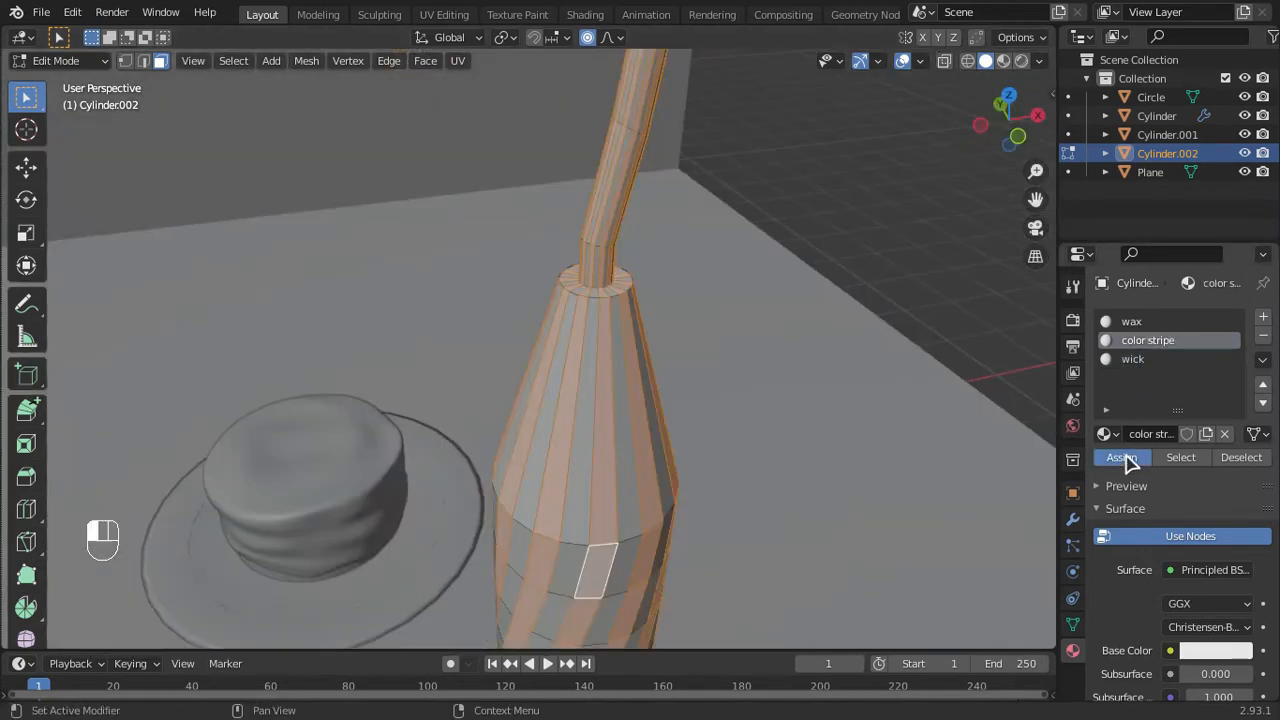
{"action": "left_click", "coordinate": [1122, 457]}
- Select all of the wick's faces in front wireframe view and assign the wick material to them
{"action": "left_click", "coordinate": [1019, 136]}
{"action": "scroll", "coordinate": [606, 334], "scroll_direction": "down", "scroll_amount": 5}
{"action": "middle_click_drag", "start_coordinate": [642, 348], "coordinate": [645, 428], "text": "shift"}
{"action": "middle_click_drag", "start_coordinate": [645, 428], "coordinate": [648, 428]}
{"action": "key", "text": "z"}
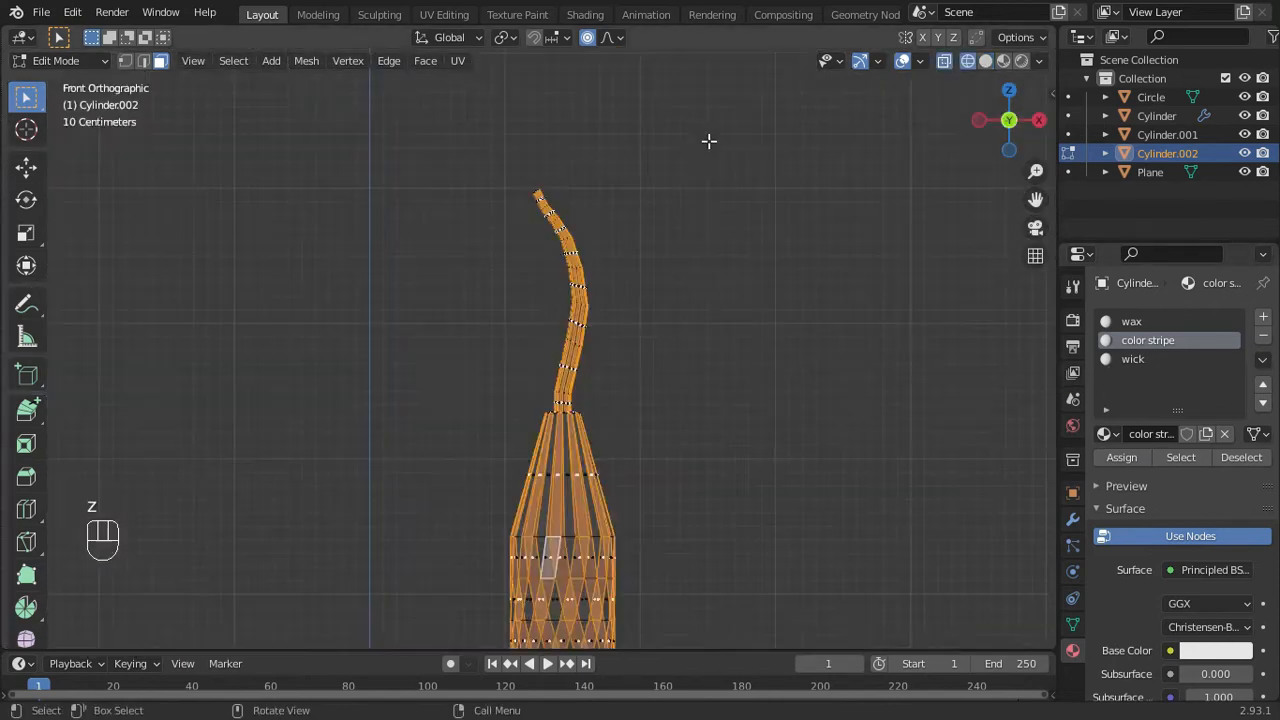
{"action": "left_click_drag", "start_coordinate": [709, 140], "coordinate": [428, 406]}
{"action": "left_click", "coordinate": [1175, 360]}
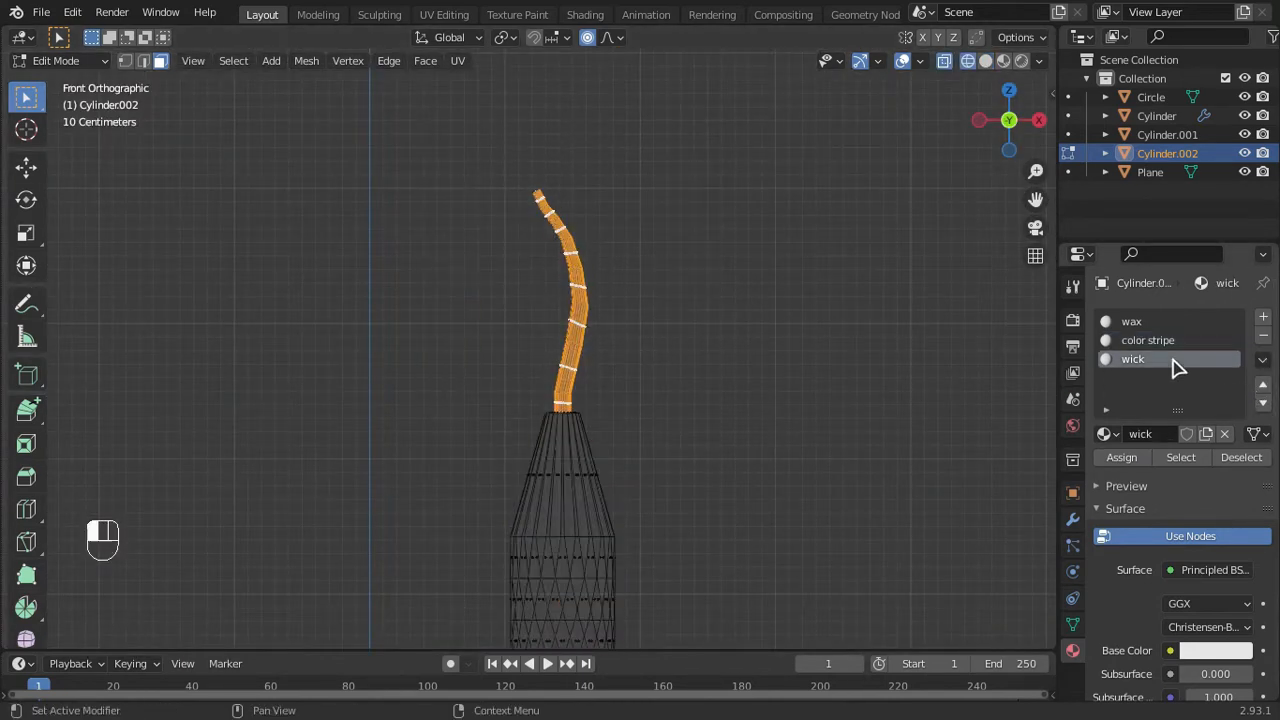
{"action": "left_click", "coordinate": [1124, 458]}
{"action": "key", "text": "z"}
{"action": "left_click", "coordinate": [803, 317]}
- Darken the wick material's base color to deep brown and show the finished candle in Material Preview in Object Mode
{"action": "left_click", "coordinate": [657, 394]}
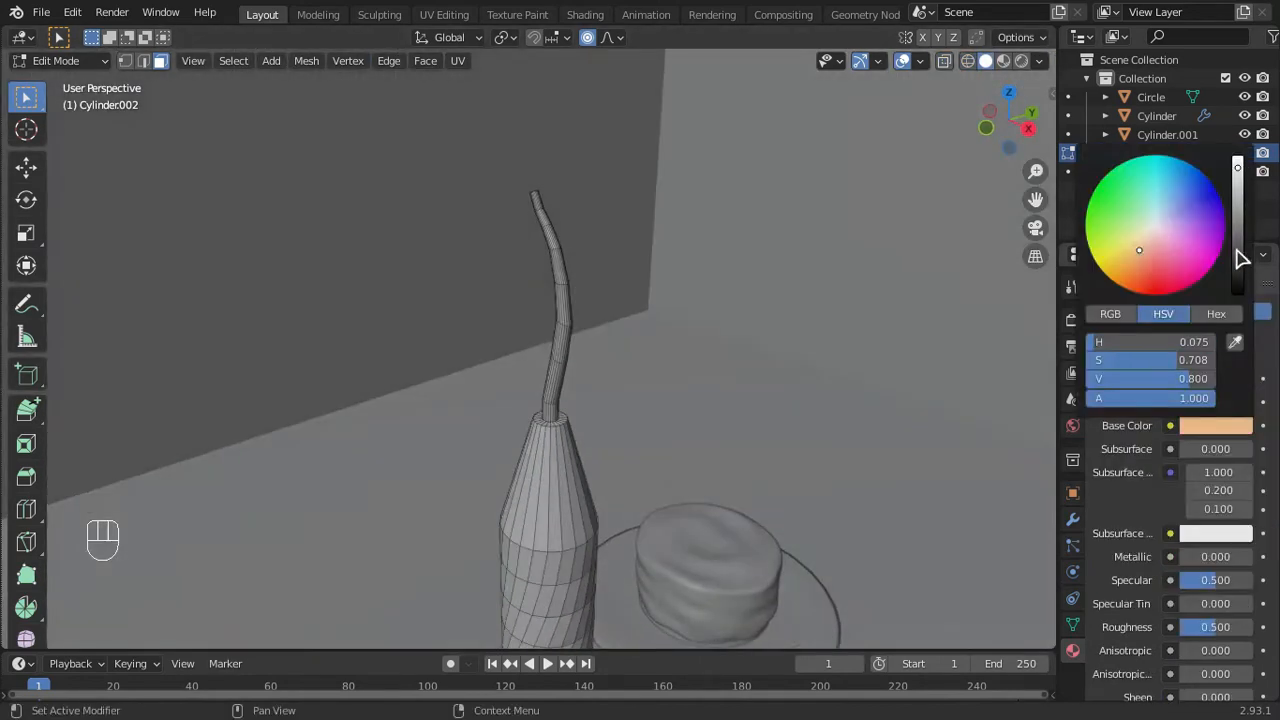
{"action": "left_click_drag", "start_coordinate": [1240, 258], "coordinate": [1240, 274]}
{"action": "key", "text": "z"}
{"action": "left_click", "coordinate": [514, 466]}
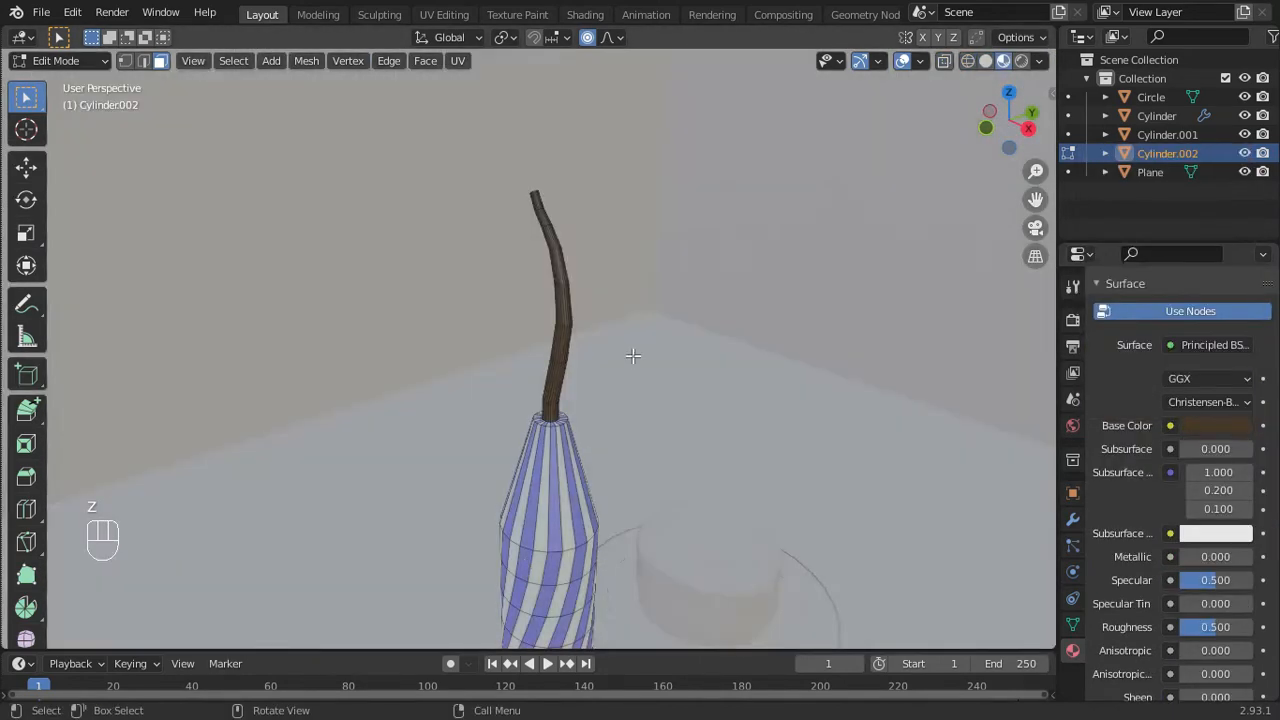
{"action": "key", "text": "Tab"}
{"action": "middle_click_drag", "start_coordinate": [590, 429], "coordinate": [743, 357]}
{"action": "scroll", "coordinate": [767, 453], "scroll_direction": "down", "scroll_amount": 6}
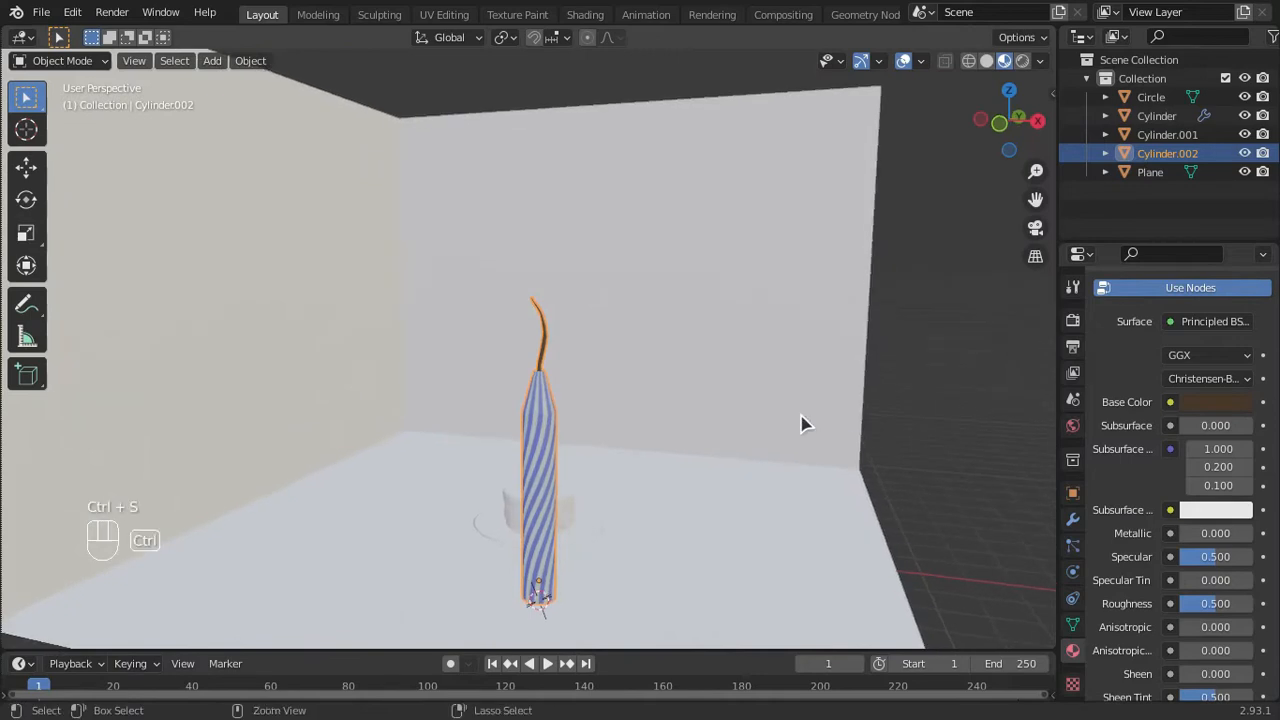
- Stretch the candle along global Z and apply its location, rotation and scale
{"action": "middle_click_drag", "start_coordinate": [805, 424], "coordinate": [674, 443]}
{"action": "key", "text": "Tab"}
{"action": "key", "text": "Tab"}
{"action": "key", "text": "s"}
{"action": "key", "text": "z"}
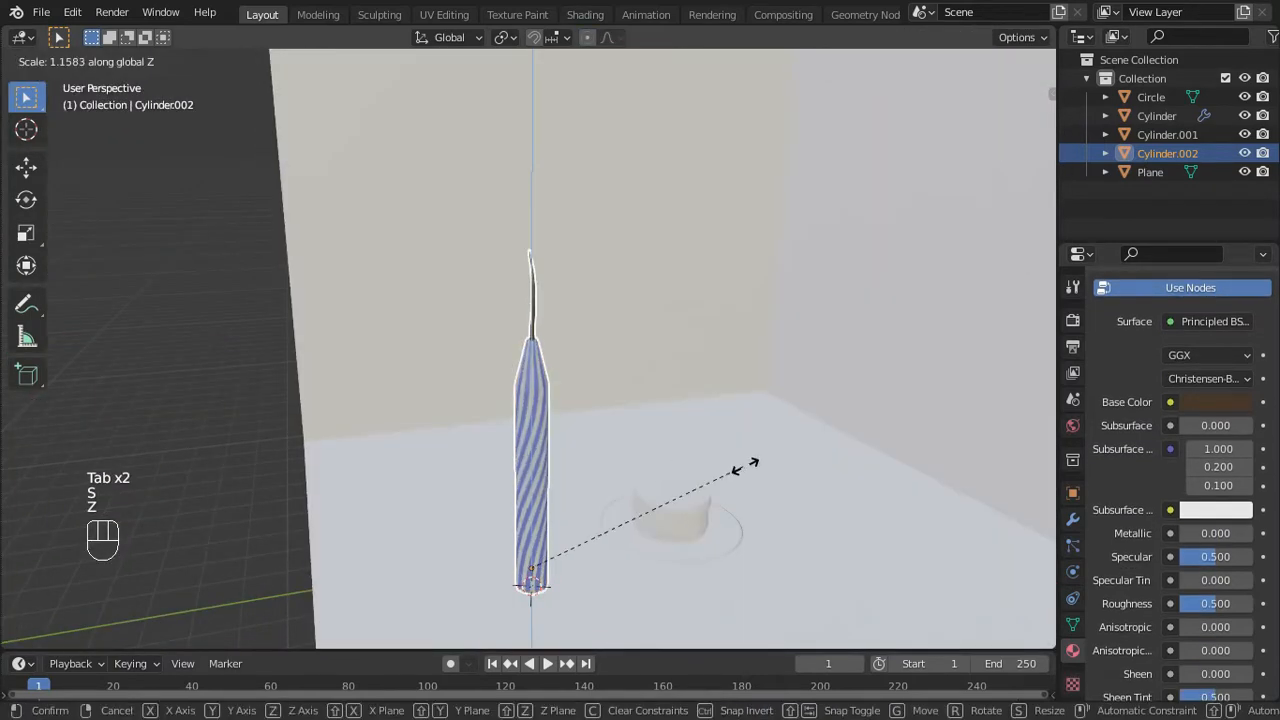
{"action": "left_click", "coordinate": [762, 484]}
{"action": "key", "text": "ctrl+a"}
{"action": "left_click", "coordinate": [743, 517]}
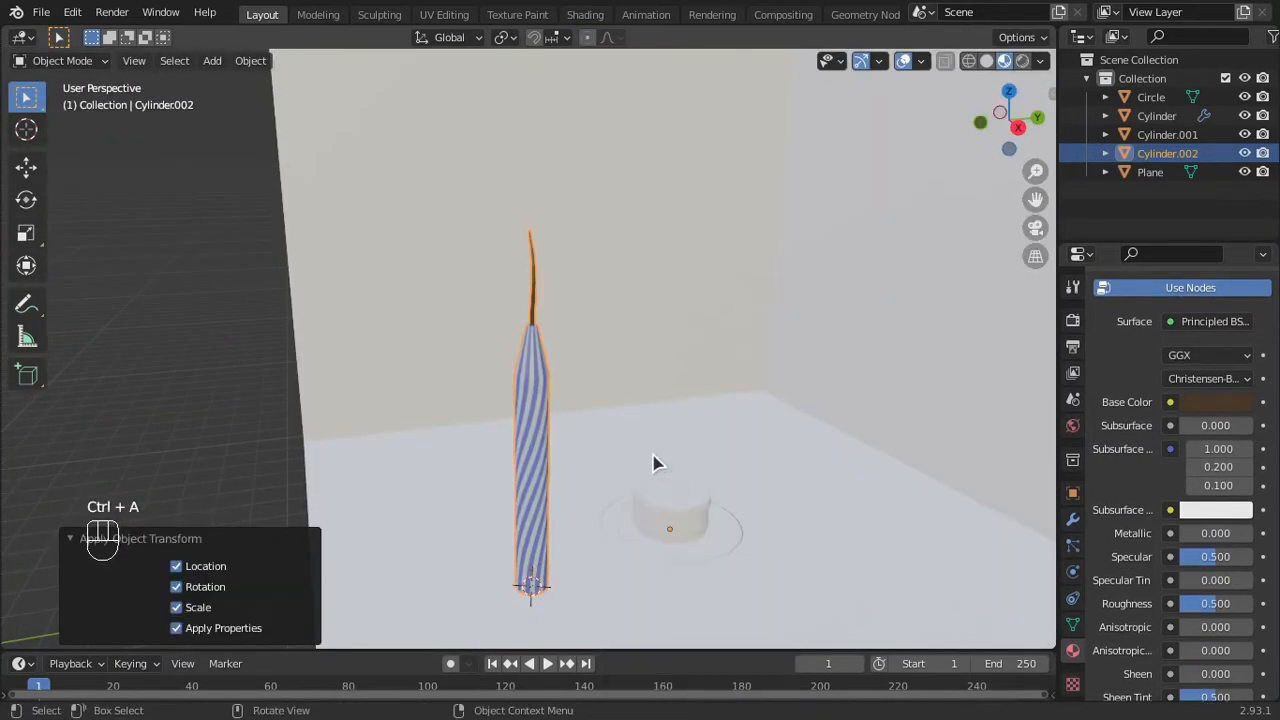
- Scale the candle down to 0.324 and, with its origin set to geometry, by a further 0.425
{"action": "key", "text": "s"}
{"action": "key", "text": "s"}
{"action": "left_click", "coordinate": [756, 533]}
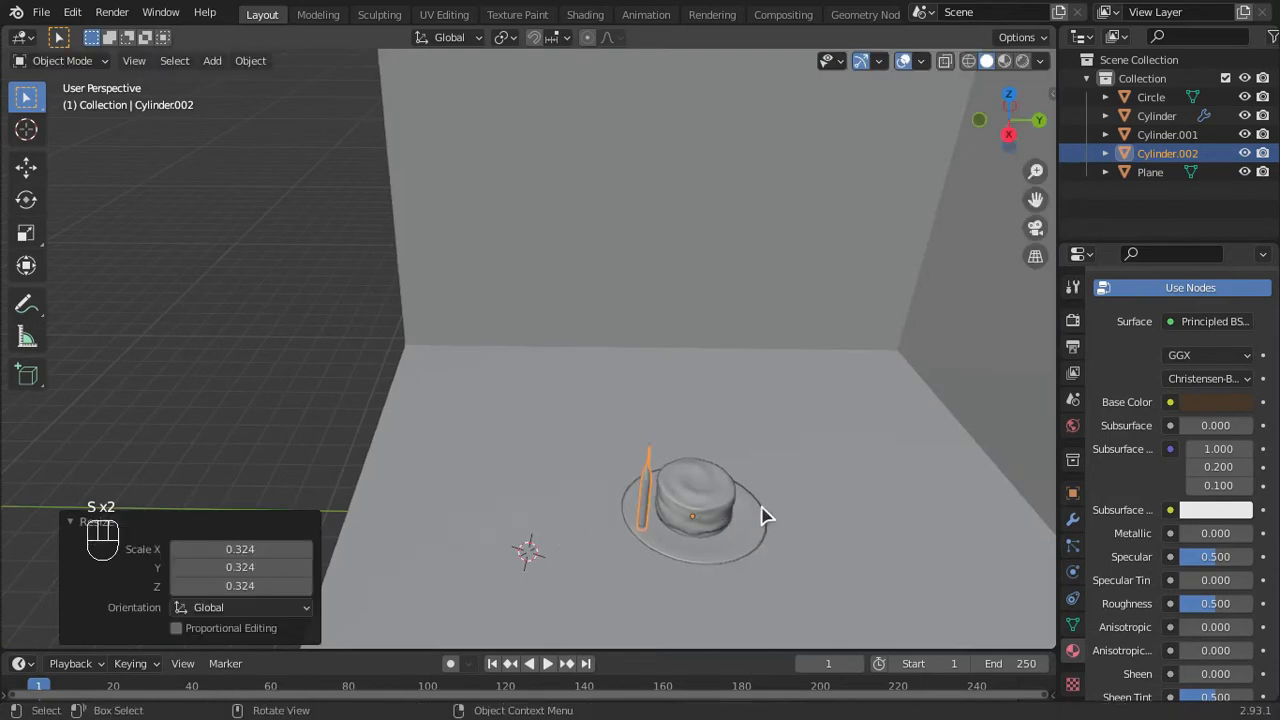
{"action": "key", "text": "s"}
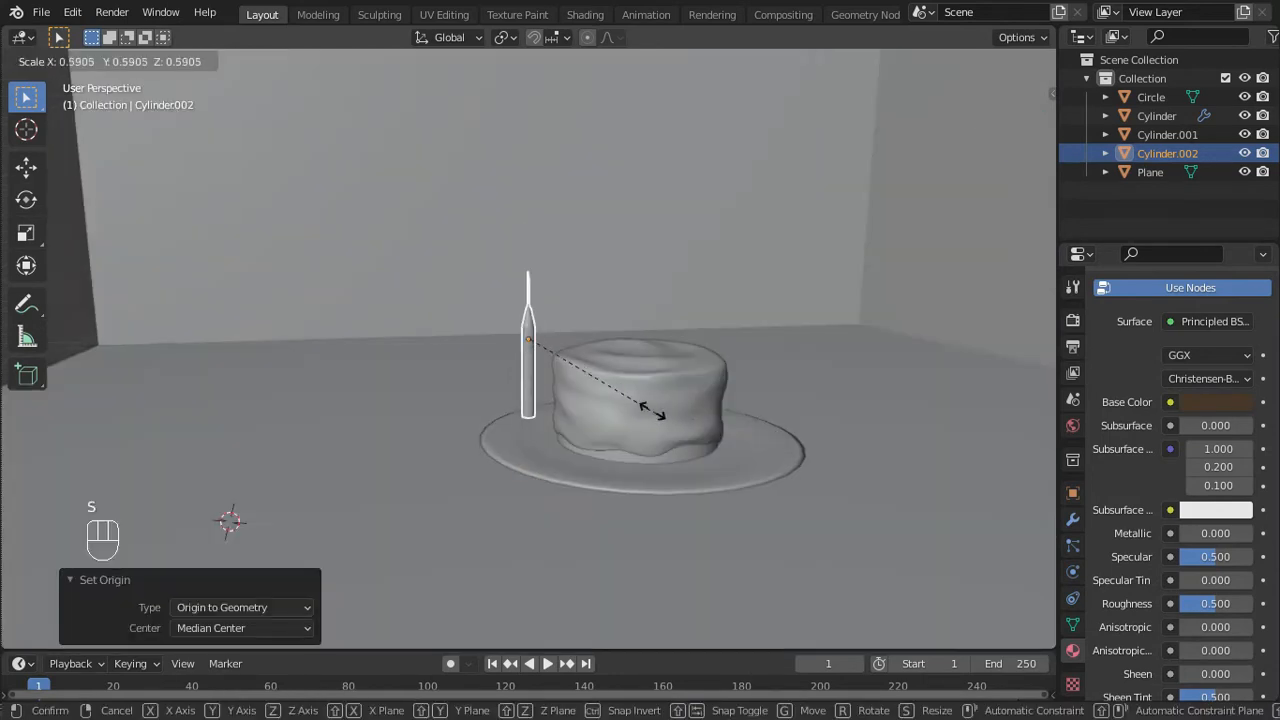
{"action": "left_click", "coordinate": [640, 430]}
- Move the candle over the cake by about -0.455 m in X and -0.104 m in Y, and lower it about 0.02 m
{"action": "middle_click_drag", "start_coordinate": [634, 434], "coordinate": [594, 483]}
{"action": "key", "text": "g"}
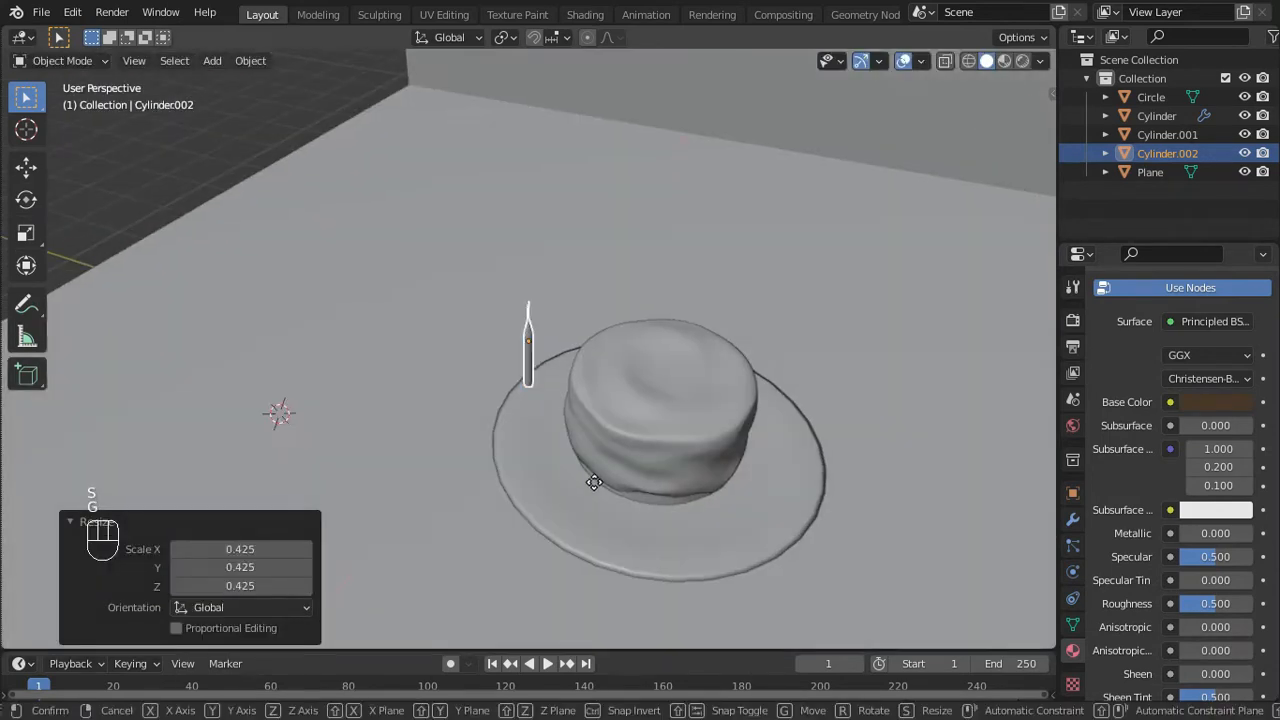
{"action": "left_click", "coordinate": [746, 514]}
{"action": "key", "text": "KP_3"}
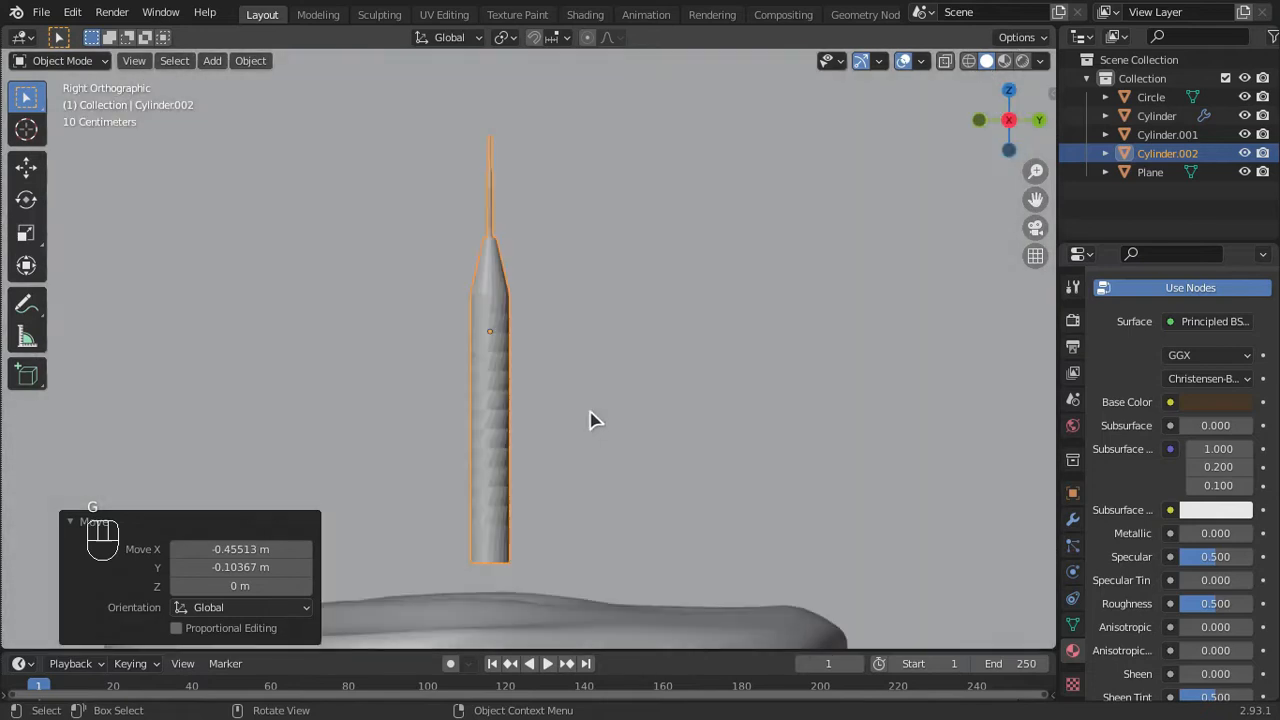
{"action": "key", "text": "g"}
{"action": "key", "text": "z"}
{"action": "left_click", "coordinate": [626, 437]}
- Tilt the candle slightly with a trackball rotation and reposition it in the cake's top, including along X
{"action": "middle_click_drag", "start_coordinate": [626, 437], "coordinate": [659, 456]}
{"action": "key", "text": "r"}
{"action": "key", "text": "r"}
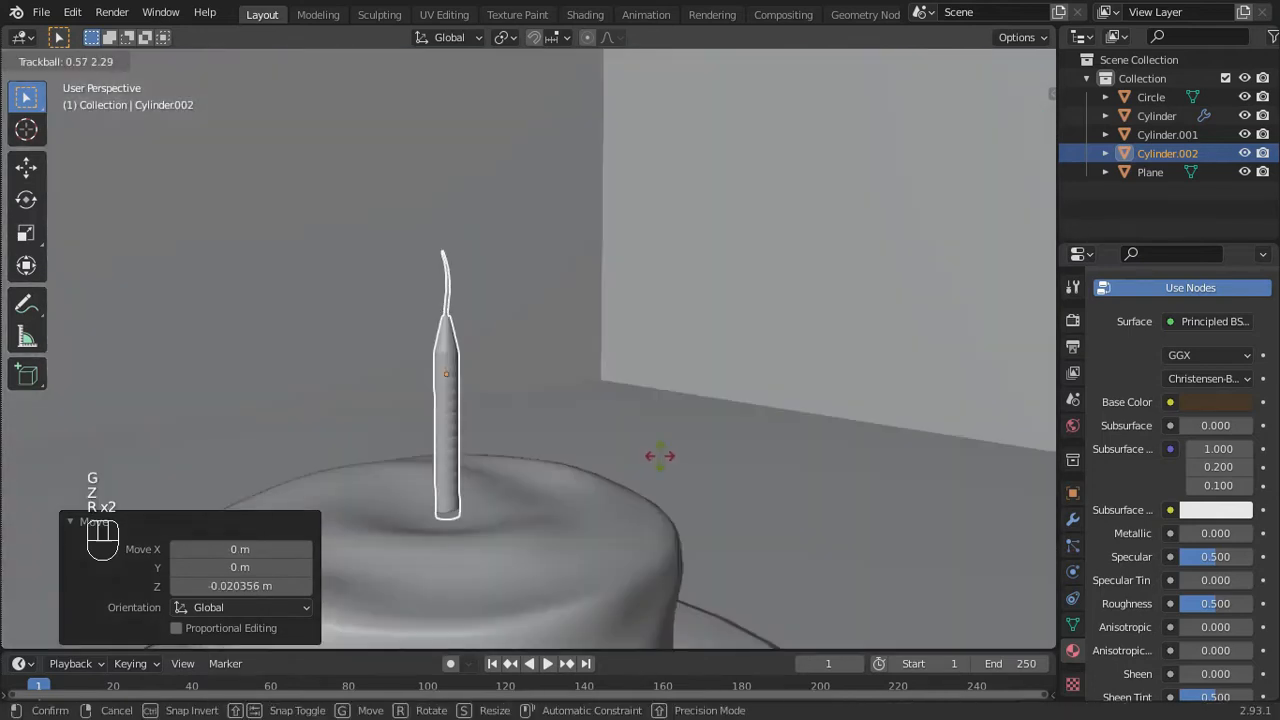
{"action": "left_click", "coordinate": [751, 464]}
{"action": "key", "text": "g"}
{"action": "left_click", "coordinate": [757, 477]}
{"action": "key", "text": "g"}
{"action": "key", "text": "x"}
{"action": "left_click", "coordinate": [777, 489]}
{"action": "key", "text": "g"}
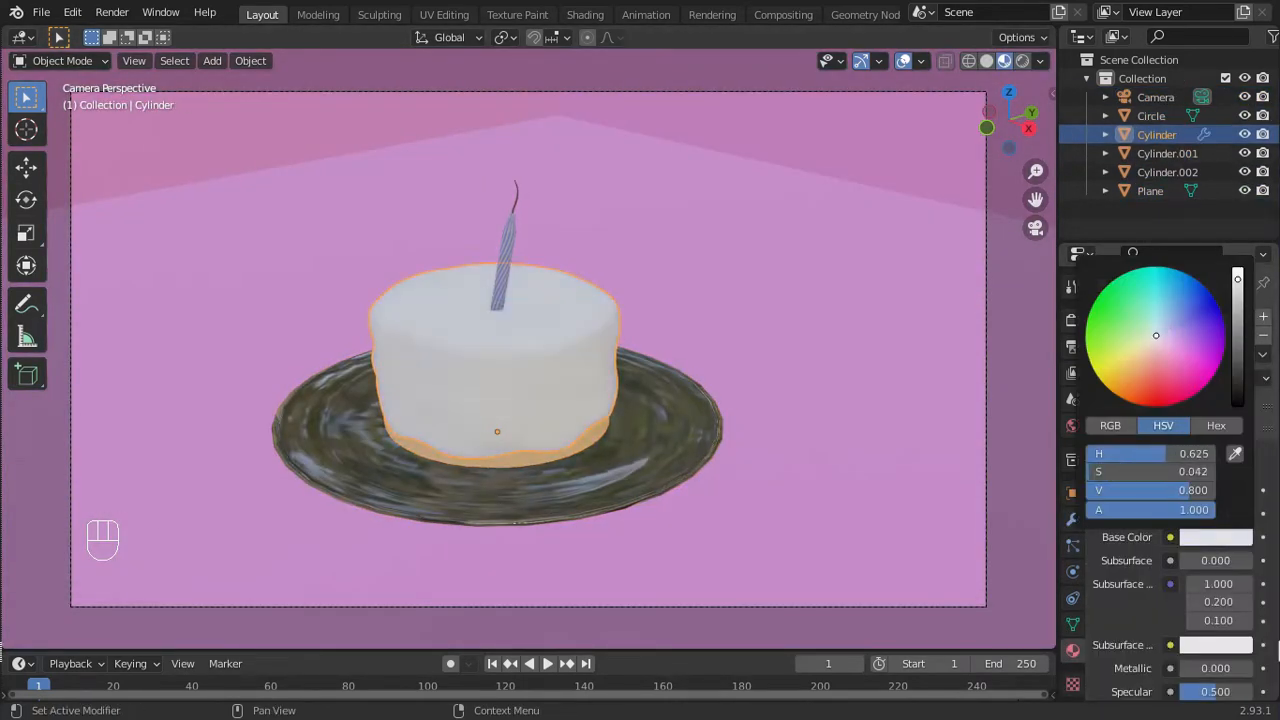
- Save the file and rotate the spot light about the X axis
{"action": "key", "text": "ctrl+s"}
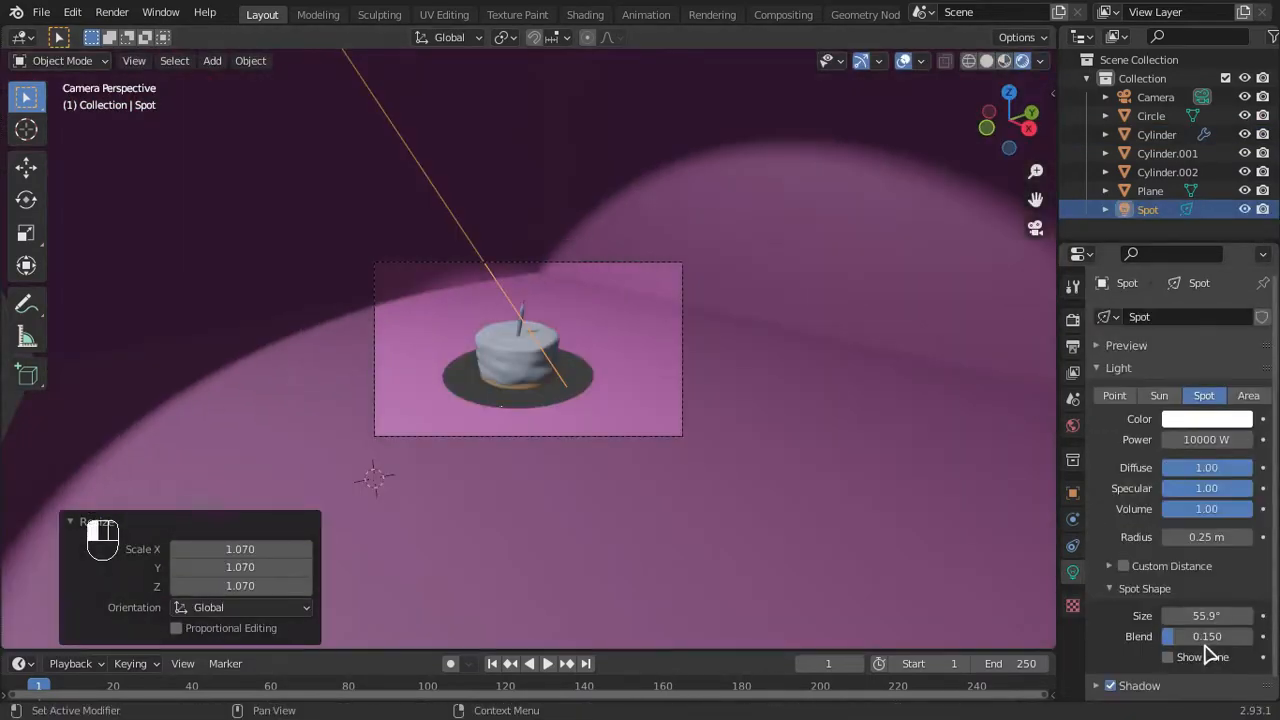
{"action": "key", "text": "r"}
{"action": "key", "text": "x"}
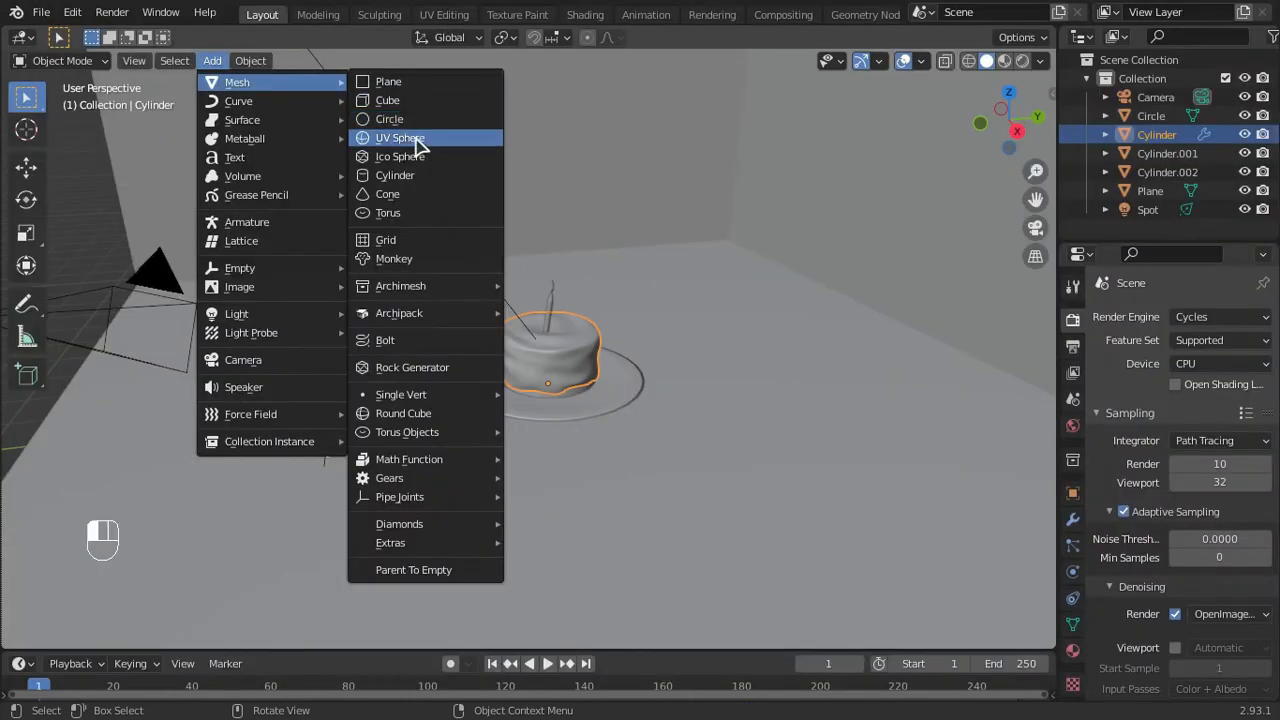
- Add a UV sphere and push its top down along Z with smooth proportional editing to form a dimple
{"action": "left_click", "coordinate": [420, 135]}
{"action": "key", "text": "g"}
{"action": "key", "text": "z"}
{"action": "left_click", "coordinate": [632, 418]}
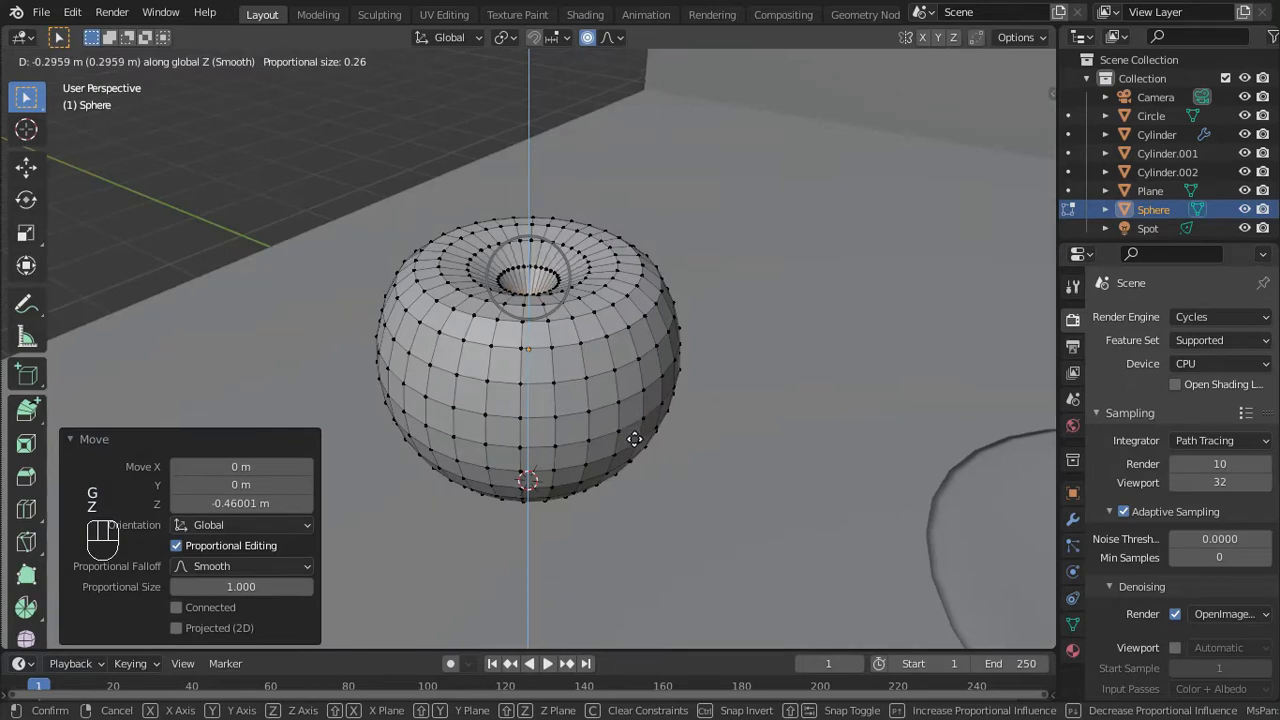
{"action": "left_click", "coordinate": [634, 438]}
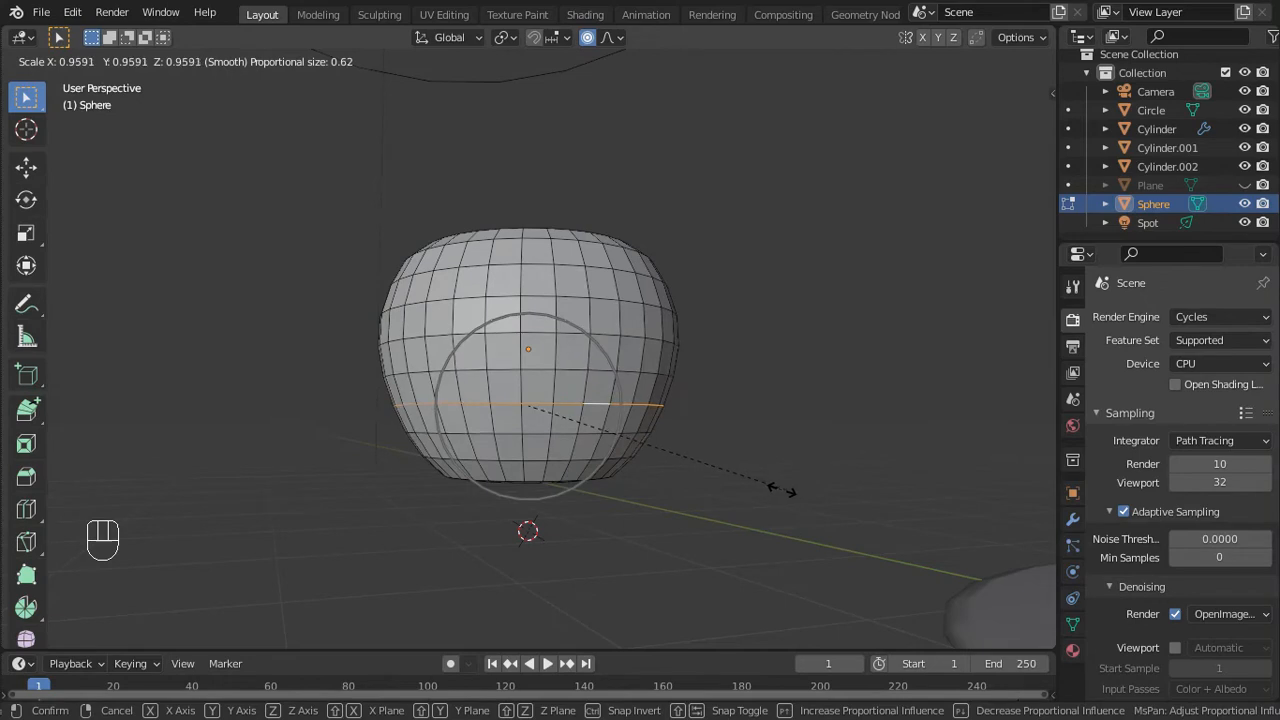
- Narrow the sphere's lower part by scaling an edge loop to about 0.96 with proportional editing, and shade the sphere smooth
{"action": "left_click", "coordinate": [785, 490]}
{"action": "key", "text": "Tab"}
{"action": "right_click", "coordinate": [734, 486]}
{"action": "left_click", "coordinate": [686, 376]}
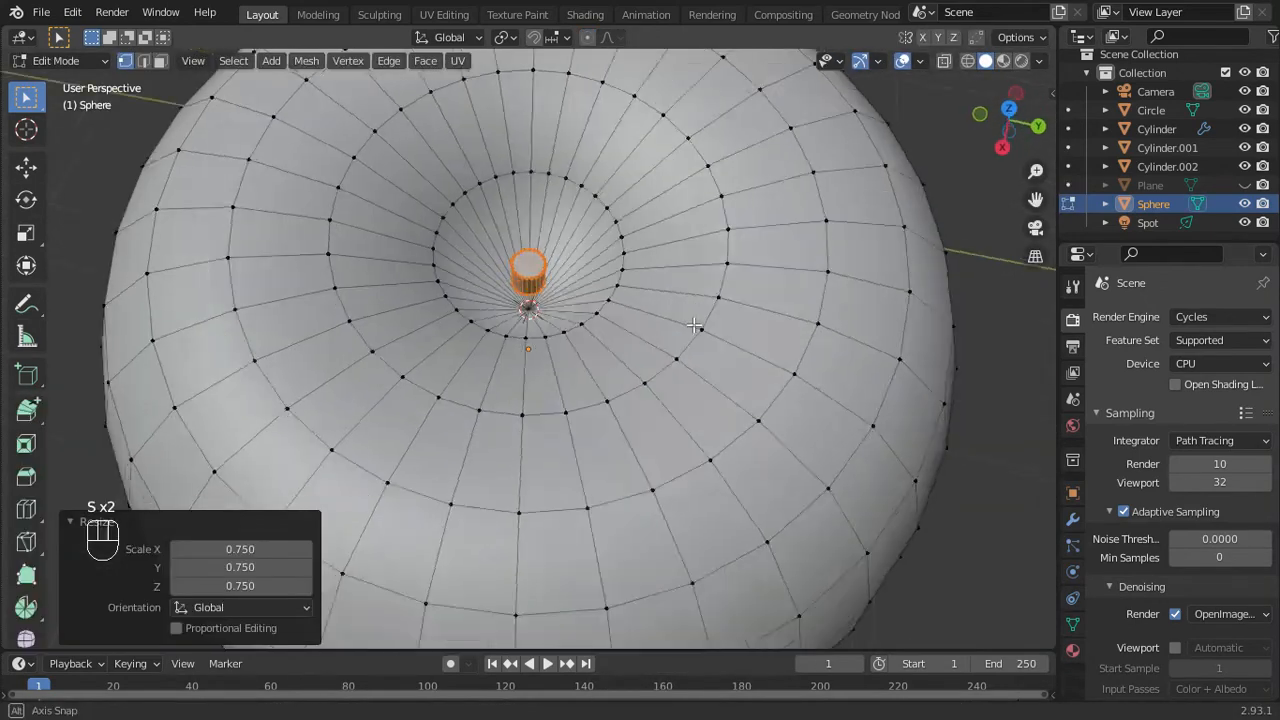
- Position the small stem cylinder along global Z in the sphere's top dimple
{"action": "scroll", "coordinate": [720, 311], "scroll_direction": "down", "scroll_amount": 3}
{"action": "key", "text": "g"}
{"action": "key", "text": "z"}
{"action": "left_click", "coordinate": [597, 241]}
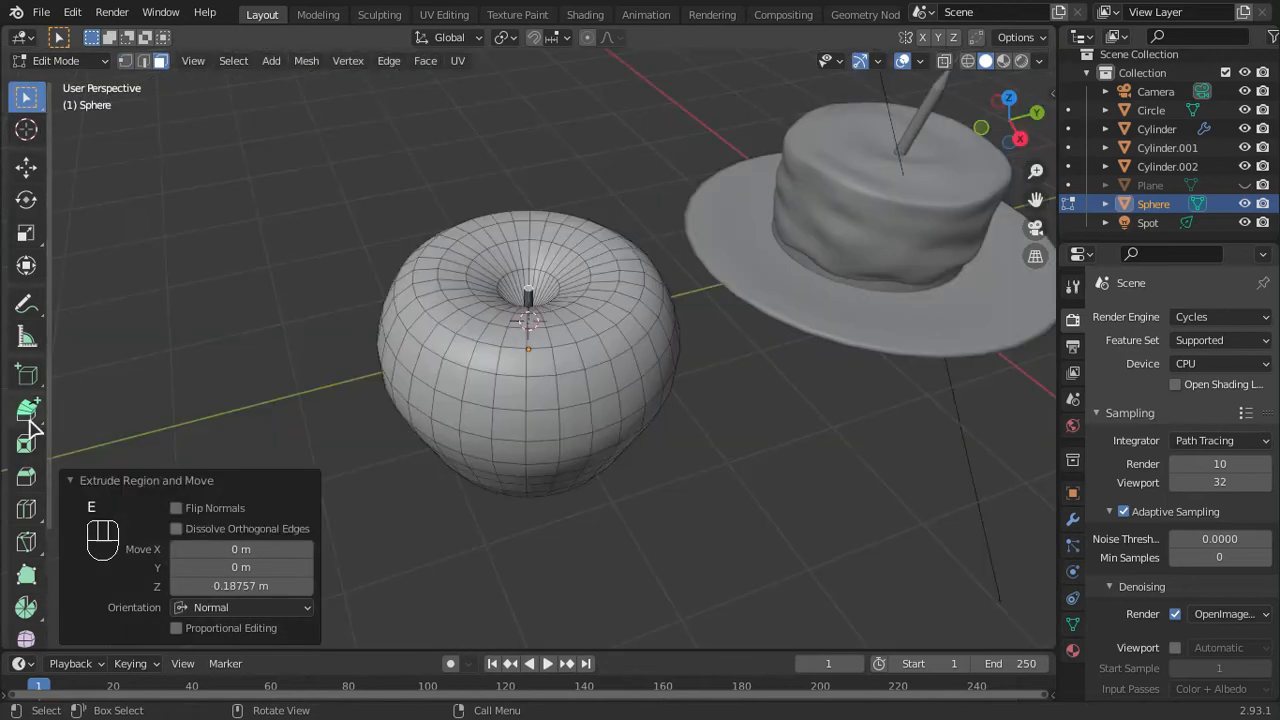
- Undo the latest extrusion edits on the sphere's stem
{"action": "key", "text": "KP_1"}
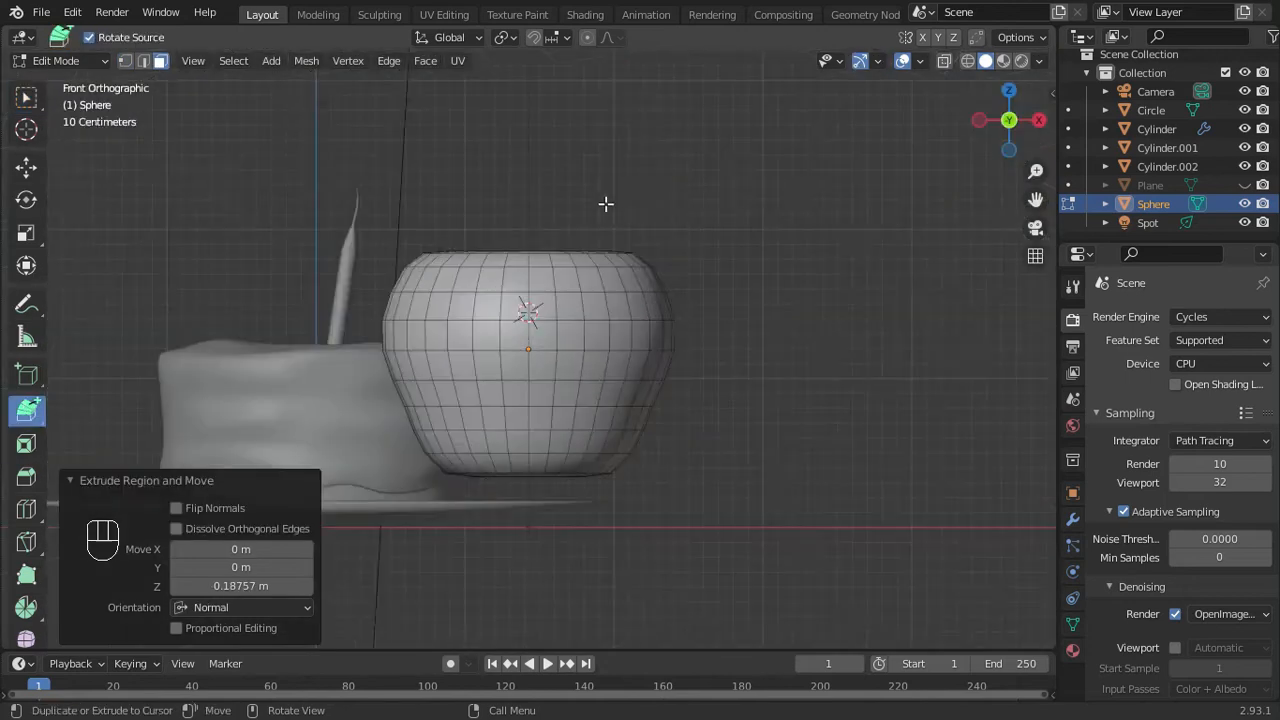
{"action": "key", "text": "ctrl+z"}
{"action": "key", "text": "ctrl+z"}
{"action": "key", "text": "ctrl+z"}
{"action": "key", "text": "ctrl+z"}
{"action": "key", "text": "ctrl+z"}
{"action": "key", "text": "ctrl+z"}
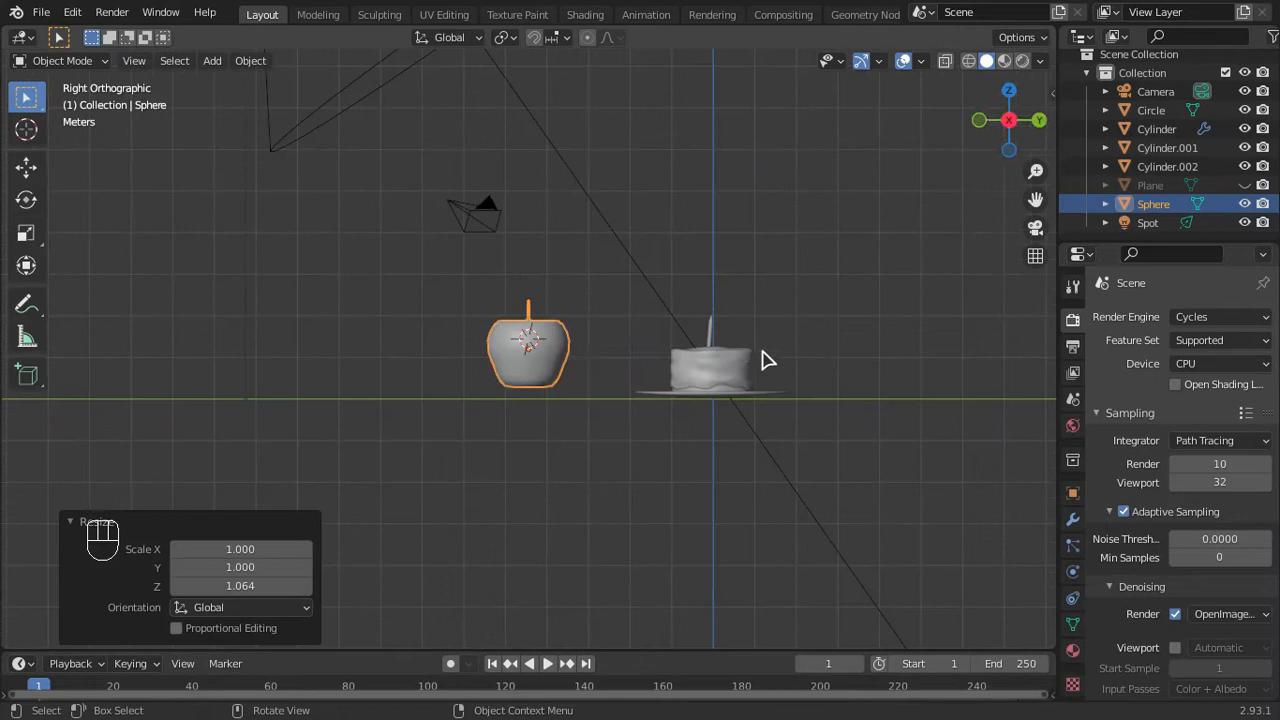
- Scale the stemmed sphere down to the size of a small cake topping
{"action": "key", "text": "s"}
{"action": "left_click", "coordinate": [557, 318]}
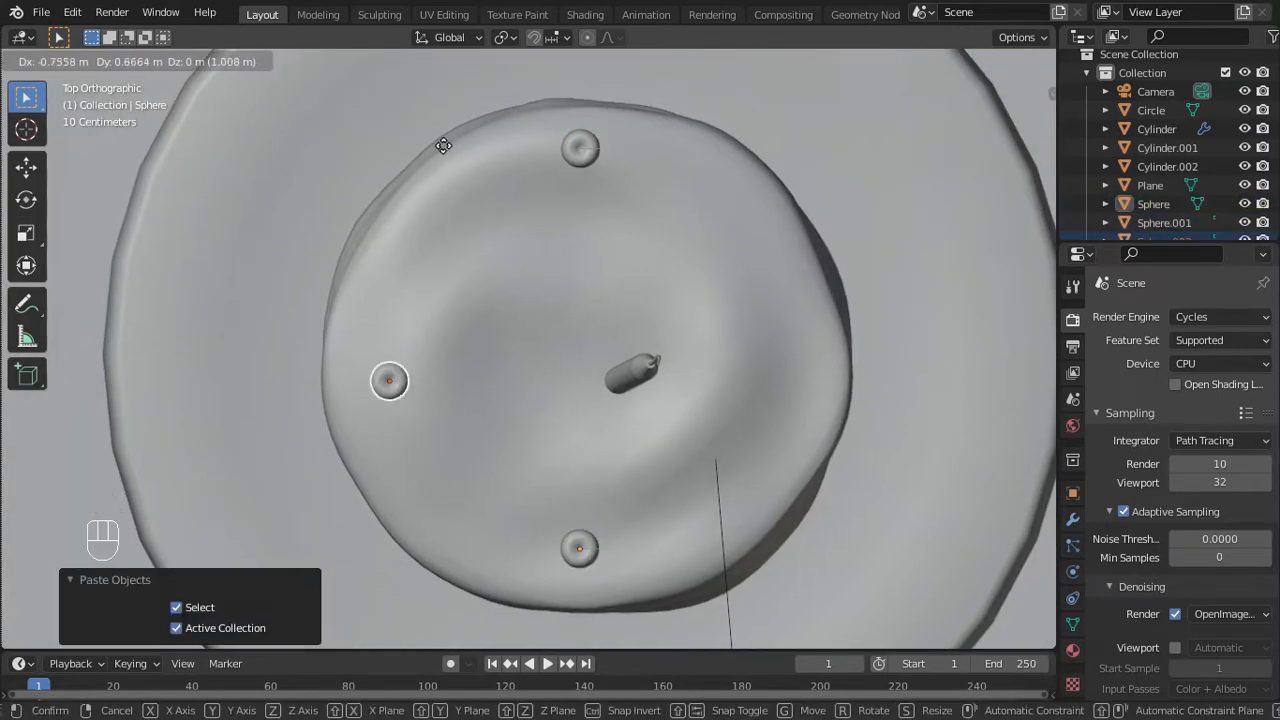
- Duplicate the stemmed sphere topping several times and place the copies around the edge of the icing's top
{"action": "left_click", "coordinate": [431, 125]}
{"action": "key", "text": "g"}
{"action": "key", "text": "ctrl+v"}
{"action": "key", "text": "g"}
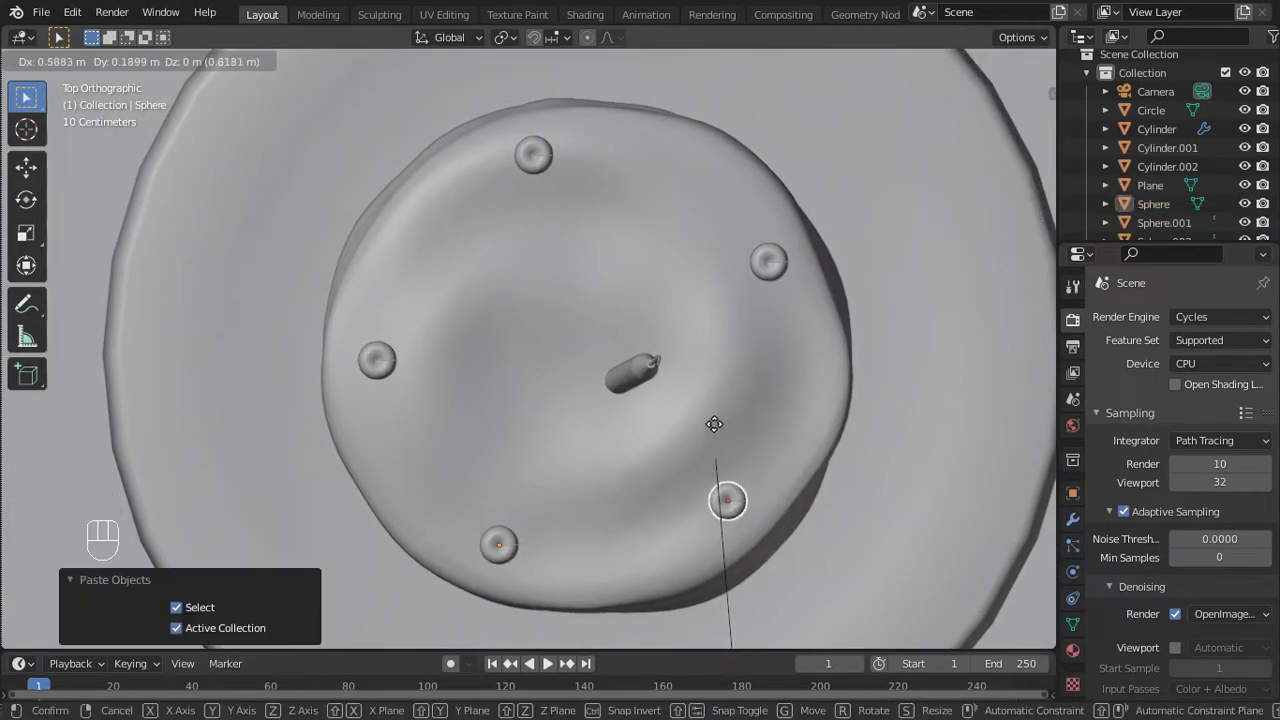
{"action": "key", "text": "ctrl+v"}
{"action": "key", "text": "g"}
{"action": "key", "text": "ctrl+v"}
{"action": "key", "text": "g"}
{"action": "left_click", "coordinate": [492, 314]}
- Paste more sphere toppings to fill the remaining gaps around the rim and the area near the candle
{"action": "key", "text": "ctrl+v"}
{"action": "key", "text": "g"}
{"action": "left_click", "coordinate": [470, 225]}
{"action": "key", "text": "ctrl+v"}
{"action": "key", "text": "g"}
{"action": "left_click", "coordinate": [797, 419]}
{"action": "key", "text": "ctrl+v"}
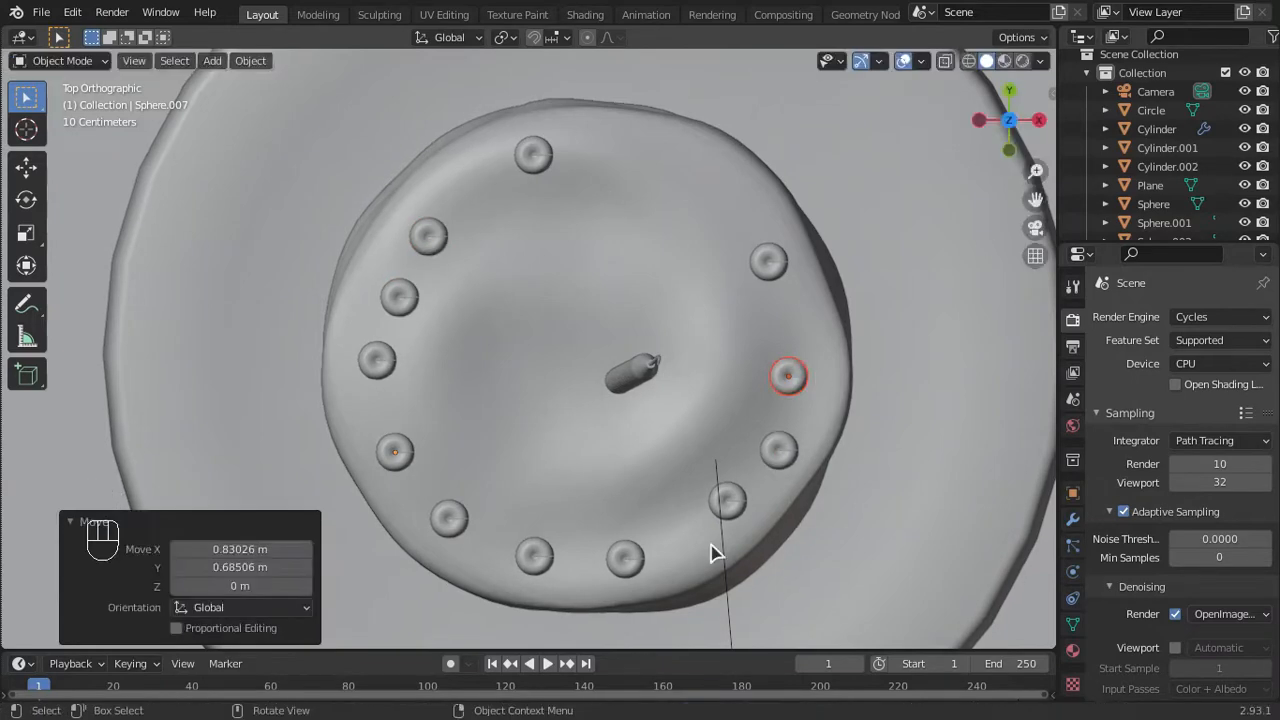
{"action": "key", "text": "g"}
{"action": "left_click", "coordinate": [634, 285]}
- Reposition individual toppings so they are evenly spaced along the rim and around the candle
{"action": "left_click", "coordinate": [395, 452]}
{"action": "key", "text": "g"}
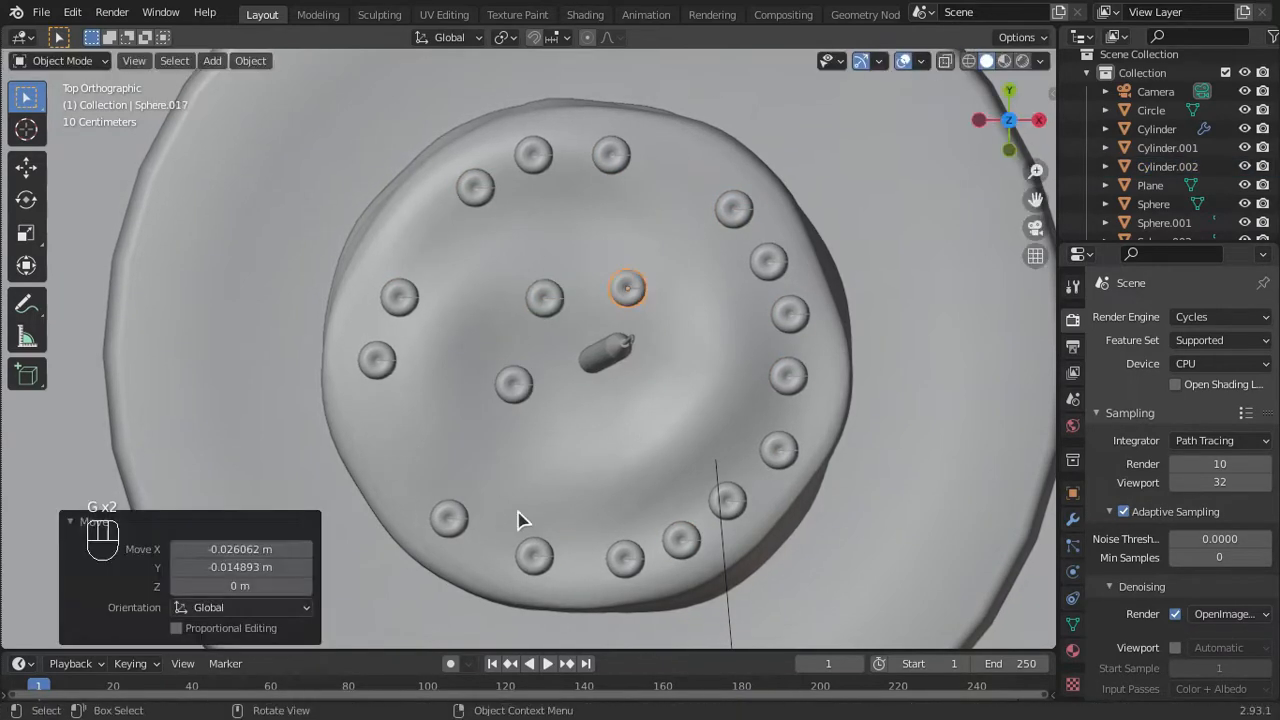
{"action": "key", "text": "g"}
{"action": "left_click", "coordinate": [783, 446]}
{"action": "left_click", "coordinate": [789, 376]}
{"action": "key", "text": "g"}
{"action": "left_click", "coordinate": [628, 288]}
{"action": "key", "text": "g"}
{"action": "left_click", "coordinate": [643, 288]}
- Adjust the heights of individual toppings along global Z so they rest on the icing, and save the file
{"action": "middle_click_drag", "start_coordinate": [643, 288], "coordinate": [823, 306]}
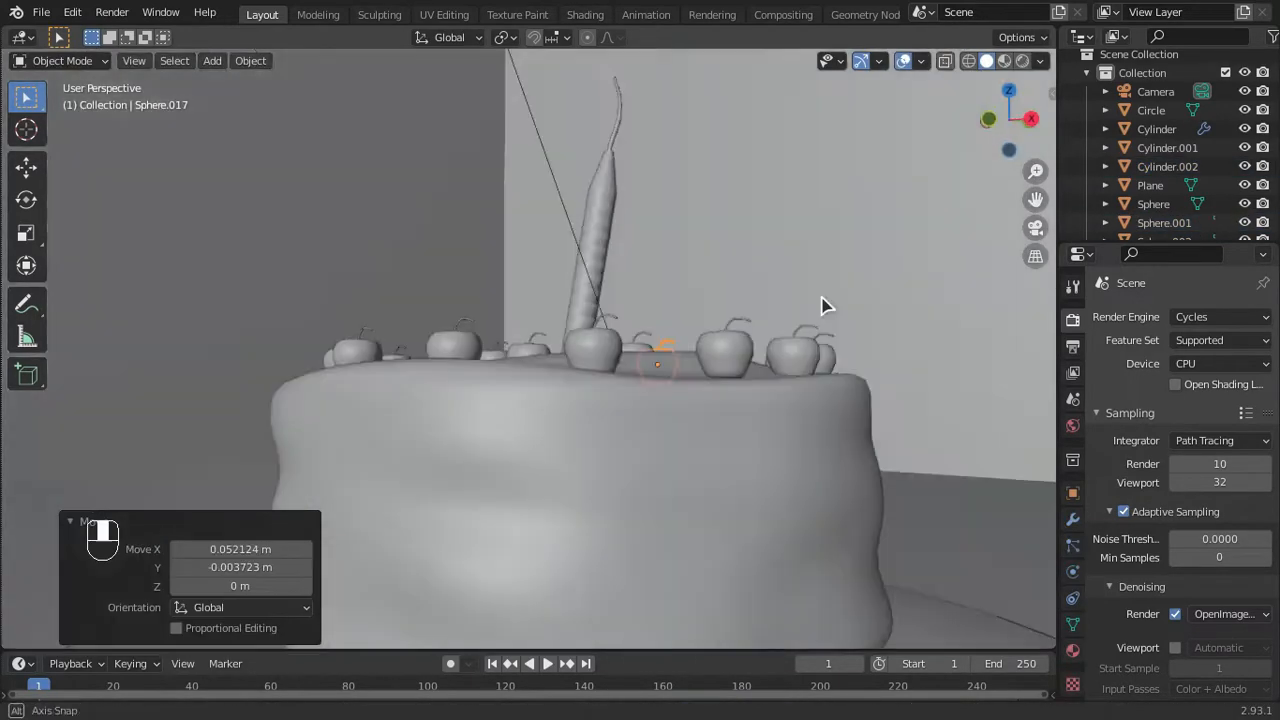
{"action": "left_click", "coordinate": [554, 394]}
{"action": "key", "text": "g"}
{"action": "key", "text": "z"}
{"action": "left_click", "coordinate": [140, 410]}
{"action": "key", "text": "g"}
{"action": "key", "text": "z"}
{"action": "left_click", "coordinate": [140, 417]}
{"action": "key", "text": "g"}
{"action": "key", "text": "z"}
{"action": "left_click", "coordinate": [429, 406]}
{"action": "key", "text": "g"}
{"action": "key", "text": "z"}
{"action": "key", "text": "ctrl+s"}
- Apply Randomize Transform to all sphere toppings with rotations of X 23°, Y 21° and Z 52°
{"action": "left_click", "coordinate": [1009, 97]}
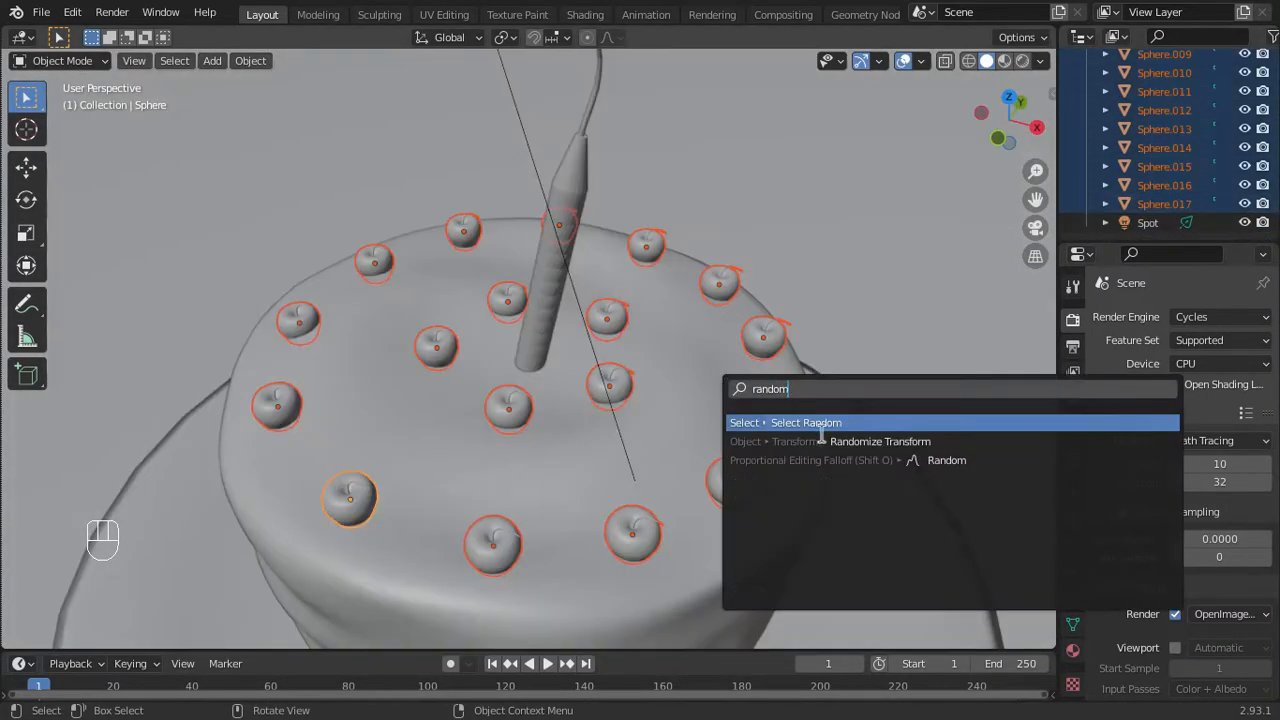
{"action": "left_click", "coordinate": [823, 441]}
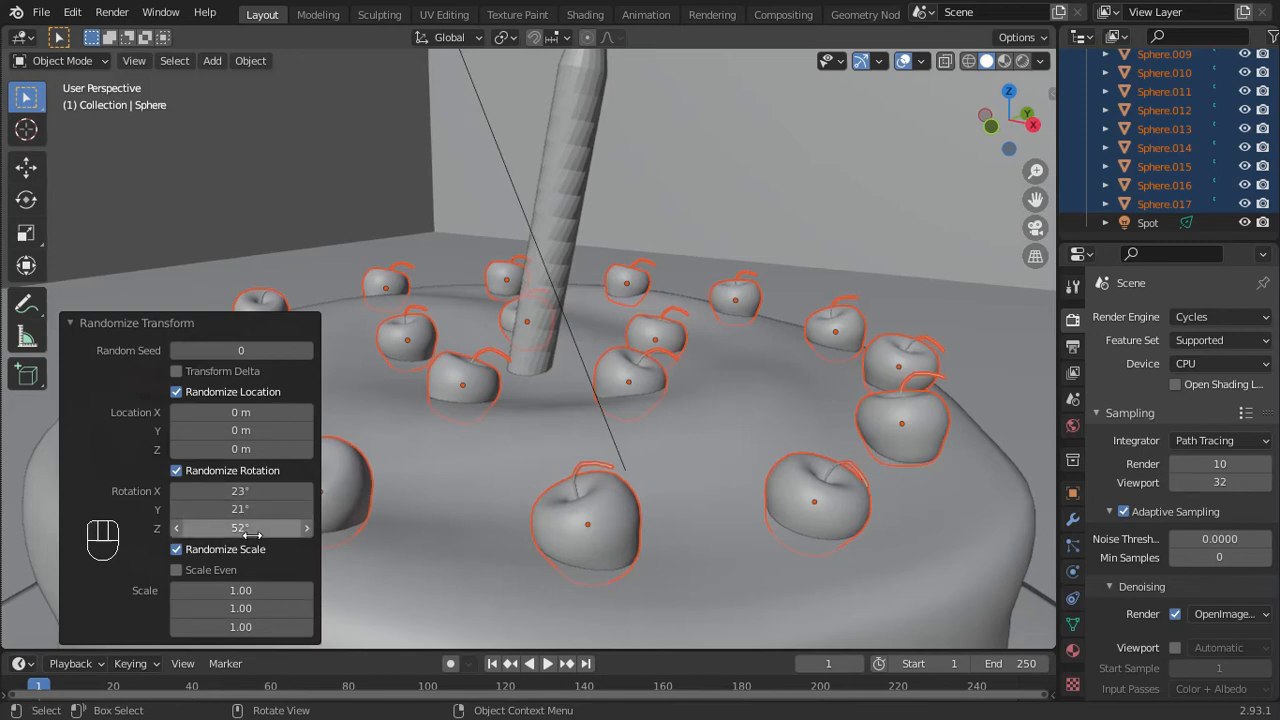
- Examine the arrangement of the toppings from above and how they sit on the icing up close in material preview
{"action": "scroll", "coordinate": [490, 354], "scroll_direction": "down", "scroll_amount": 5}
{"action": "middle_click_drag", "start_coordinate": [494, 355], "coordinate": [533, 348]}
{"action": "scroll", "coordinate": [533, 348], "scroll_direction": "up", "scroll_amount": 1}
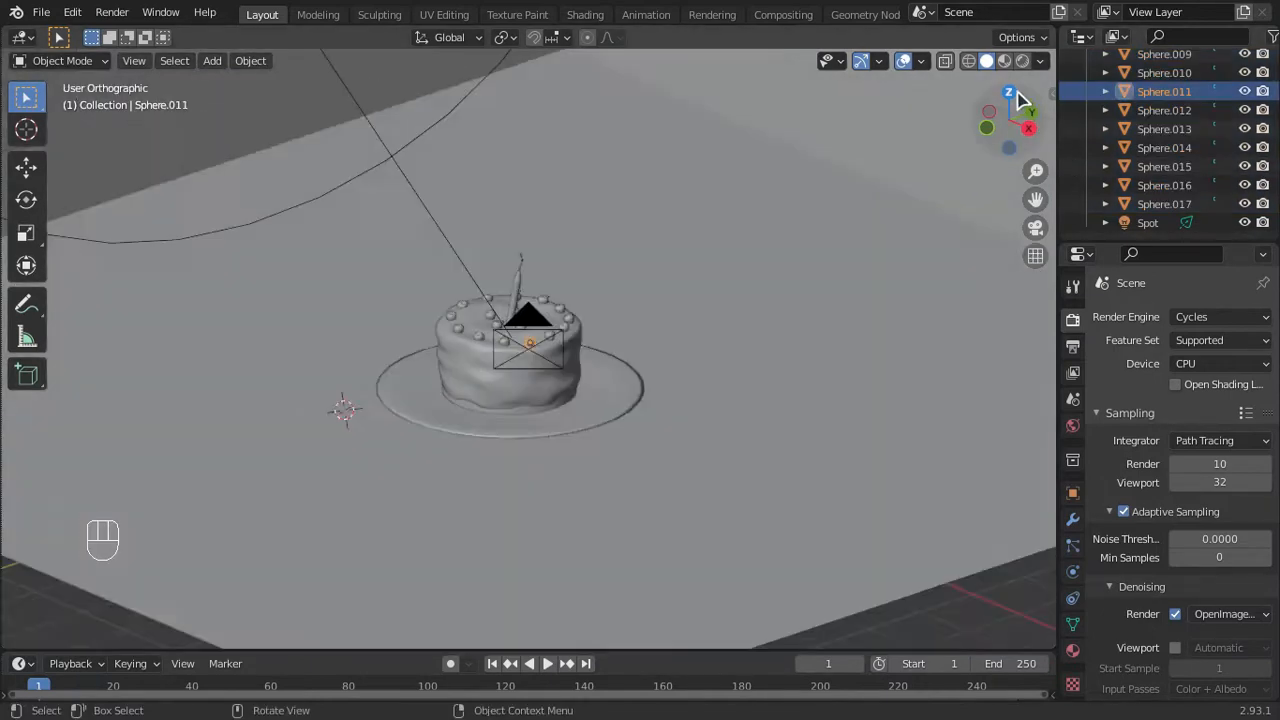
{"action": "left_click", "coordinate": [1015, 92]}
{"action": "scroll", "coordinate": [620, 352], "scroll_direction": "up", "scroll_amount": 8}
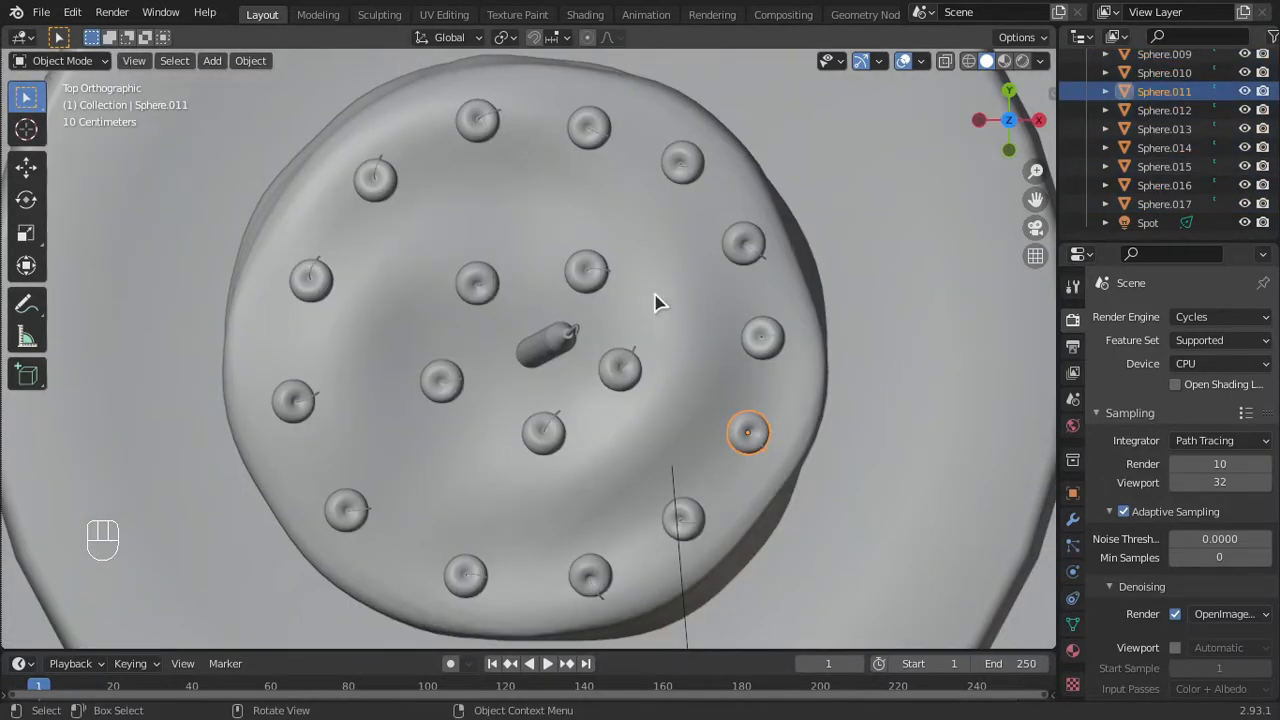
{"action": "key", "text": "KP_Decimal"}
{"action": "middle_click_drag", "start_coordinate": [820, 400], "coordinate": [671, 230]}
{"action": "key", "text": "z"}
{"action": "left_click", "coordinate": [457, 249]}
{"action": "key", "text": "z"}
{"action": "left_click", "coordinate": [500, 365]}
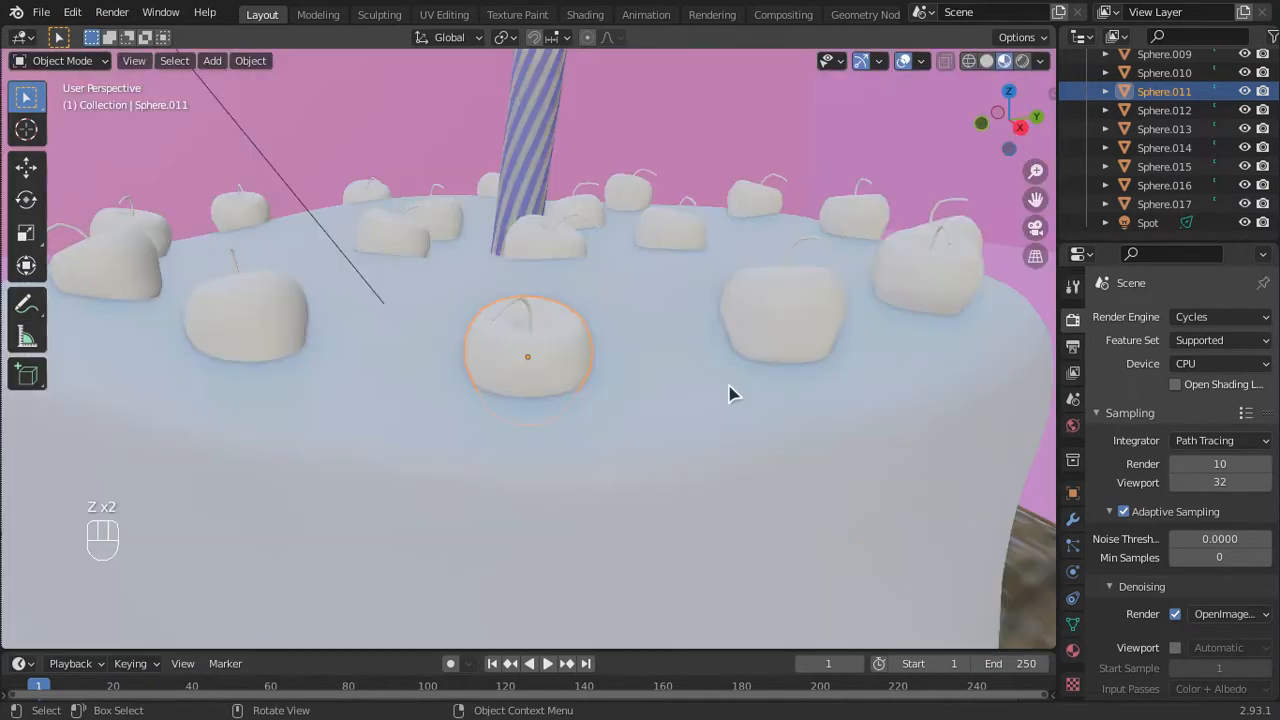
{"action": "scroll", "coordinate": [808, 447], "scroll_direction": "down", "scroll_amount": 5}
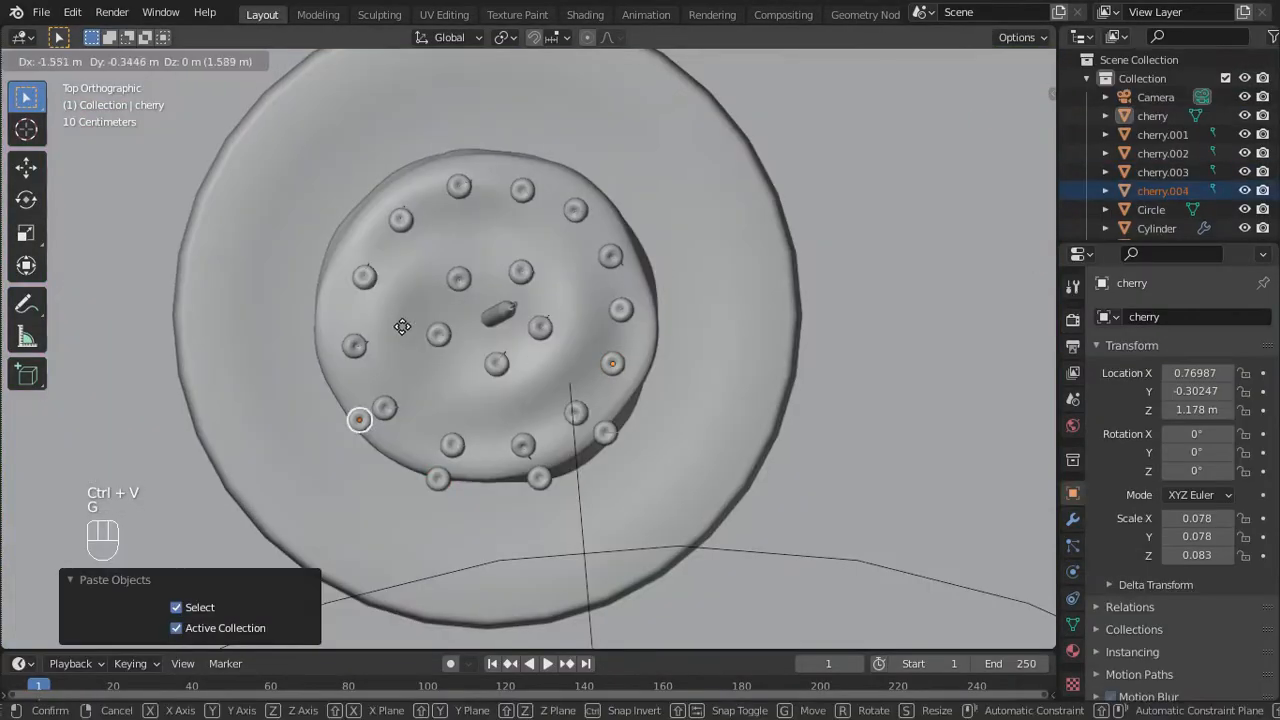
- Paste copies of the cherry and place them one by one around the outer edge of the cake top
{"action": "key", "text": "g"}
{"action": "left_click", "coordinate": [491, 314]}
{"action": "key", "text": "g"}
{"action": "left_click", "coordinate": [640, 255]}
{"action": "key", "text": "ctrl+v"}
{"action": "key", "text": "g"}
{"action": "left_click", "coordinate": [712, 180]}
{"action": "key", "text": "ctrl+v"}
{"action": "key", "text": "g"}
{"action": "left_click", "coordinate": [772, 125]}
{"action": "key", "text": "ctrl+v"}
{"action": "key", "text": "g"}
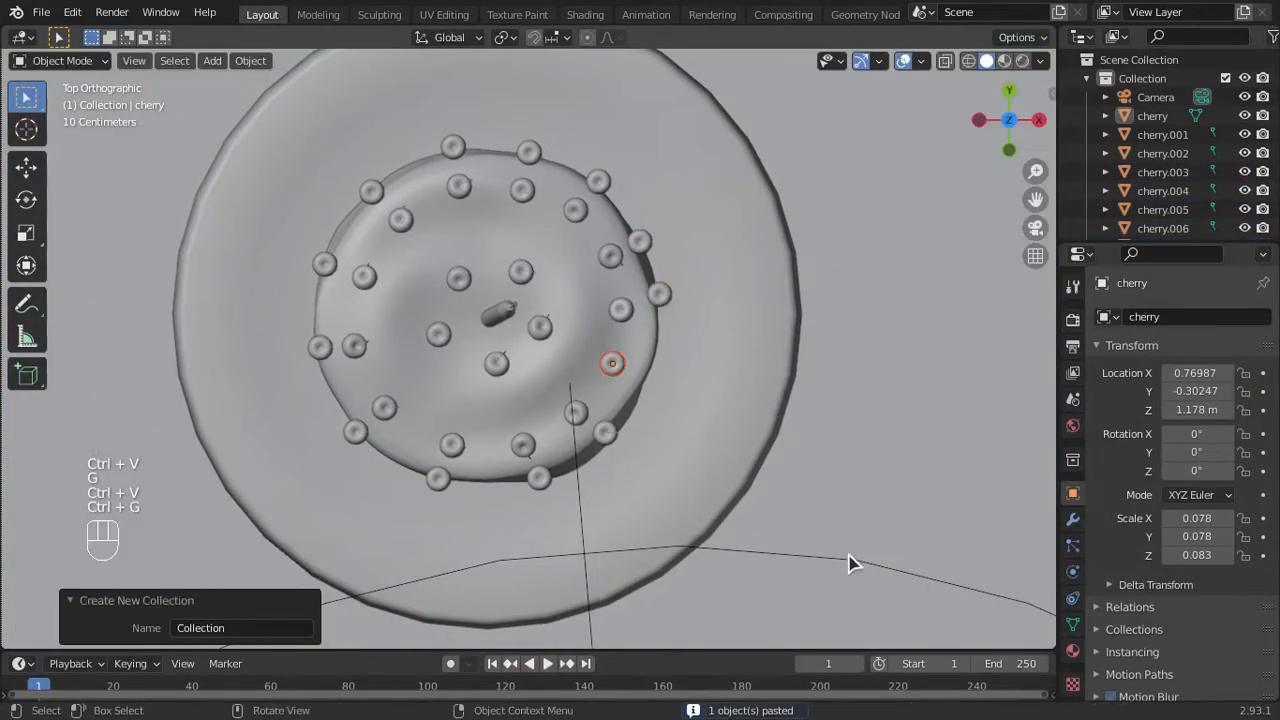
- Place additional cherry copies in an inner ring around the candle
{"action": "left_click", "coordinate": [488, 488]}
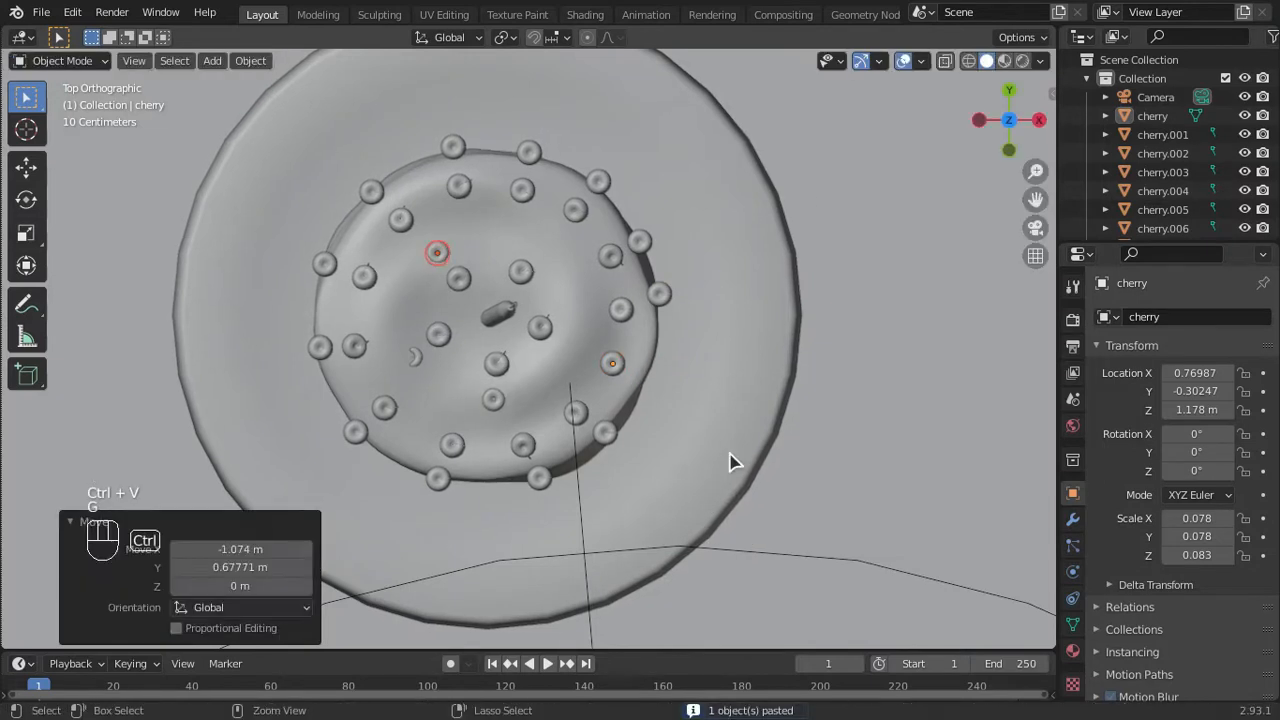
{"action": "key", "text": "ctrl+v"}
{"action": "key", "text": "g"}
- Delete the earlier set of sphere toppings, keeping only the cherry objects
{"action": "scroll", "coordinate": [1229, 180], "scroll_direction": "down", "scroll_amount": 10}
{"action": "left_click", "coordinate": [1170, 185]}
{"action": "left_click", "coordinate": [1177, 190], "text": "shift"}
{"action": "key", "text": "x"}
{"action": "scroll", "coordinate": [602, 298], "scroll_direction": "up", "scroll_amount": 2}
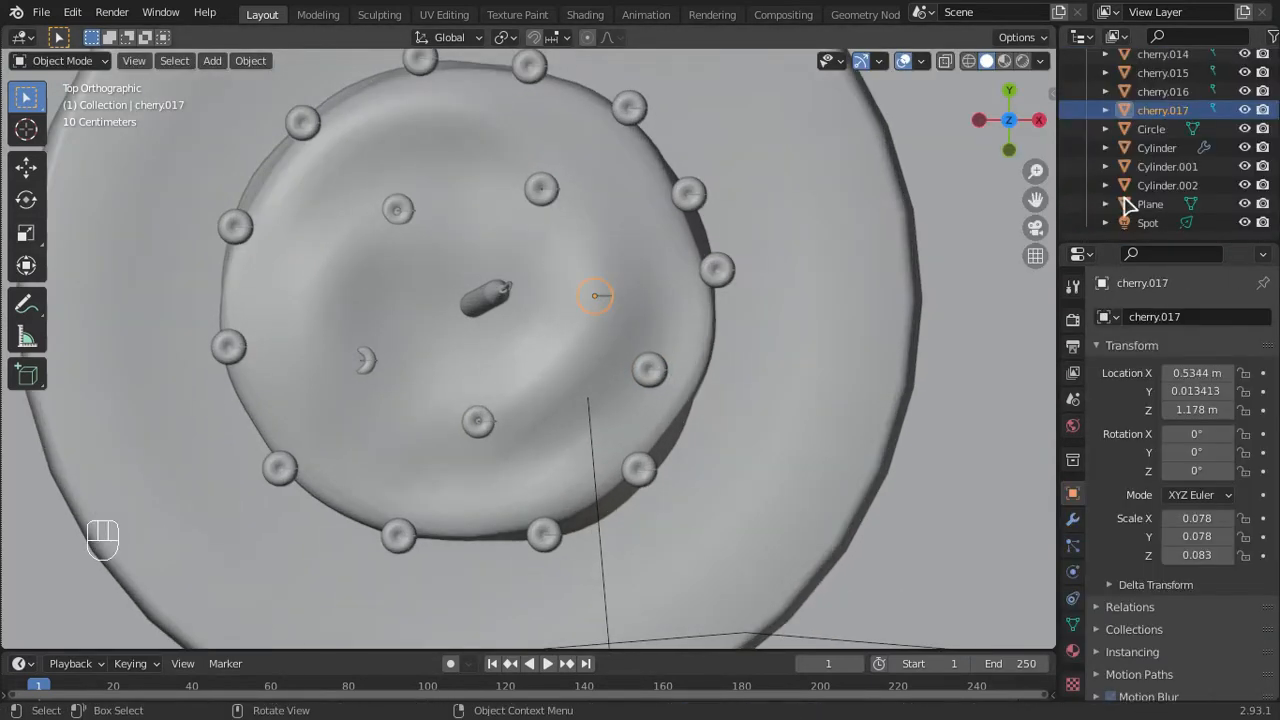
- Move two cherries hanging over the front rim inward onto the cake top, leaving the plate in place
{"action": "key", "text": "g"}
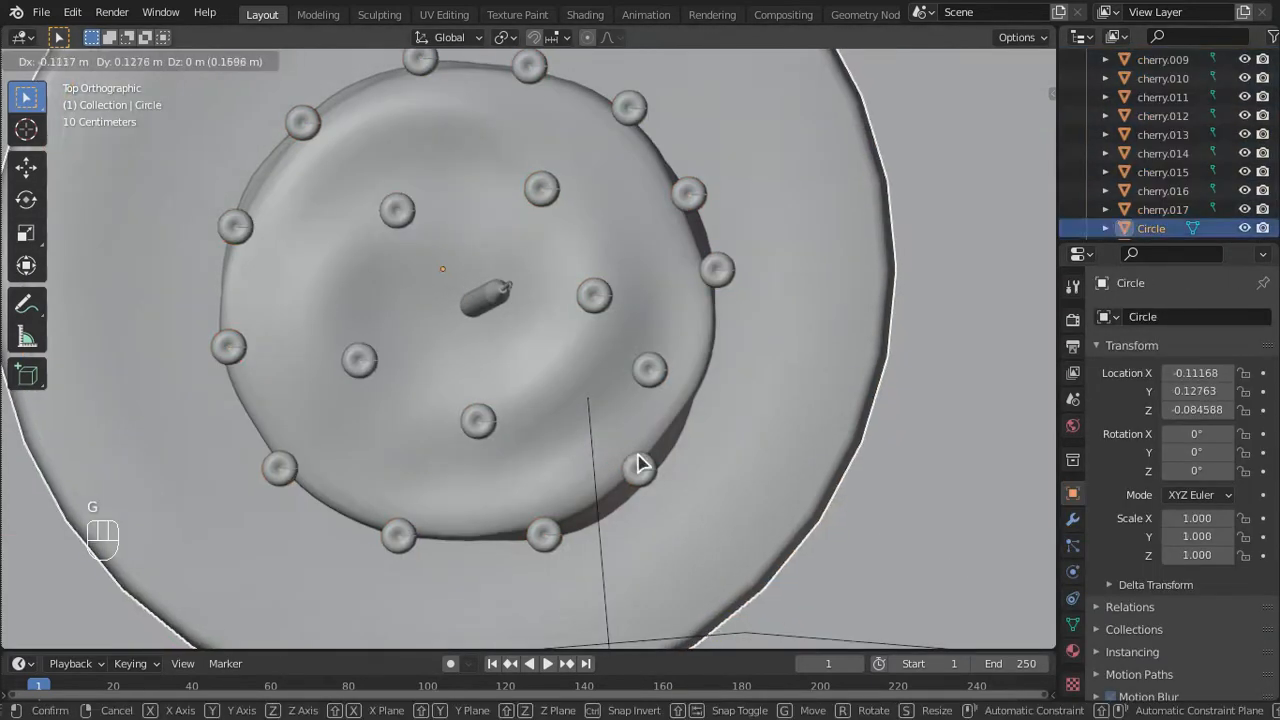
{"action": "right_click", "coordinate": [638, 460]}
{"action": "left_click", "coordinate": [639, 468]}
{"action": "key", "text": "g"}
{"action": "left_click", "coordinate": [600, 444]}
{"action": "left_click", "coordinate": [544, 537]}
{"action": "key", "text": "g"}
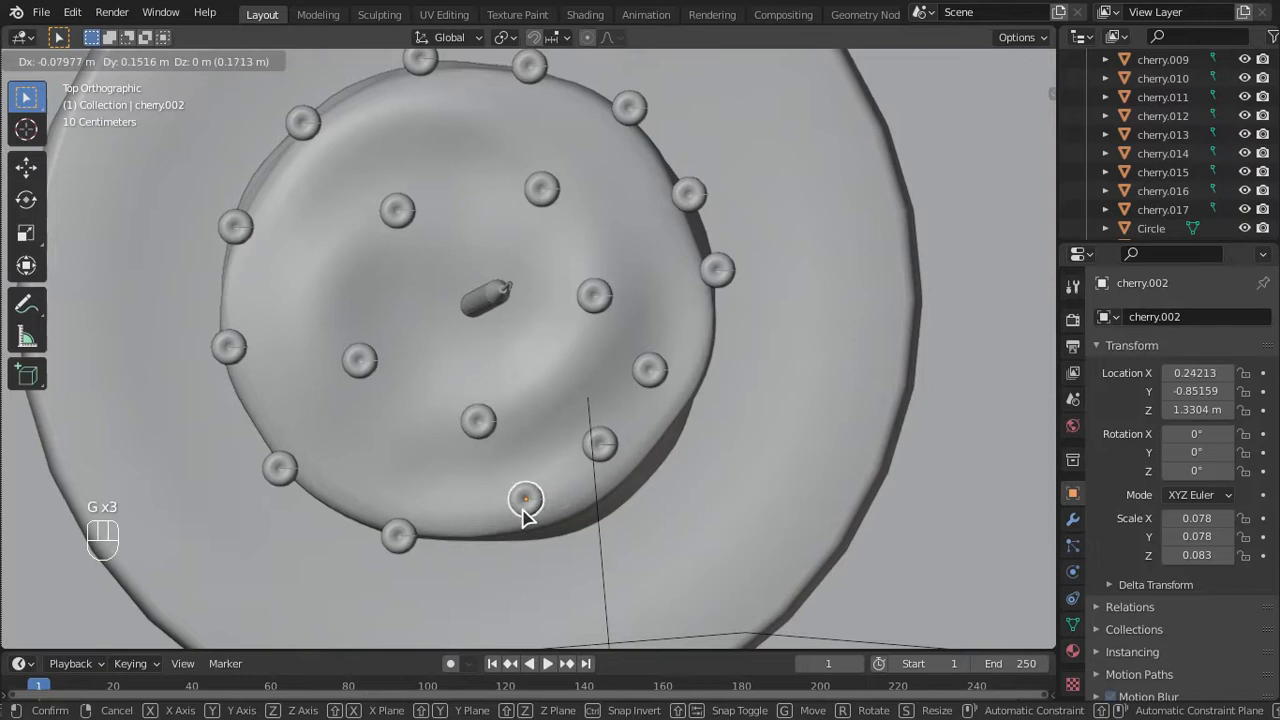
{"action": "left_click", "coordinate": [524, 508]}
- Bring the next front cherry inward and fine-tune the positions of the two neighbouring front cherries
{"action": "left_click", "coordinate": [478, 422]}
{"action": "left_click", "coordinate": [417, 488]}
{"action": "left_click", "coordinate": [525, 500]}
{"action": "key", "text": "g"}
{"action": "left_click", "coordinate": [516, 487]}
{"action": "left_click", "coordinate": [601, 445]}
{"action": "key", "text": "g"}
{"action": "left_click", "coordinate": [599, 441]}
- Move the remaining overhanging rim cherries inward to complete an evenly spaced ring on the icing
{"action": "left_click", "coordinate": [717, 272]}
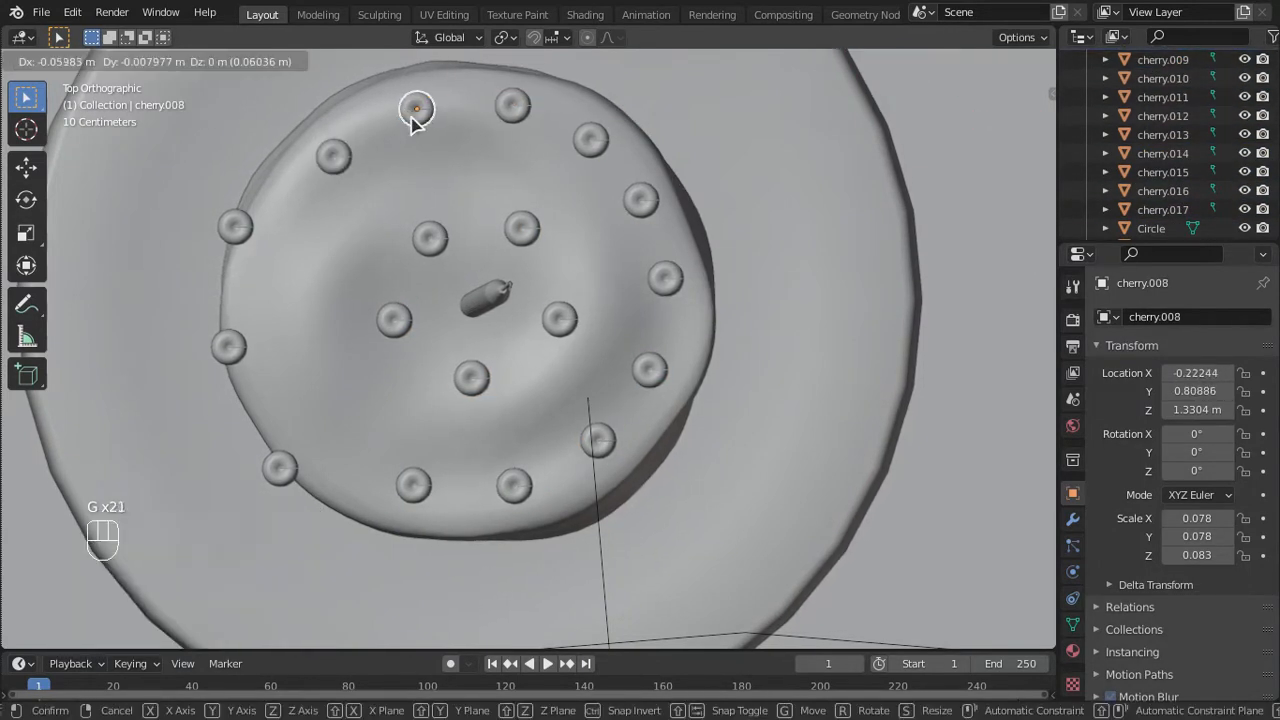
{"action": "left_click", "coordinate": [414, 109]}
{"action": "left_click", "coordinate": [255, 231]}
{"action": "key", "text": "g"}
{"action": "left_click", "coordinate": [329, 437]}
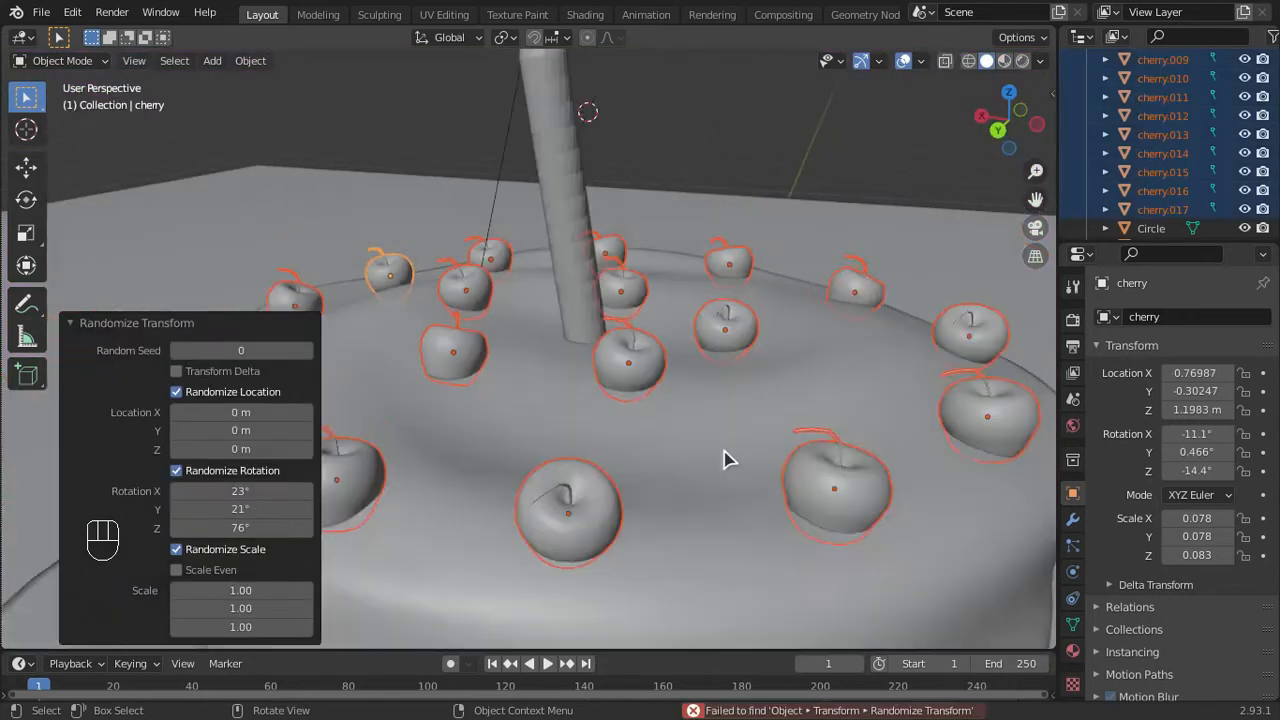
{"action": "mouse_move", "coordinate": [723, 457]}
{"action": "middle_mouse_down"}
{"action": "mouse_move", "coordinate": [894, 471]}
{"action": "mouse_move", "coordinate": [963, 431]}
{"action": "mouse_move", "coordinate": [1049, 457]}
{"action": "mouse_move", "coordinate": [994, 406]}
{"action": "middle_mouse_up"}
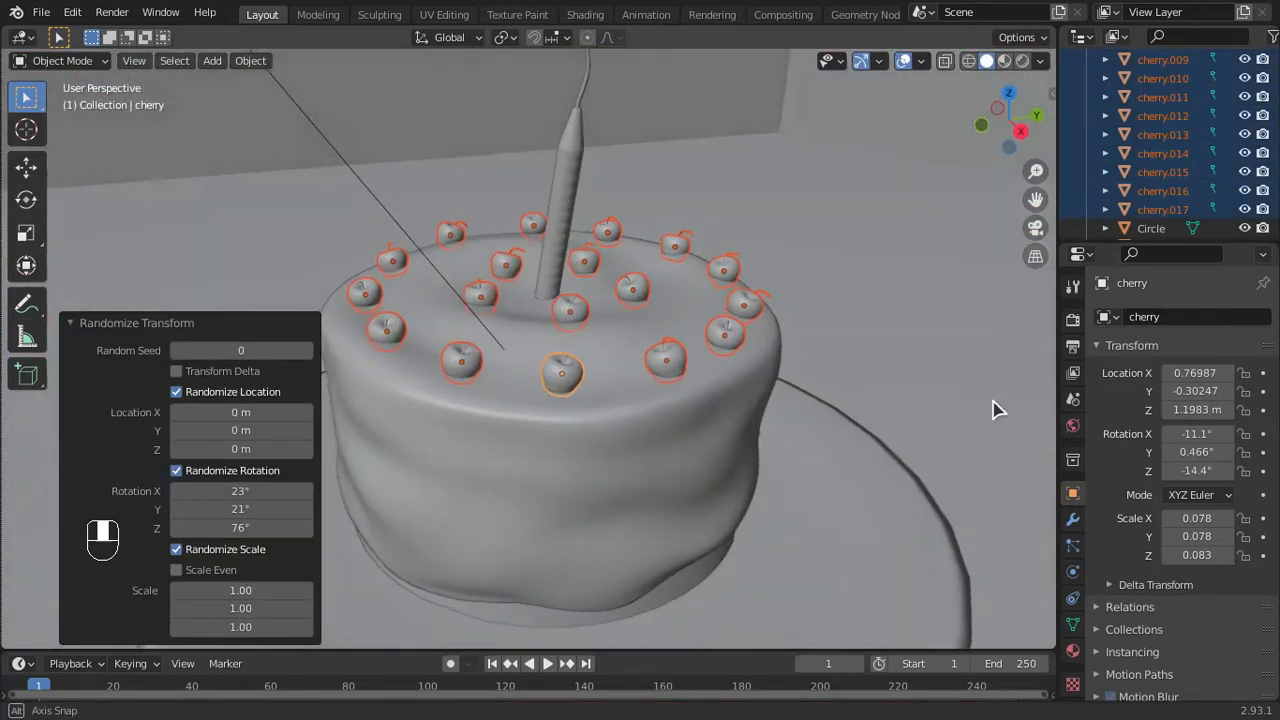
{"action": "scroll", "coordinate": [790, 403], "scroll_direction": "up", "scroll_amount": 5}
{"action": "middle_click_drag", "start_coordinate": [676, 430], "coordinate": [958, 487]}
{"action": "scroll", "coordinate": [955, 487], "scroll_direction": "down", "scroll_amount": 5}
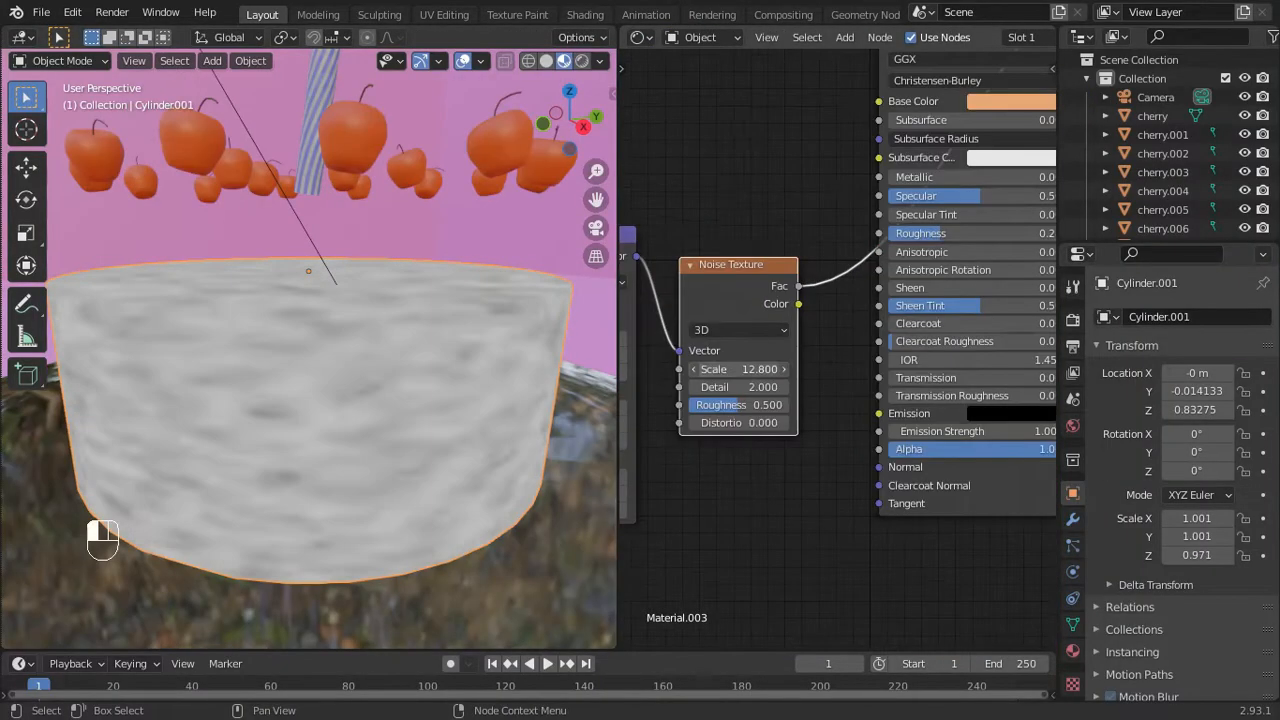
- Set the cake body's Noise Texture scale to about 30.6 and connect the Principled BSDF to the Material Output's Surface
{"action": "left_click_drag", "start_coordinate": [741, 369], "coordinate": [883, 346]}
{"action": "scroll", "coordinate": [857, 366], "scroll_direction": "down", "scroll_amount": 5}
{"action": "left_click_drag", "start_coordinate": [865, 260], "coordinate": [886, 471]}
{"action": "middle_click_drag", "start_coordinate": [960, 400], "coordinate": [700, 407]}
{"action": "left_click_drag", "start_coordinate": [849, 190], "coordinate": [914, 334]}
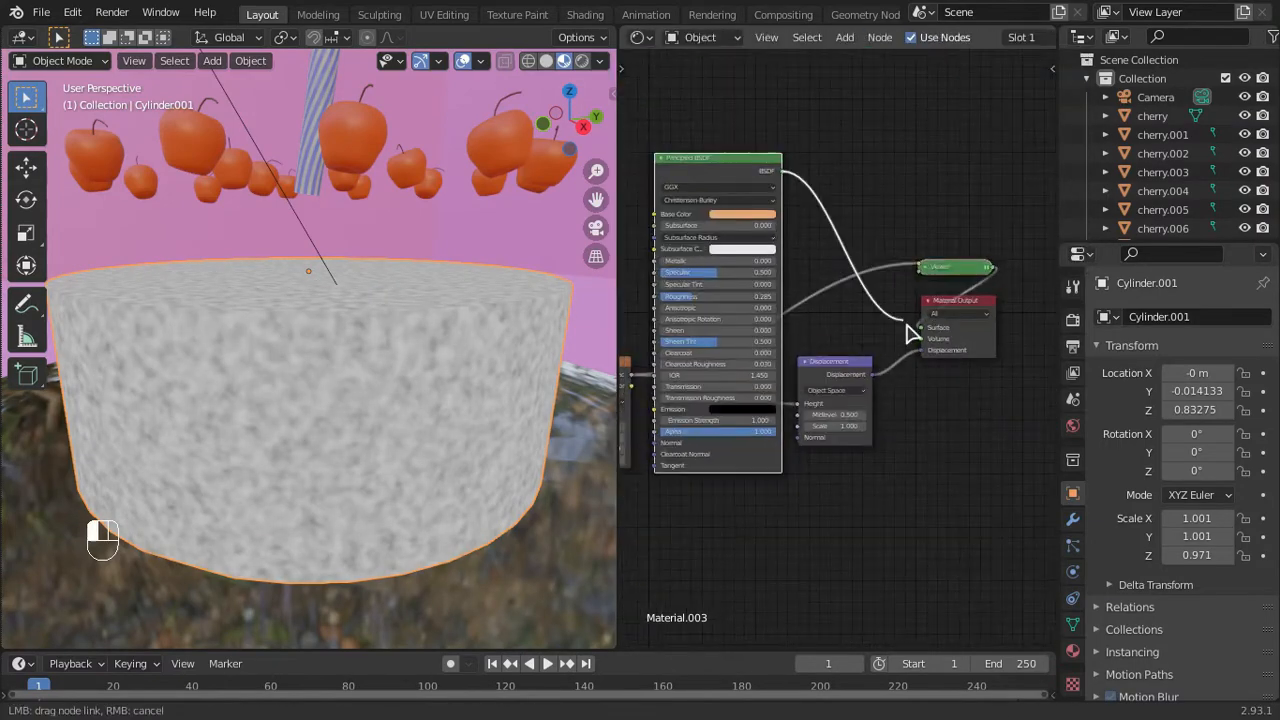
- Review the cake body's material settings, return to the render settings and switch the viewport to rendered shading
{"action": "left_click", "coordinate": [1073, 651]}
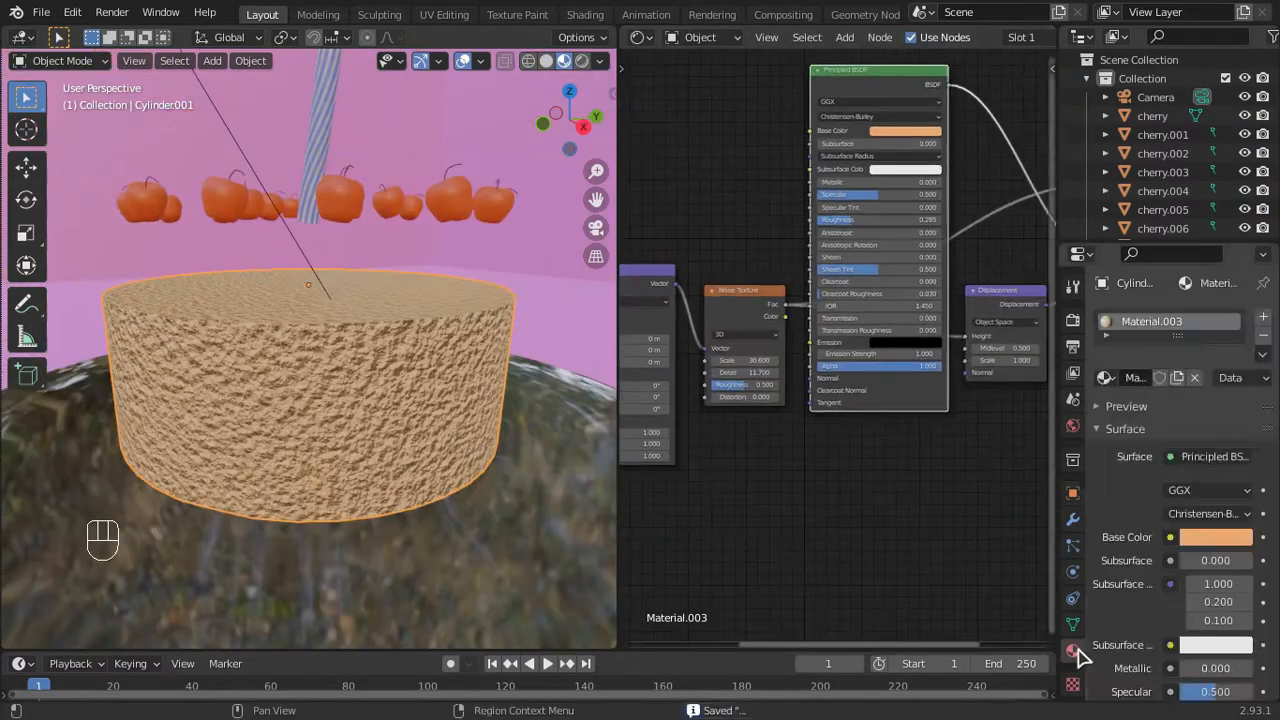
{"action": "scroll", "coordinate": [1222, 607], "scroll_direction": "down", "scroll_amount": 10}
{"action": "left_click", "coordinate": [1073, 320]}
{"action": "left_click", "coordinate": [582, 61]}
- Try a scale of 0.01 on the cake body's Displacement node and settle on 0.03
{"action": "middle_click_drag", "start_coordinate": [757, 482], "coordinate": [640, 515]}
{"action": "scroll", "coordinate": [766, 391], "scroll_direction": "up", "scroll_amount": 8}
{"action": "double_click", "coordinate": [750, 446]}
{"action": "type", "text": "0.01"}
{"action": "scroll", "coordinate": [294, 430], "scroll_direction": "up", "scroll_amount": 3}
{"action": "scroll", "coordinate": [294, 436], "scroll_direction": "down", "scroll_amount": 5}
{"action": "double_click", "coordinate": [750, 446]}
{"action": "type", "text": "0.03"}
{"action": "key", "text": "Return"}
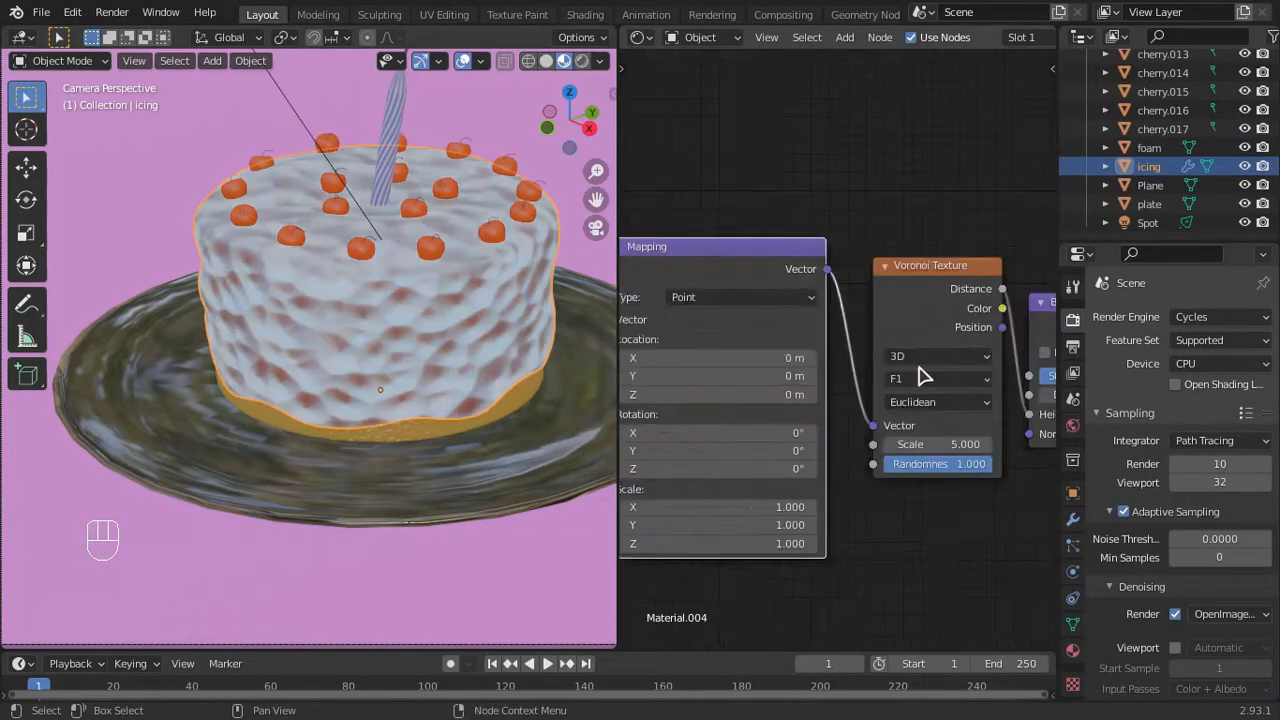
- Add a node between the texture and the Bump node's height input in the icing material
{"action": "left_click", "coordinate": [845, 37]}
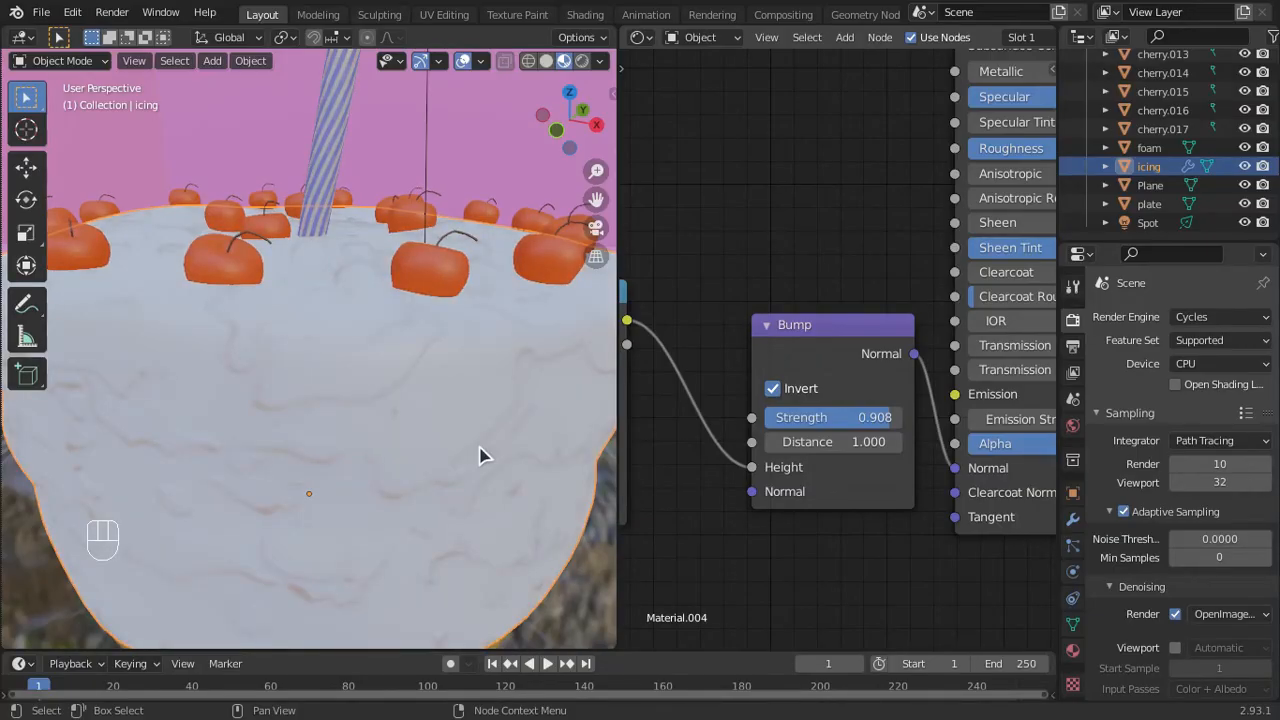
- Render the scene and inspect the icing and cherries up close in the render result
{"action": "key", "text": "F12"}
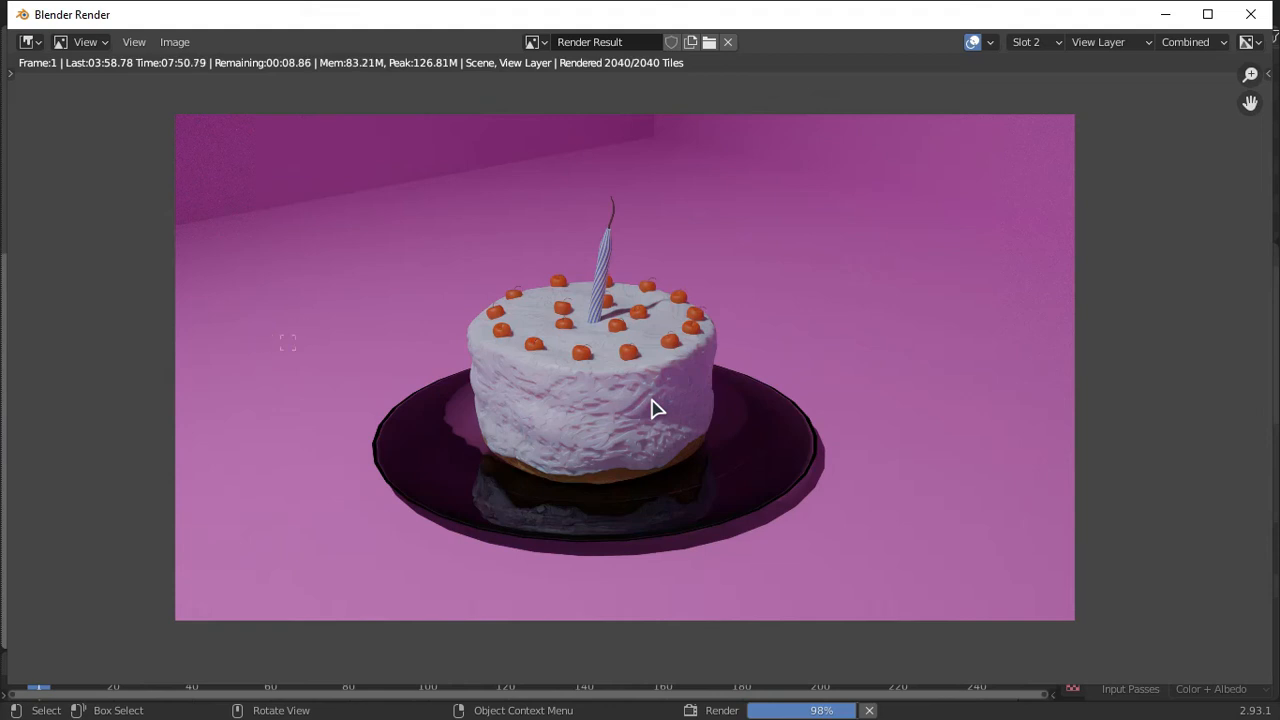
{"action": "scroll", "coordinate": [652, 408], "scroll_direction": "up", "scroll_amount": 4}
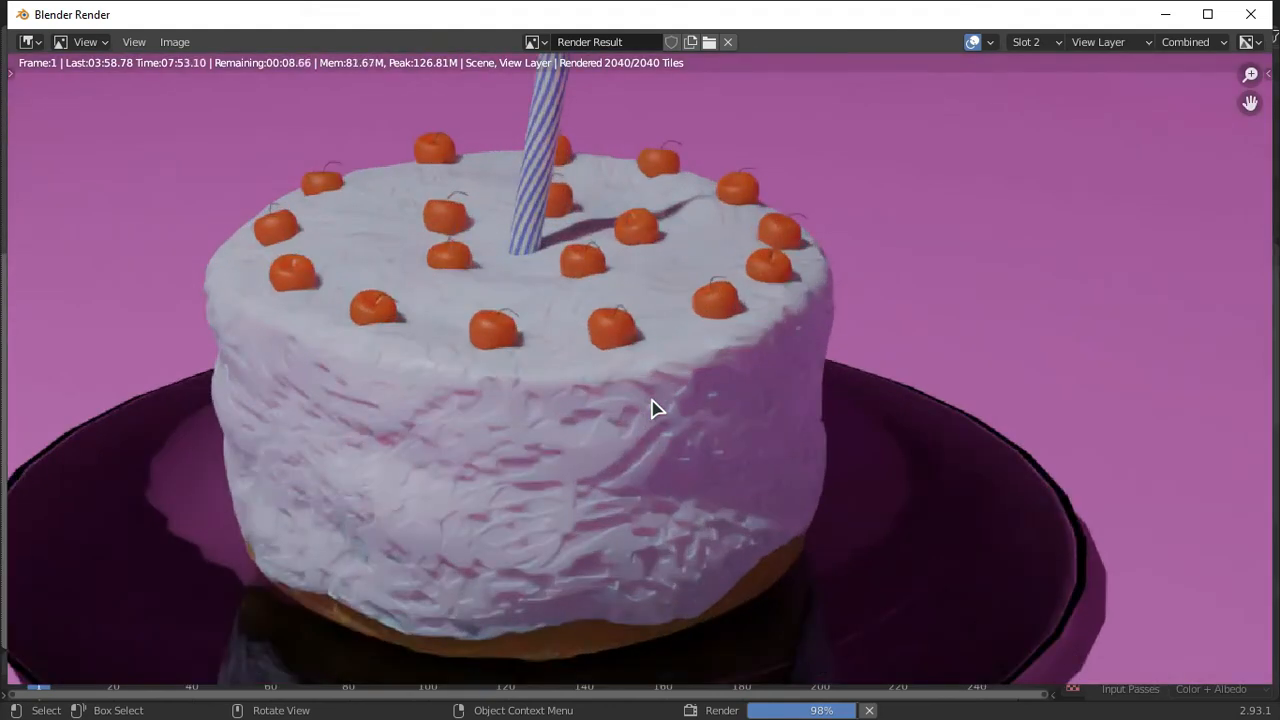
{"action": "scroll", "coordinate": [652, 408], "scroll_direction": "up", "scroll_amount": 1}
{"action": "middle_click_drag", "start_coordinate": [654, 400], "coordinate": [766, 365]}
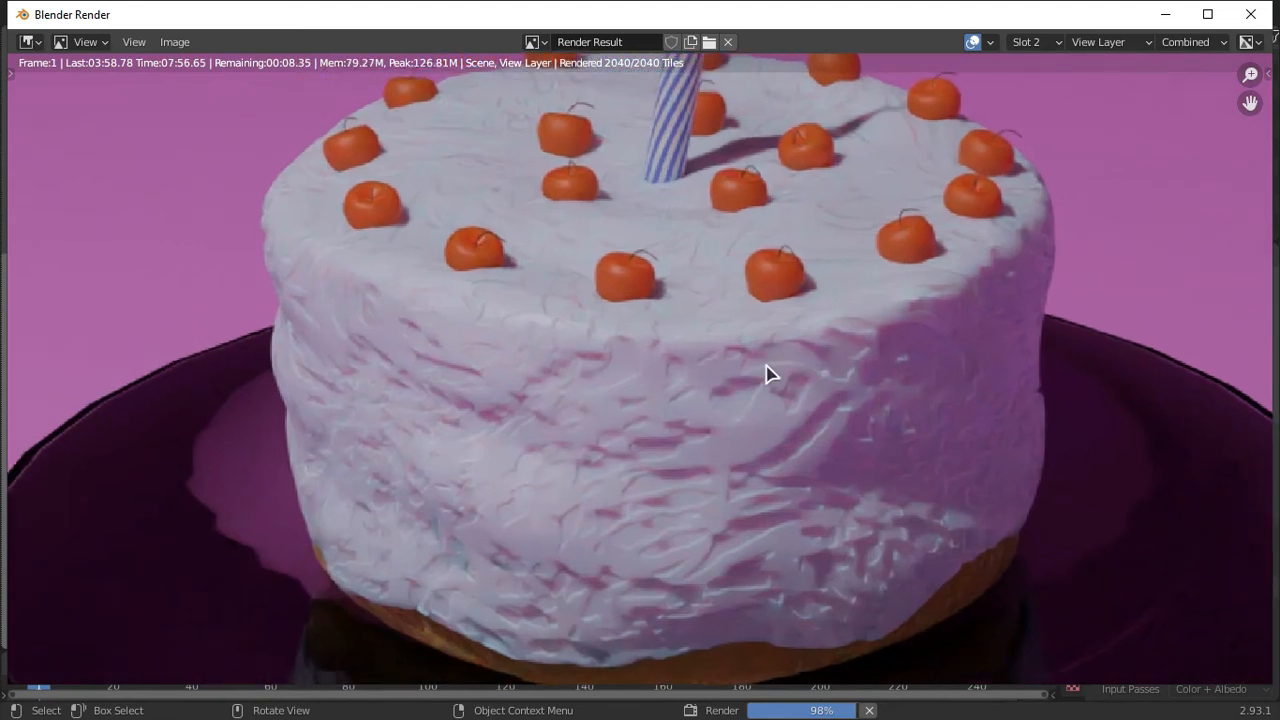
{"action": "scroll", "coordinate": [766, 374], "scroll_direction": "down", "scroll_amount": 2}
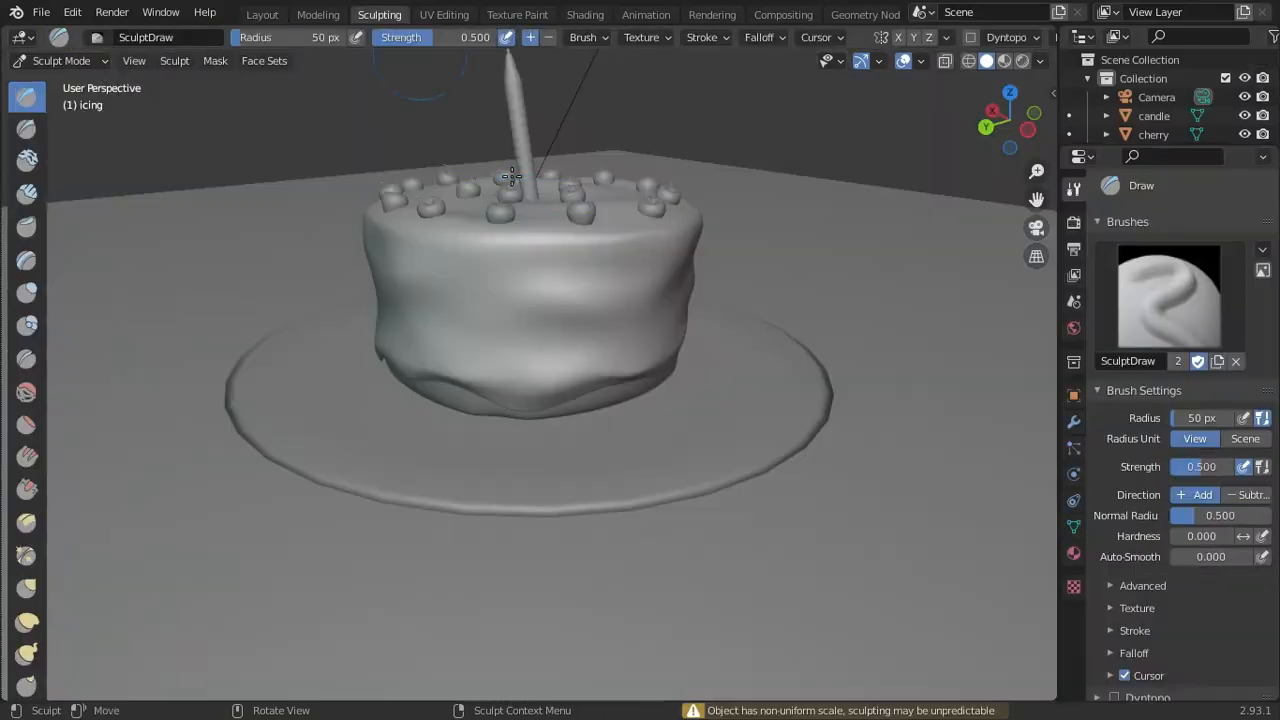
- Try sculpting the icing around the front cherry with Draw brush strokes at 50 px radius and 0.500 strength
{"action": "middle_click_drag", "start_coordinate": [569, 254], "coordinate": [539, 342]}
{"action": "scroll", "coordinate": [539, 342], "scroll_direction": "up", "scroll_amount": 6}
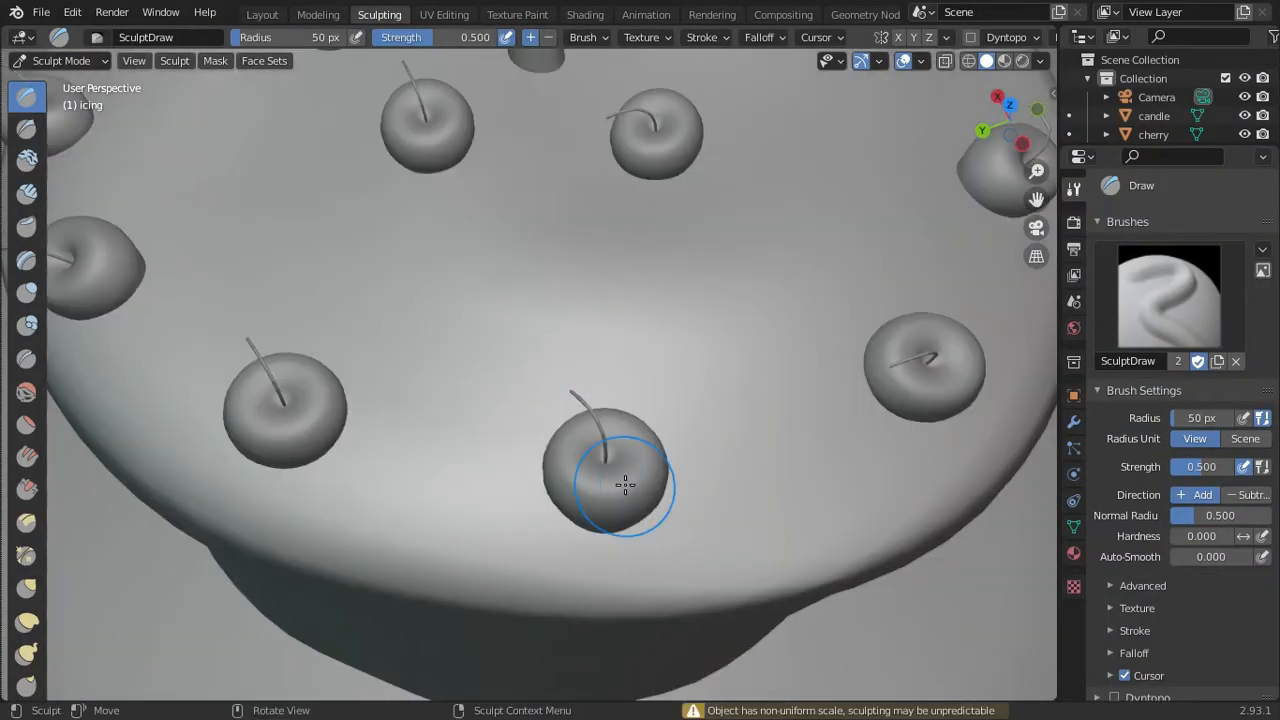
{"action": "left_click_drag", "start_coordinate": [563, 517], "coordinate": [542, 428]}
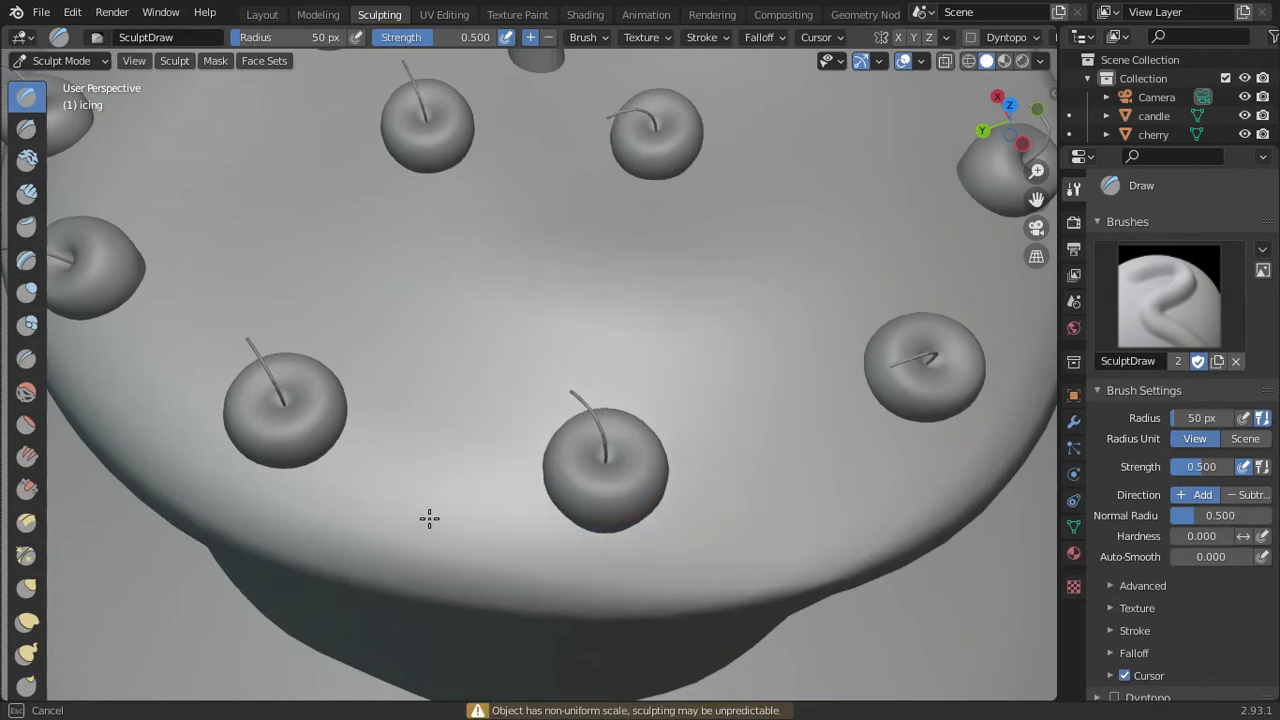
{"action": "left_click_drag", "start_coordinate": [429, 517], "coordinate": [591, 466]}
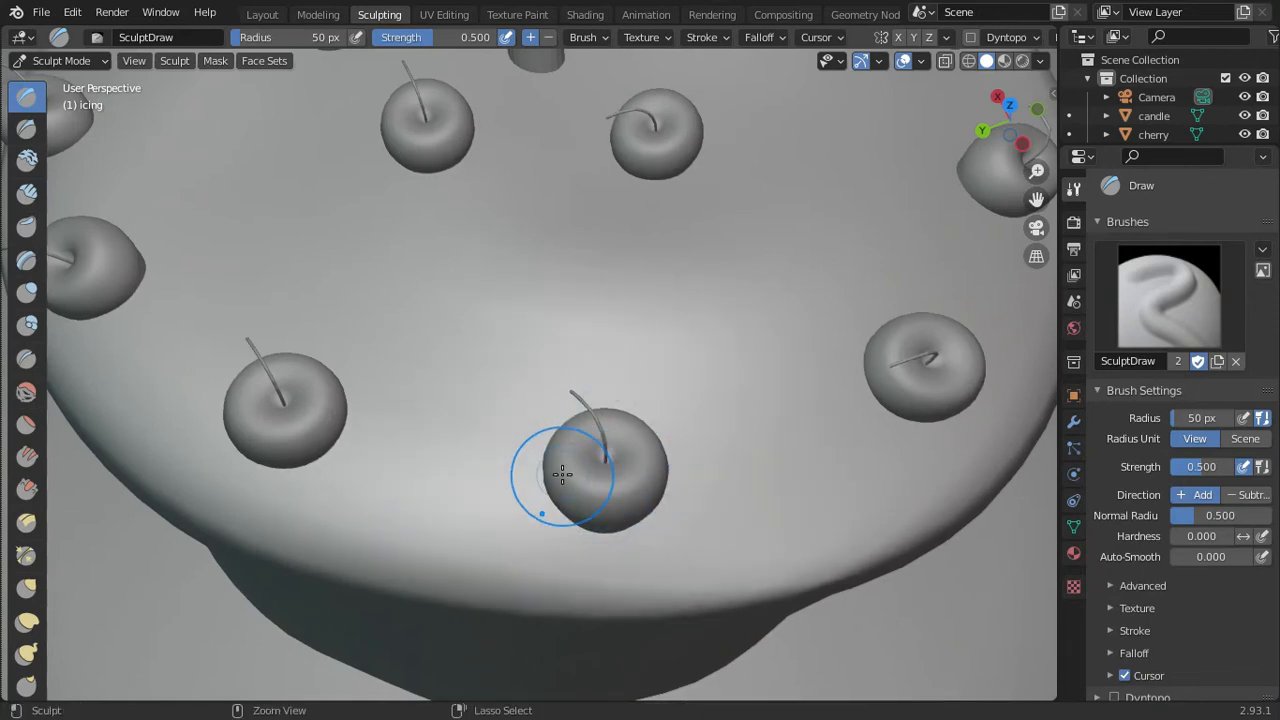
- Enable Dyntopo for sculpting the icing, accepting the vertex data and modifier warning, and open the Remesh options
{"action": "key", "text": "n"}
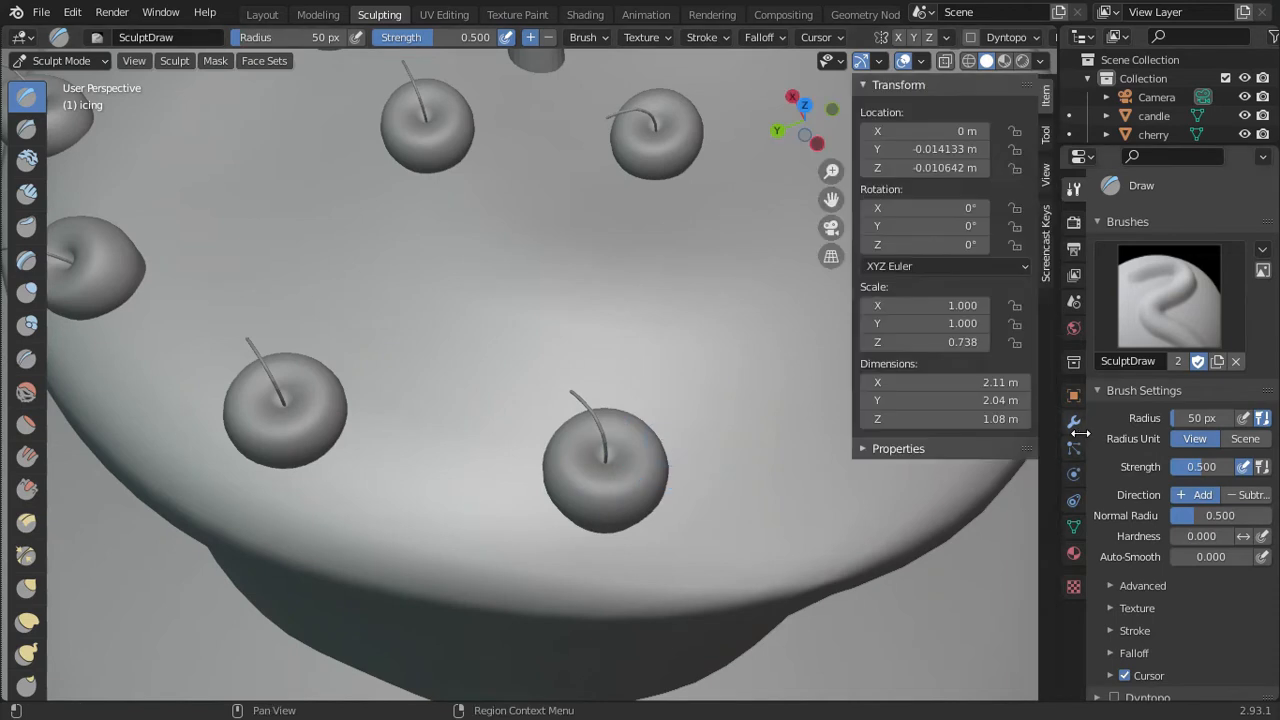
{"action": "left_click", "coordinate": [1047, 140]}
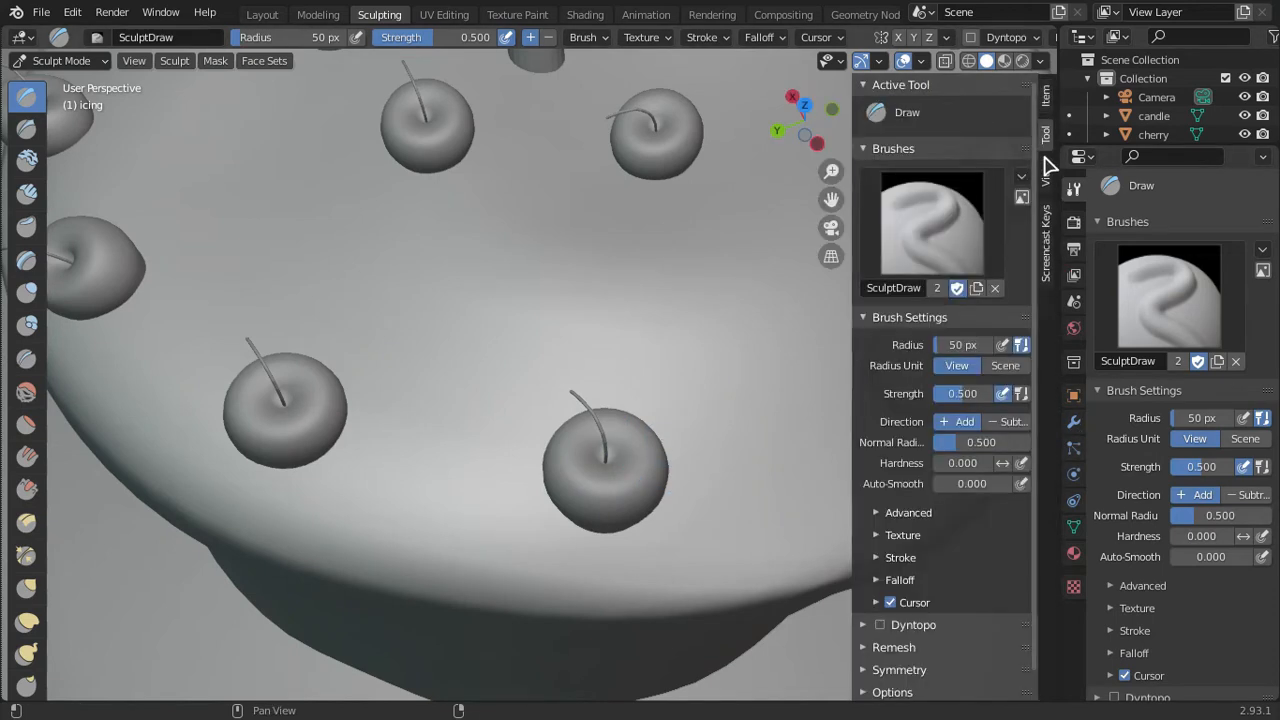
{"action": "left_click", "coordinate": [880, 625]}
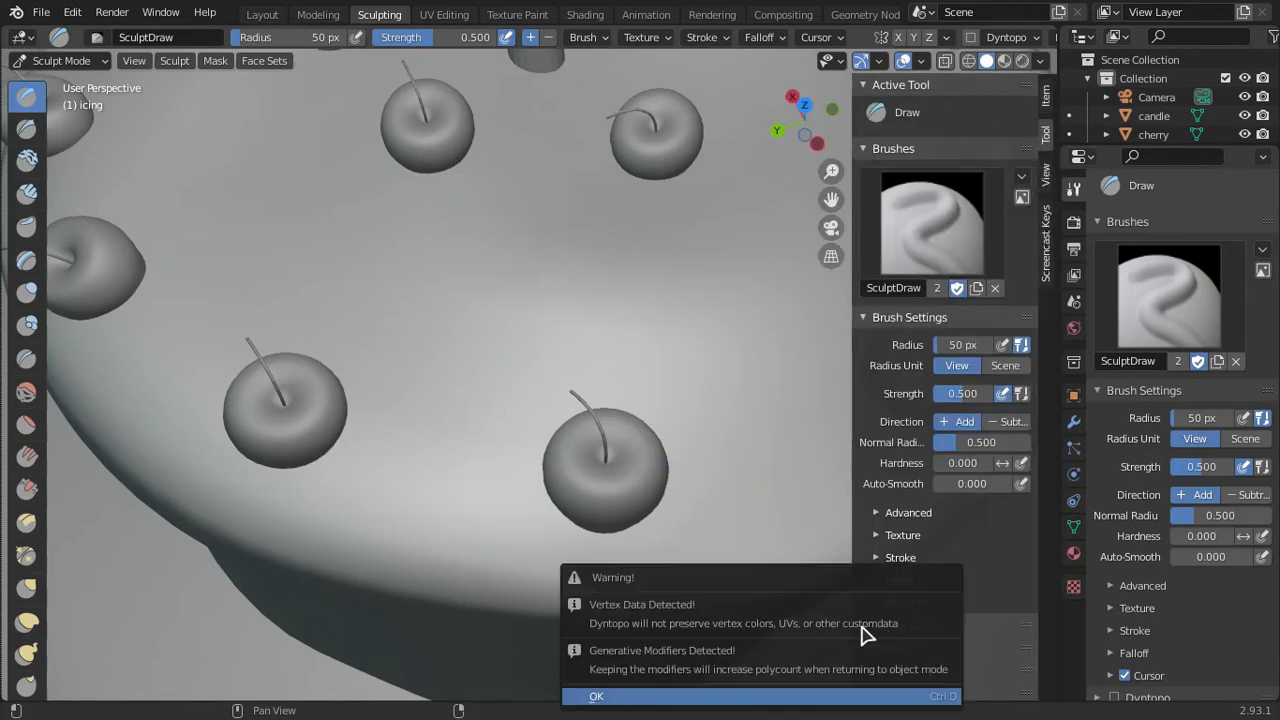
{"action": "left_click", "coordinate": [804, 697]}
{"action": "left_click", "coordinate": [872, 649]}
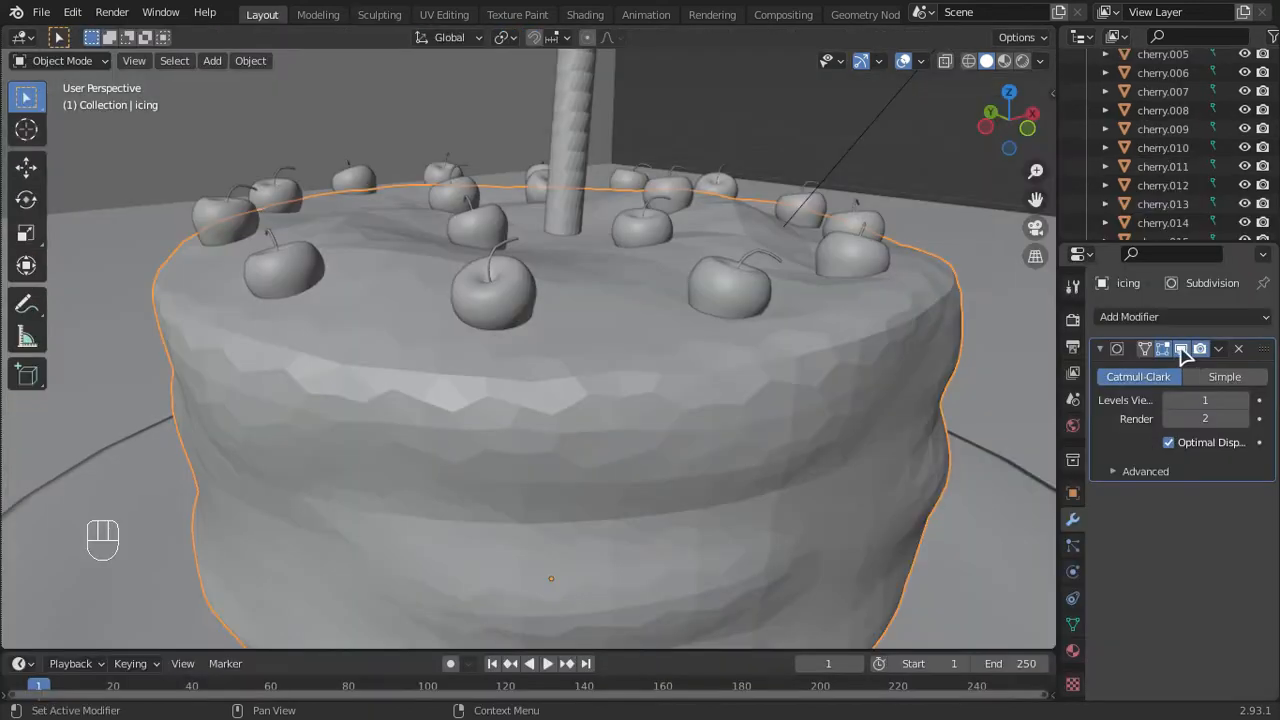
- Turn off the viewport display of the icing's Subdivision modifier and check the cake top
{"action": "left_click", "coordinate": [1181, 350]}
{"action": "middle_click_drag", "start_coordinate": [950, 365], "coordinate": [649, 491]}
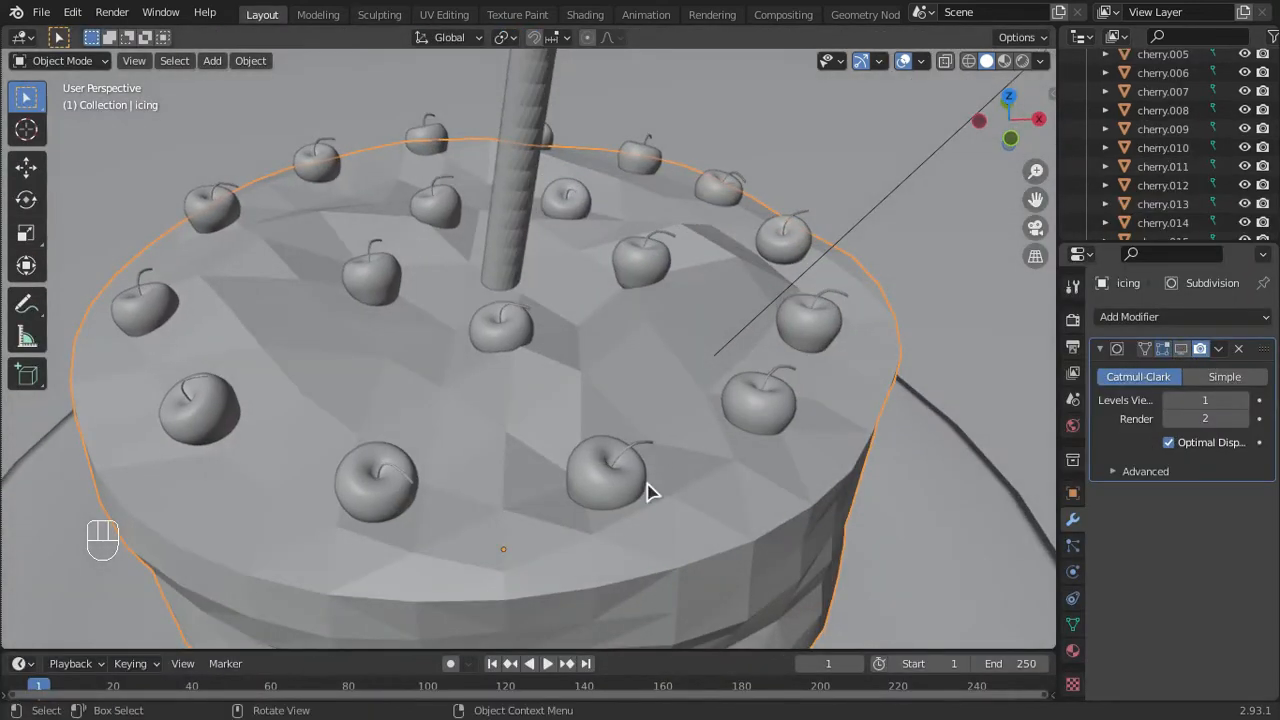
- Examine the faceted icing from the front in the Sculpting workspace with Dyntopo enabled
{"action": "left_click", "coordinate": [379, 14]}
{"action": "scroll", "coordinate": [455, 346], "scroll_direction": "up", "scroll_amount": 3}
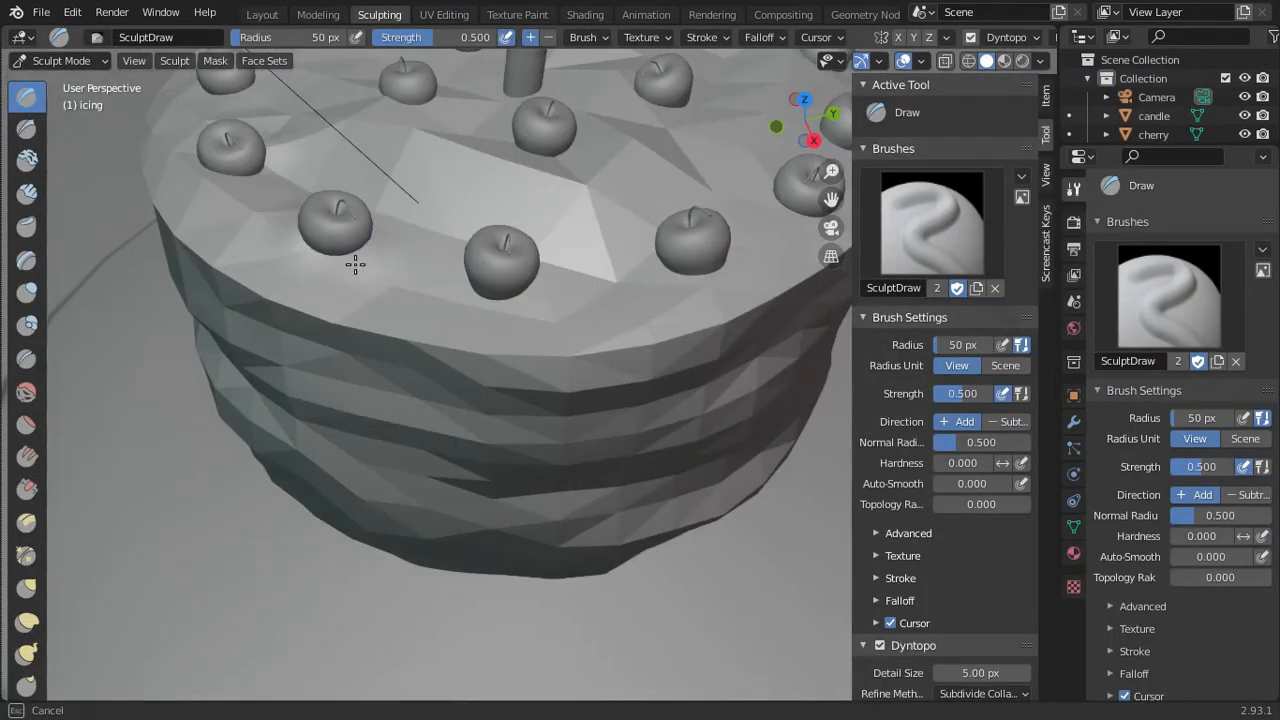
{"action": "middle_click_drag", "start_coordinate": [468, 294], "coordinate": [572, 121]}
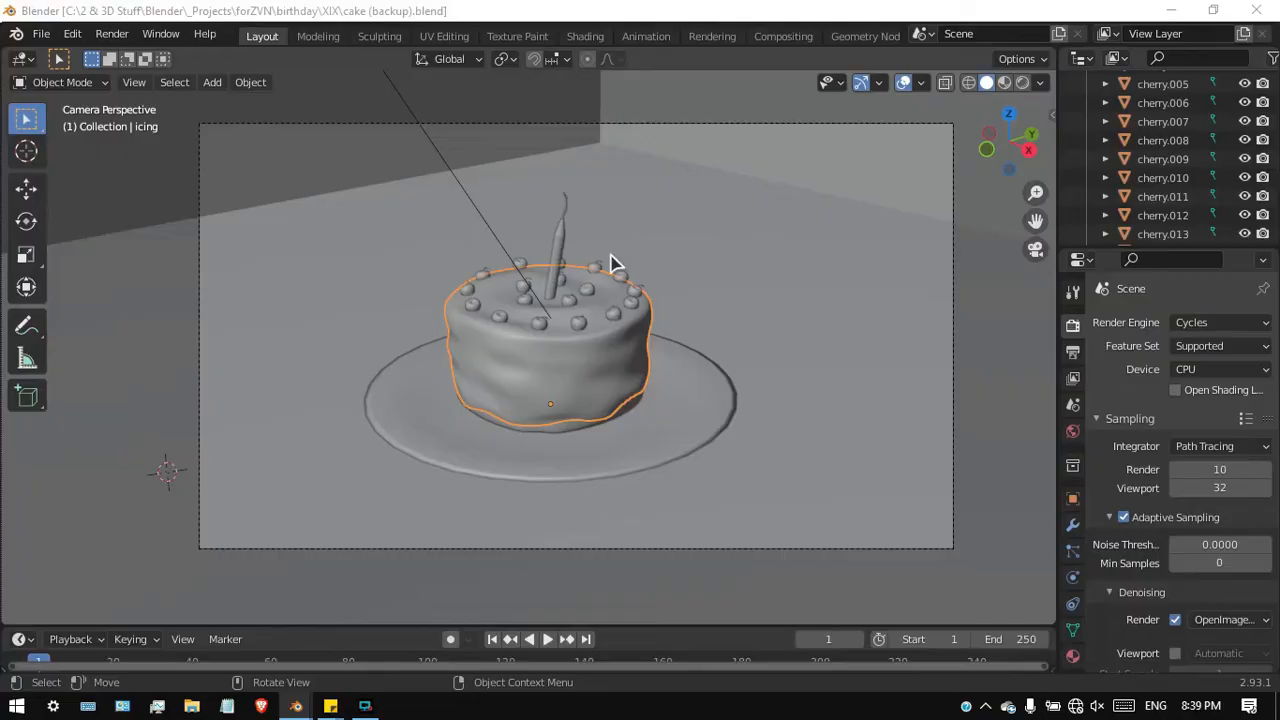
- Inspect the icing and cherries up close in the backup file with Solid viewport shading
{"action": "scroll", "coordinate": [610, 316], "scroll_direction": "up", "scroll_amount": 5}
{"action": "middle_click_drag", "start_coordinate": [635, 286], "coordinate": [583, 317]}
{"action": "scroll", "coordinate": [583, 317], "scroll_direction": "up", "scroll_amount": 6}
{"action": "key", "text": "z"}
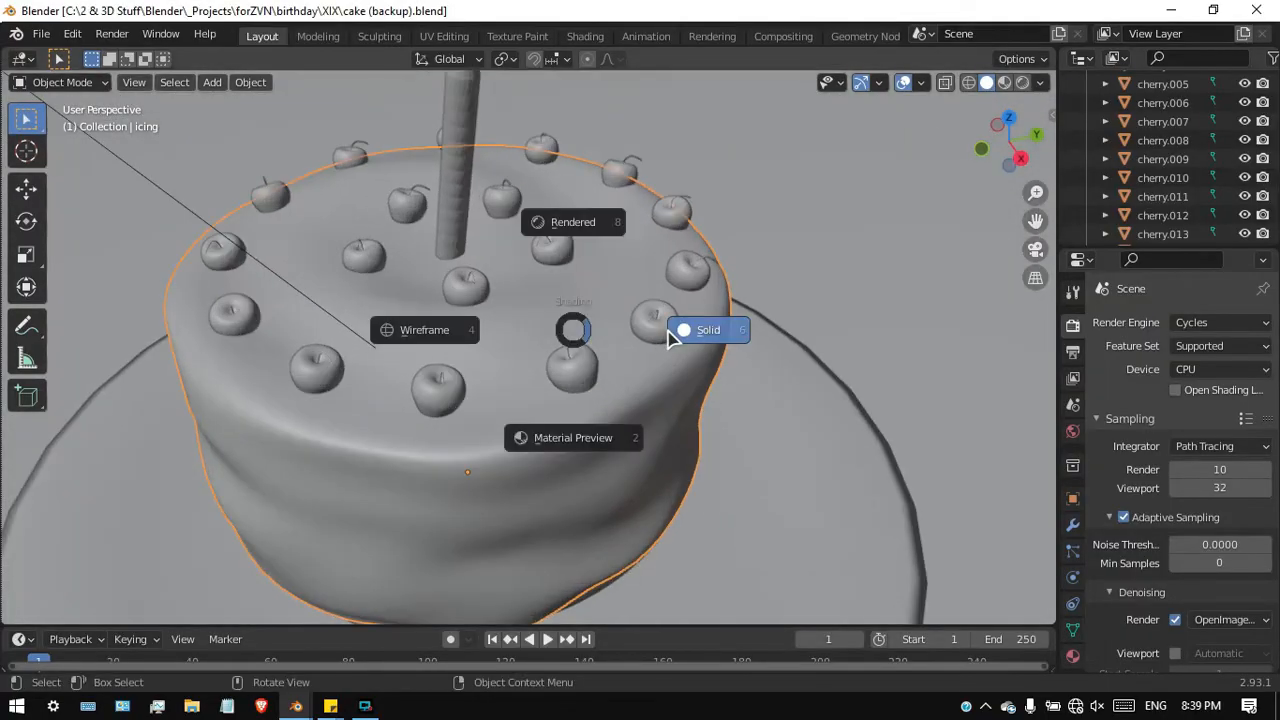
{"action": "left_click", "coordinate": [669, 338]}
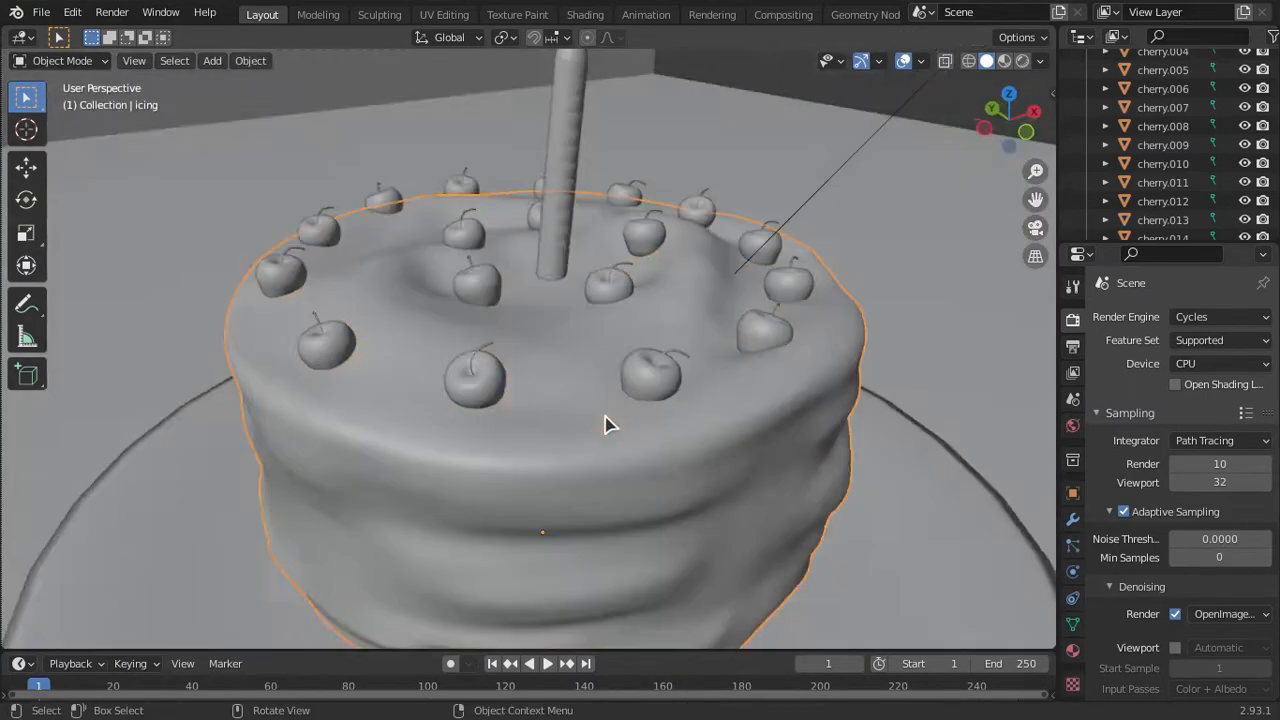
- View the icing's top up close and open its modifier settings
{"action": "scroll", "coordinate": [560, 408], "scroll_direction": "up", "scroll_amount": 2}
{"action": "middle_click_drag", "start_coordinate": [610, 425], "coordinate": [350, 255]}
{"action": "left_click", "coordinate": [1073, 519]}
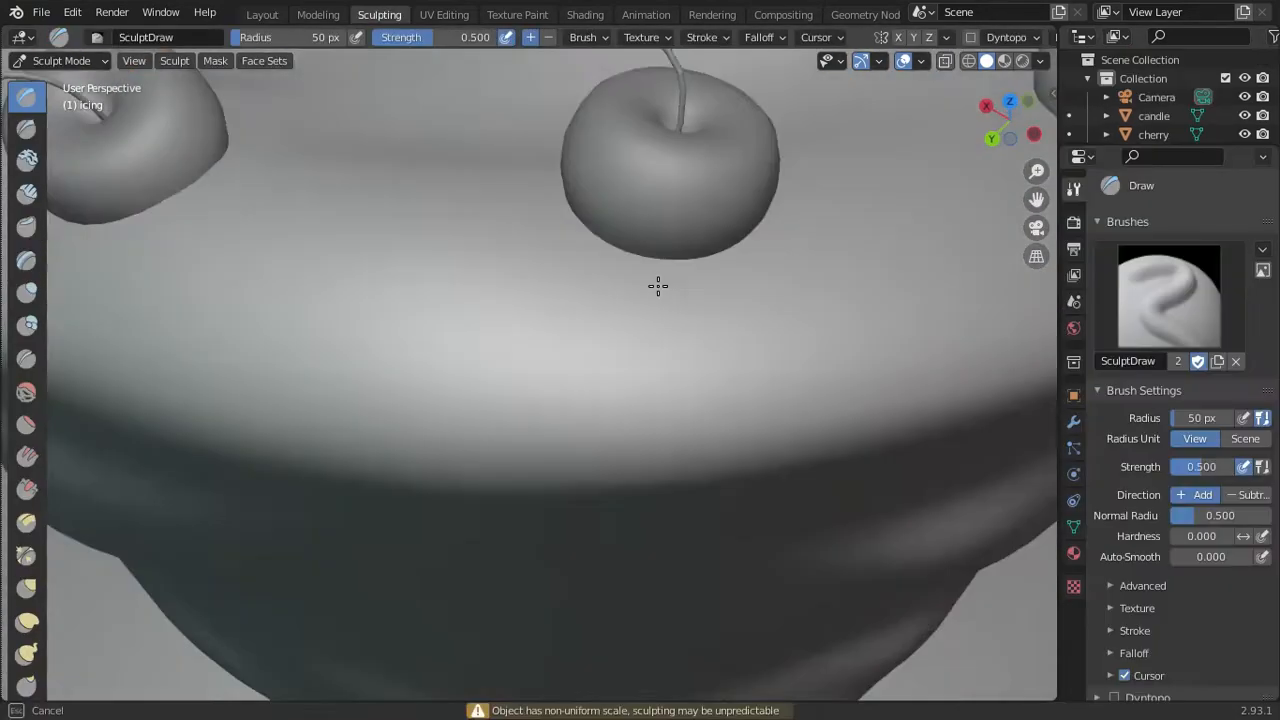
- Check the icing surface below a front cherry in Sculpt Mode and render the scene from the camera
{"action": "mouse_move", "coordinate": [657, 286]}
{"action": "middle_mouse_down"}
{"action": "mouse_move", "coordinate": [137, 194]}
{"action": "mouse_move", "coordinate": [300, 400]}
{"action": "mouse_move", "coordinate": [441, 333]}
{"action": "mouse_move", "coordinate": [430, 283]}
{"action": "mouse_move", "coordinate": [557, 180]}
{"action": "mouse_move", "coordinate": [334, 246]}
{"action": "mouse_move", "coordinate": [554, 125]}
{"action": "mouse_move", "coordinate": [549, 266]}
{"action": "mouse_move", "coordinate": [491, 180]}
{"action": "middle_mouse_up"}
{"action": "scroll", "coordinate": [430, 283], "scroll_direction": "down", "scroll_amount": 3}
{"action": "scroll", "coordinate": [430, 283], "scroll_direction": "up", "scroll_amount": 3}
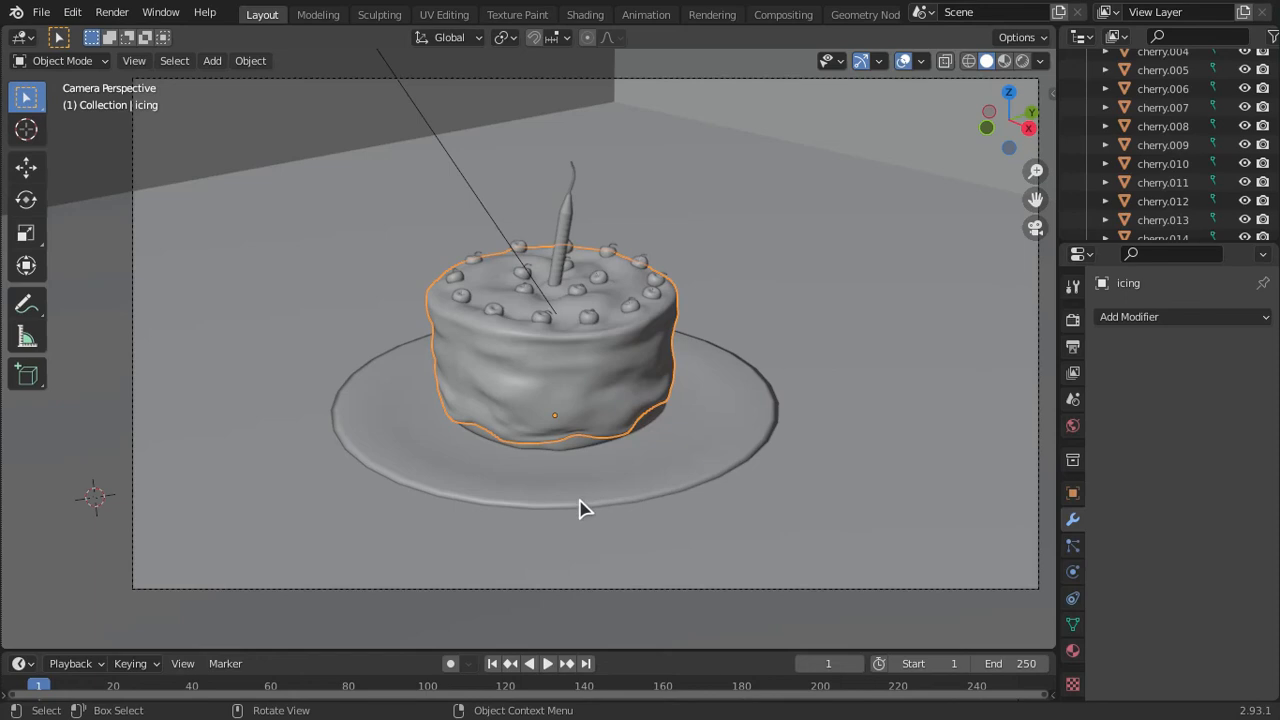
{"action": "key", "text": "F12"}
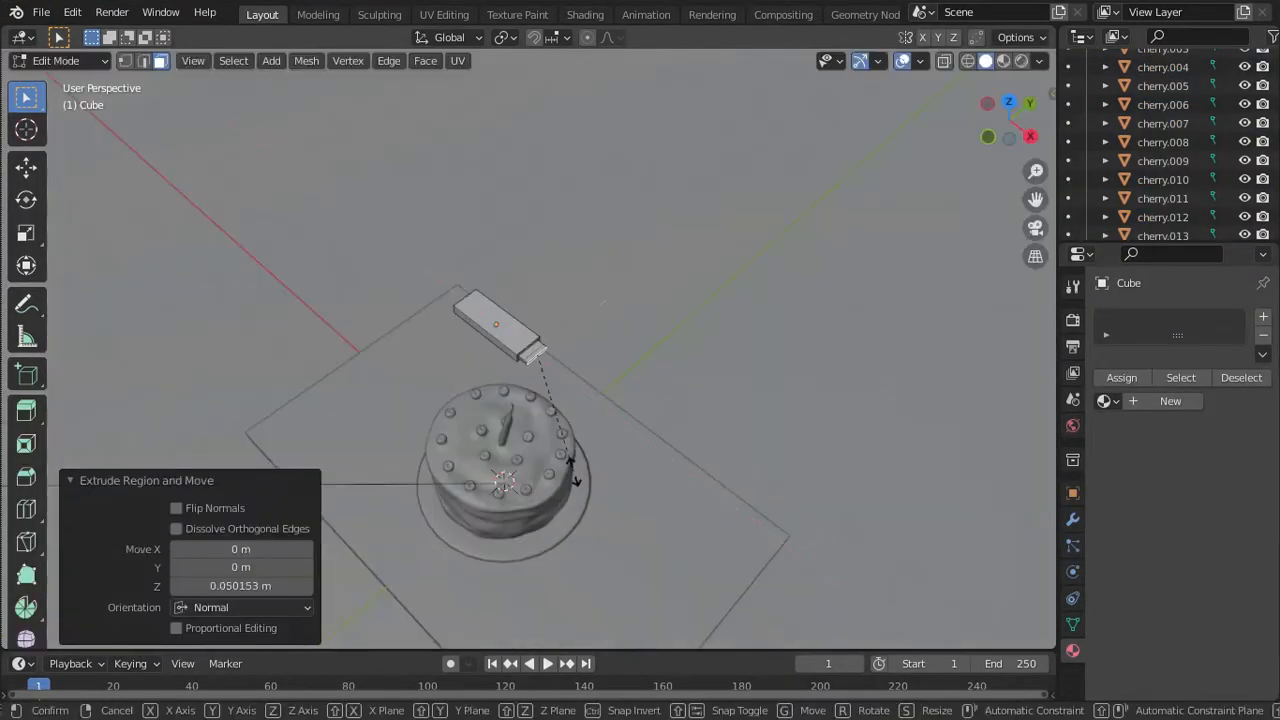
- Move the newly extruded end of the knife mesh along the Y axis
{"action": "key", "text": "g"}
{"action": "key", "text": "y"}
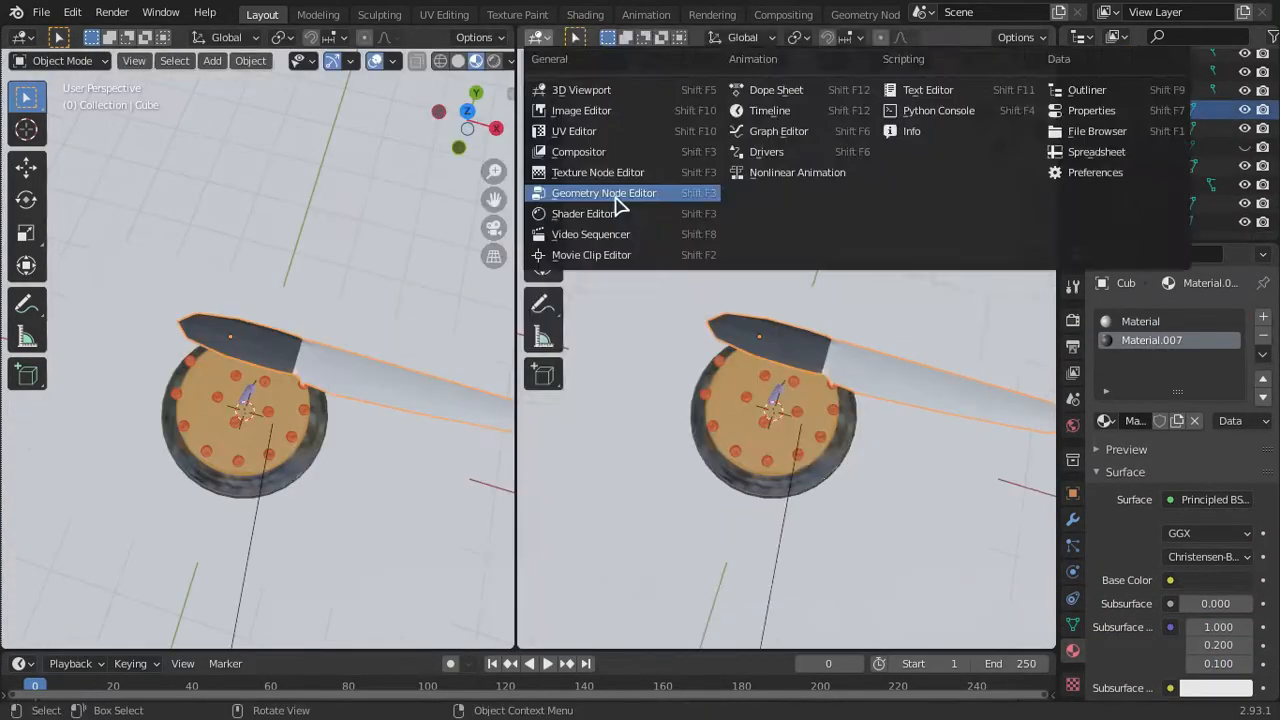
- Show the Shader Editor beside the viewport and place the Mapping node after Texture Coordinate in the cutting board's material
{"action": "left_click", "coordinate": [590, 213]}
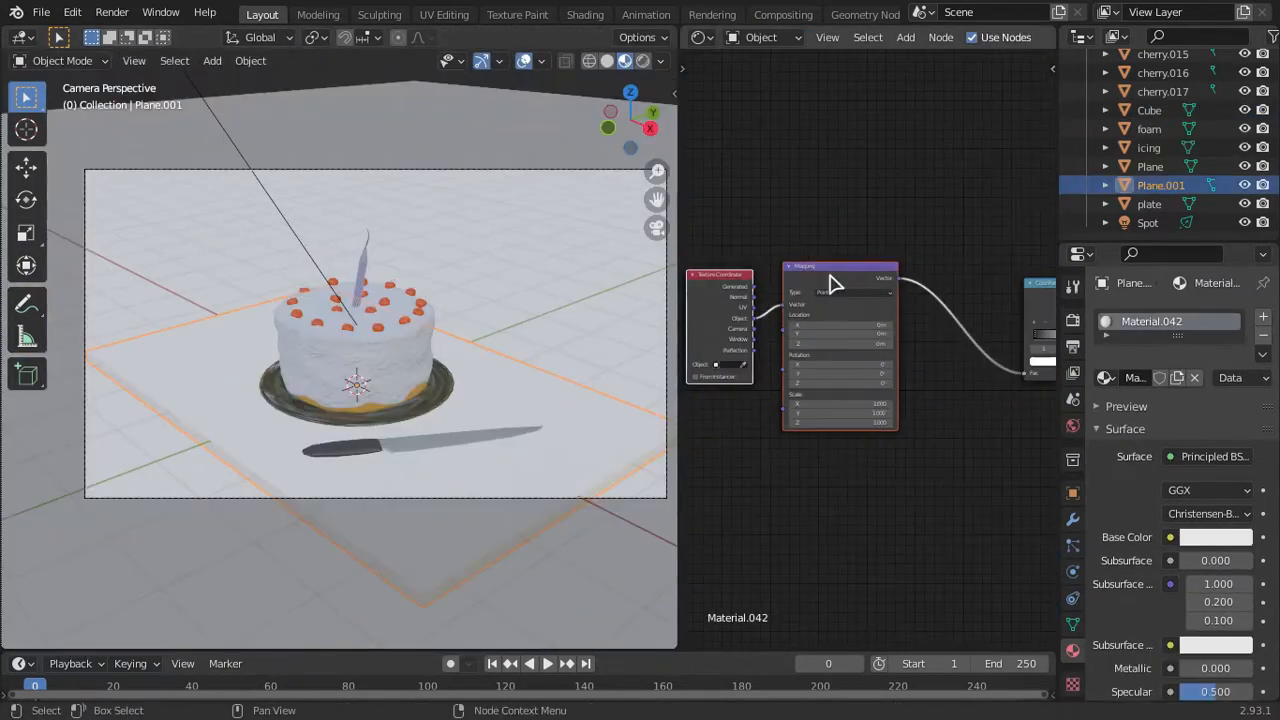
{"action": "left_click", "coordinate": [840, 285]}
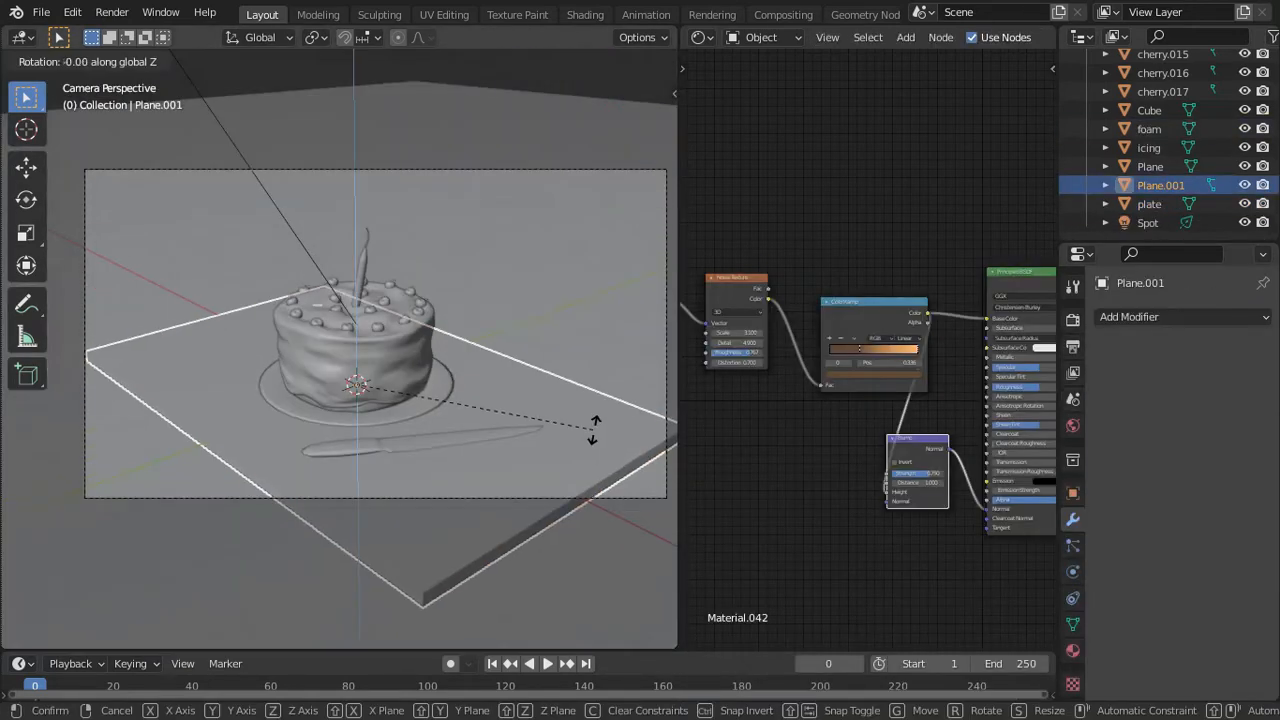
- Rotate the cutting board about the global Z axis and scale it down beneath the cake and knife
{"action": "left_click", "coordinate": [593, 428]}
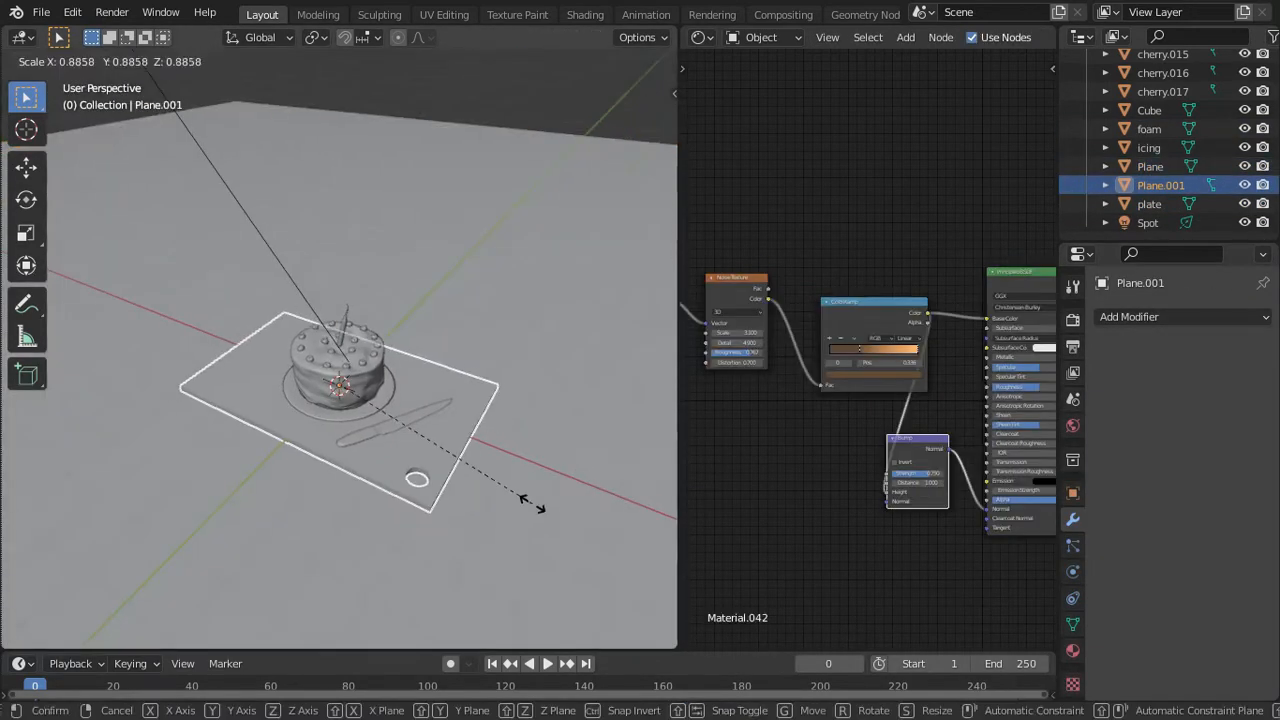
{"action": "left_click", "coordinate": [433, 412]}
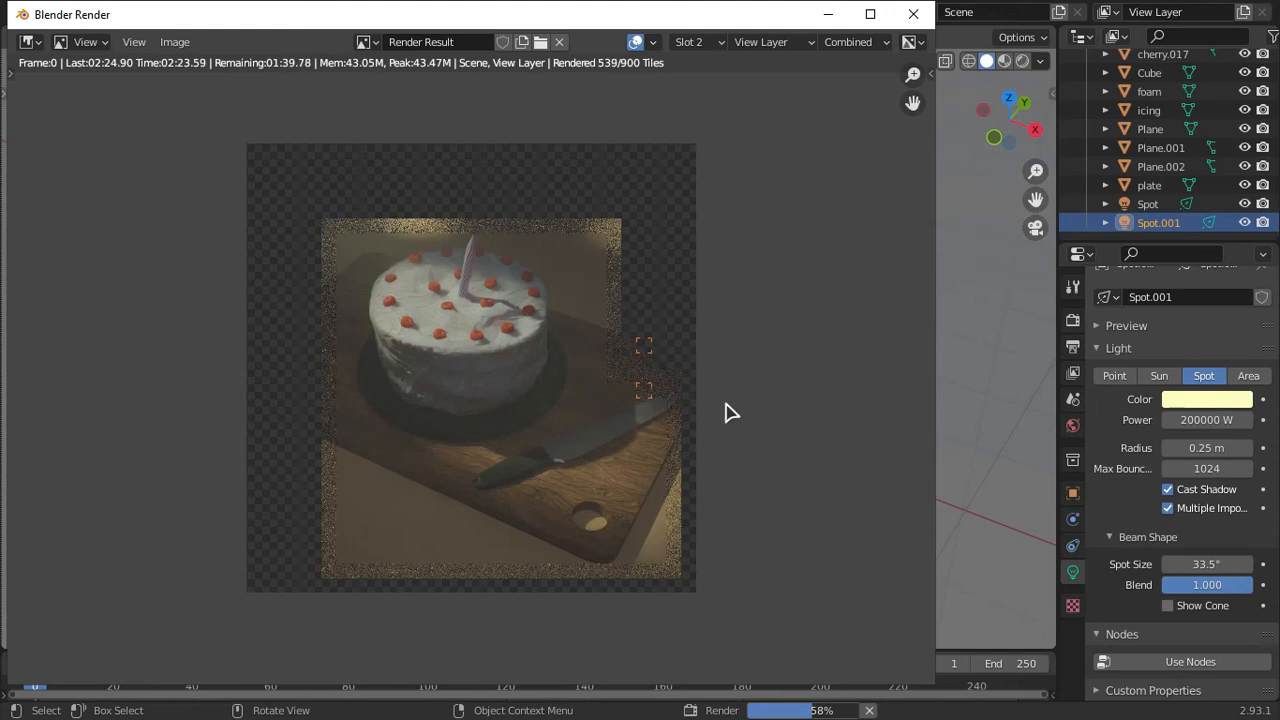
- Examine the in-progress render up close, checking the icing, cherries, candle shadow, knife and cutting board
{"action": "scroll", "coordinate": [727, 413], "scroll_direction": "up", "scroll_amount": 2}
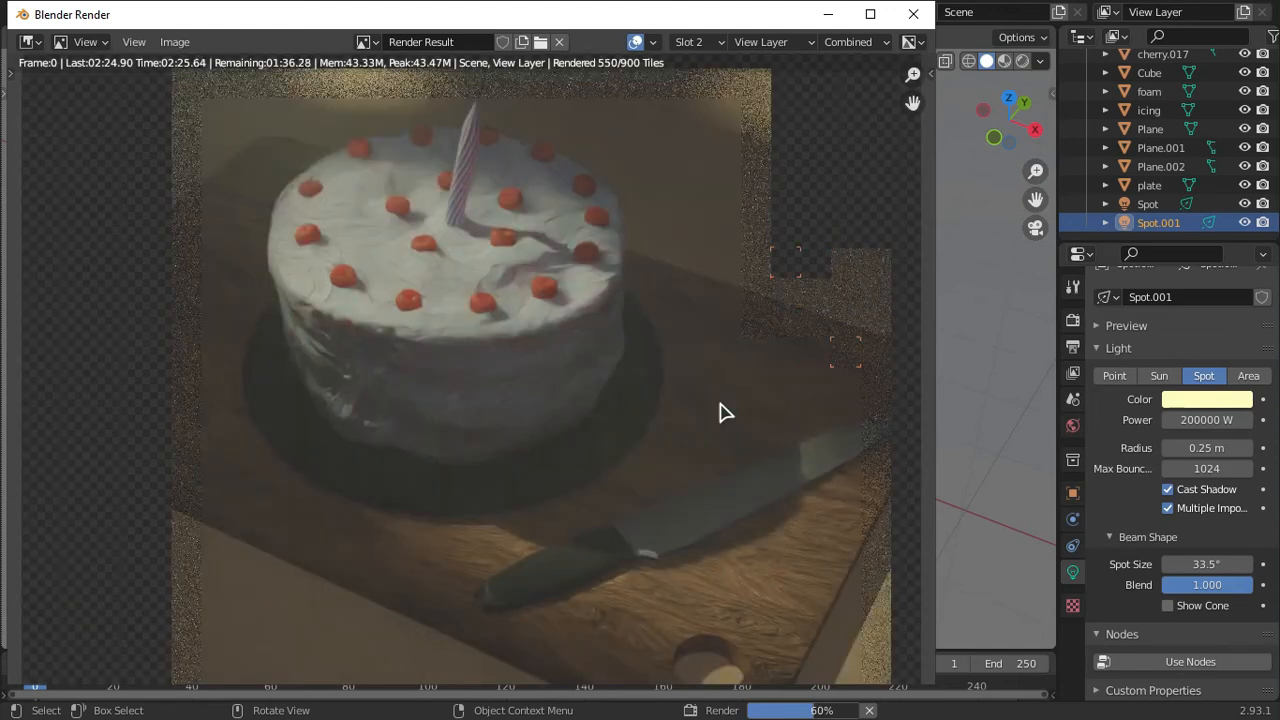
{"action": "scroll", "coordinate": [571, 443], "scroll_direction": "up", "scroll_amount": 5}
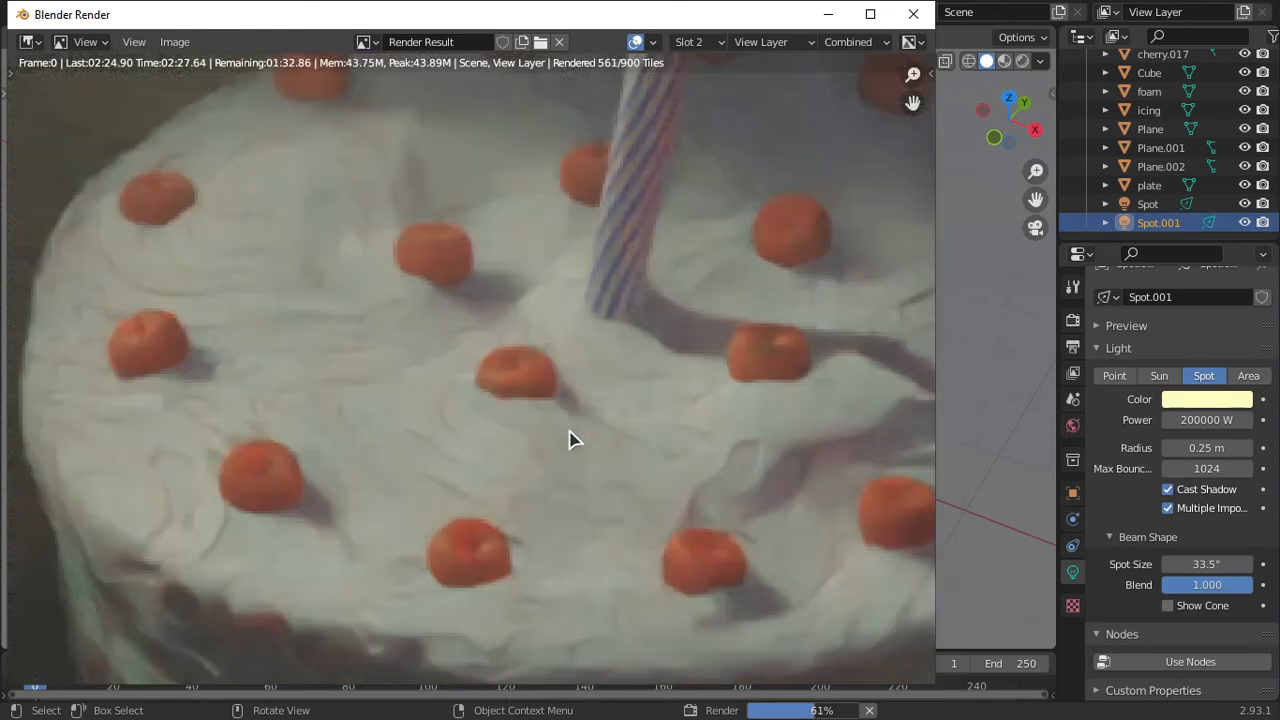
{"action": "scroll", "coordinate": [567, 438], "scroll_direction": "down", "scroll_amount": 5}
{"action": "middle_click_drag", "start_coordinate": [698, 453], "coordinate": [617, 477]}
{"action": "scroll", "coordinate": [437, 259], "scroll_direction": "up", "scroll_amount": 3}
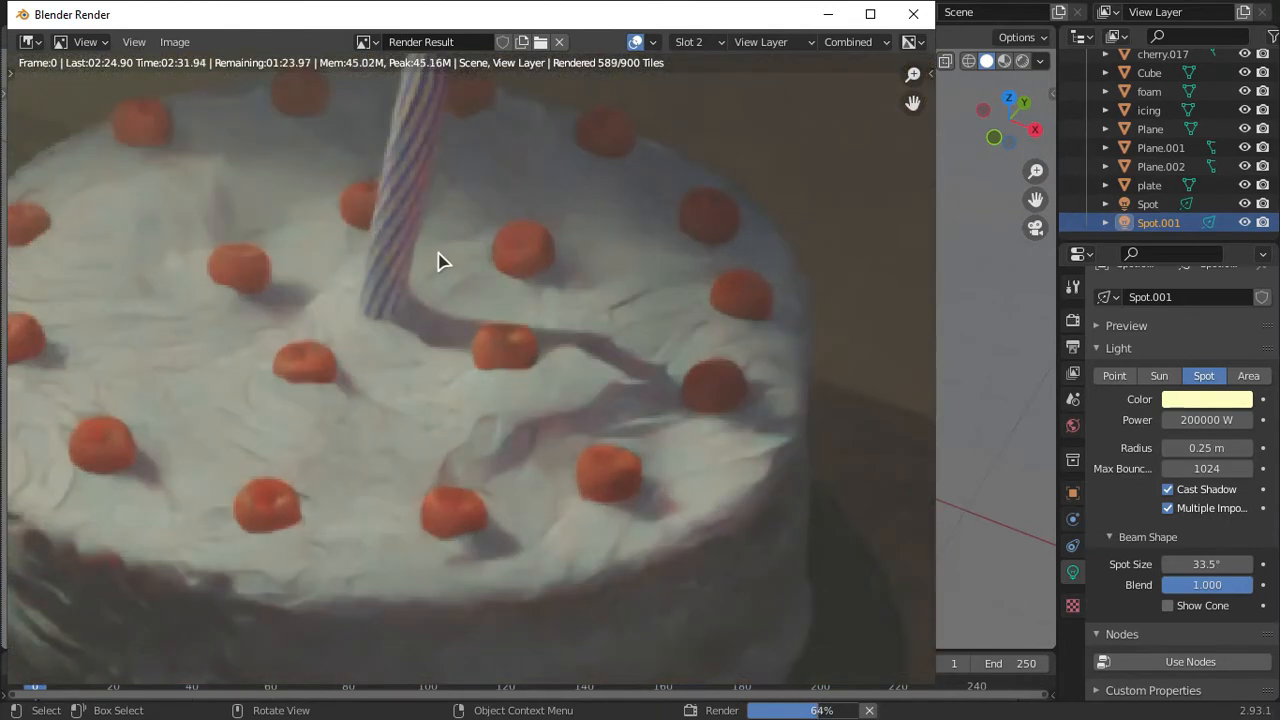
{"action": "scroll", "coordinate": [437, 261], "scroll_direction": "down", "scroll_amount": 4}
{"action": "scroll", "coordinate": [655, 459], "scroll_direction": "down", "scroll_amount": 1}
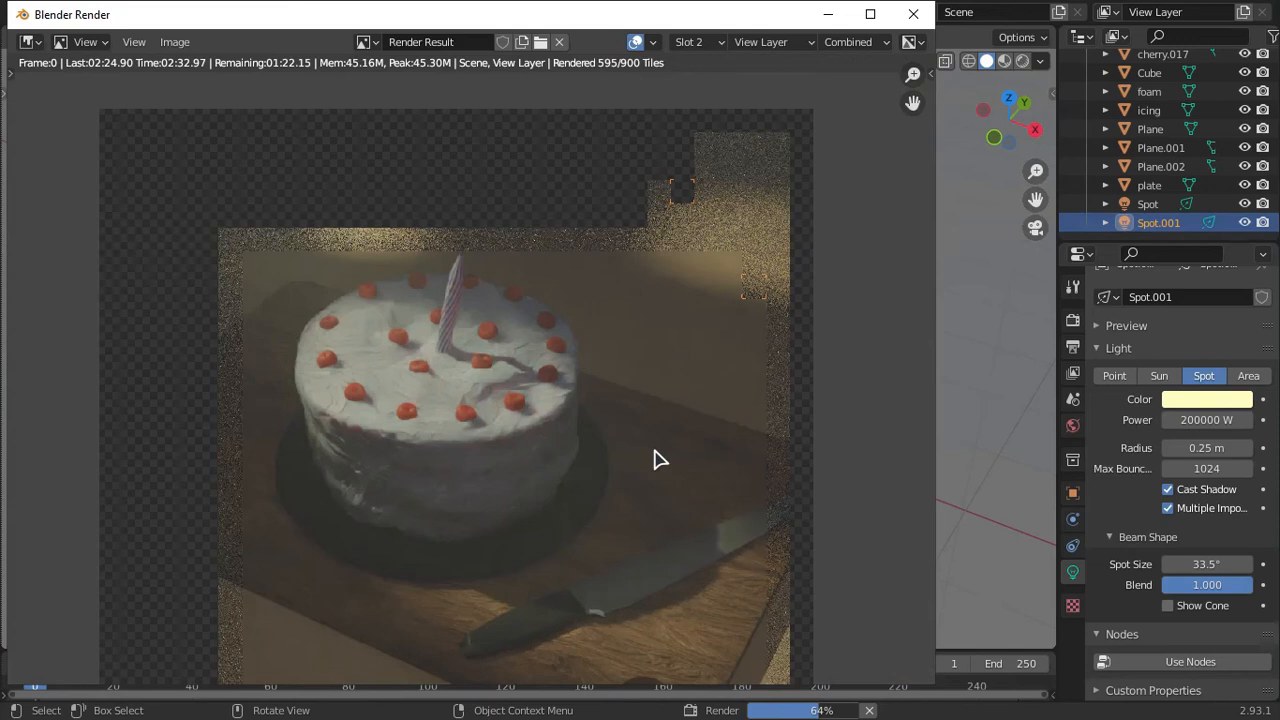
{"action": "scroll", "coordinate": [655, 459], "scroll_direction": "up", "scroll_amount": 2}
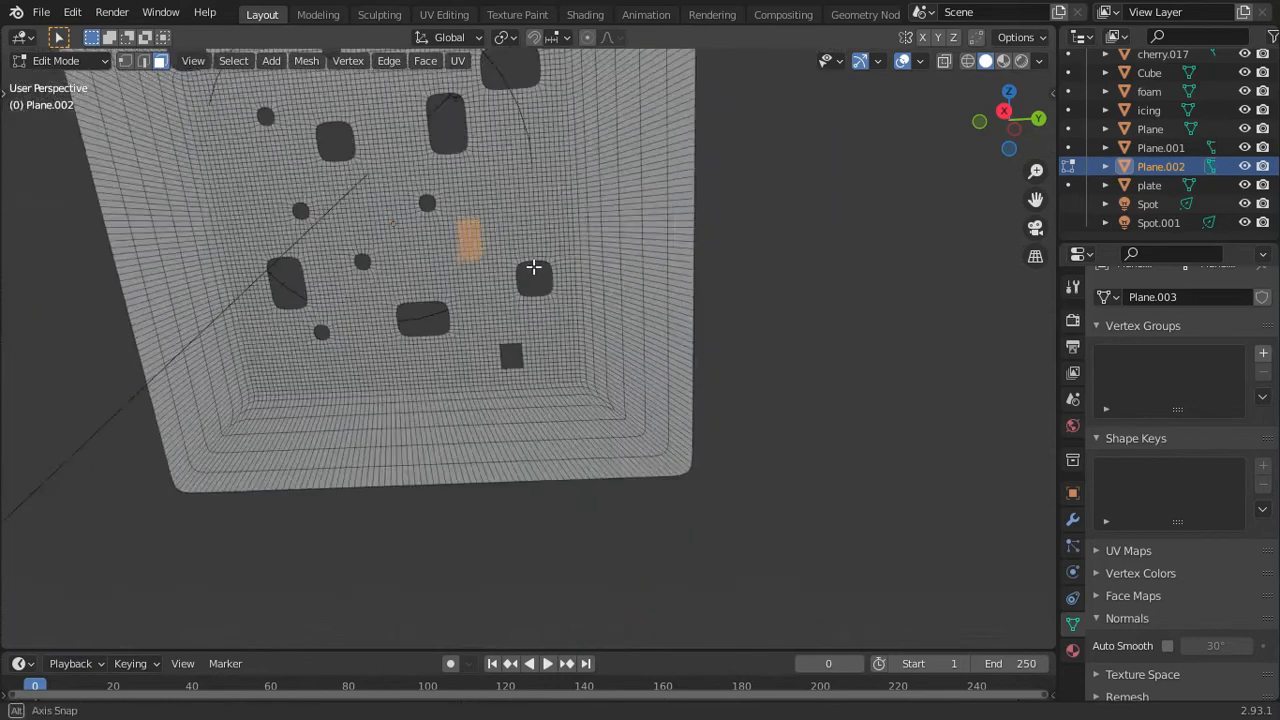
- Delete selected patches of faces from the dense grid of Plane.002 to cut further openings
{"action": "key", "text": "x"}
{"action": "left_click", "coordinate": [290, 208]}
{"action": "key", "text": "x"}
{"action": "left_click", "coordinate": [425, 370]}
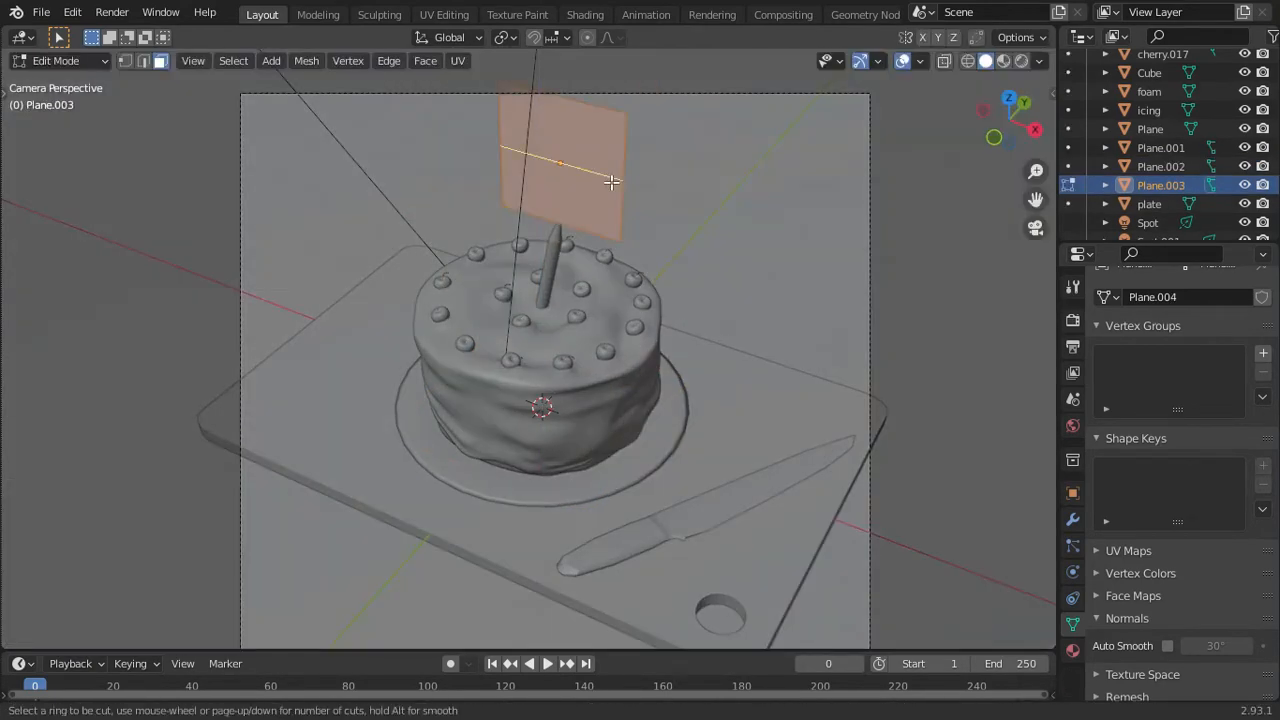
- Shape the plane above the candle into a flame by scaling it and moving it along Z, and look through its material settings
{"action": "key", "text": "s"}
{"action": "key", "text": "Return"}
{"action": "key", "text": "g"}
{"action": "key", "text": "z"}
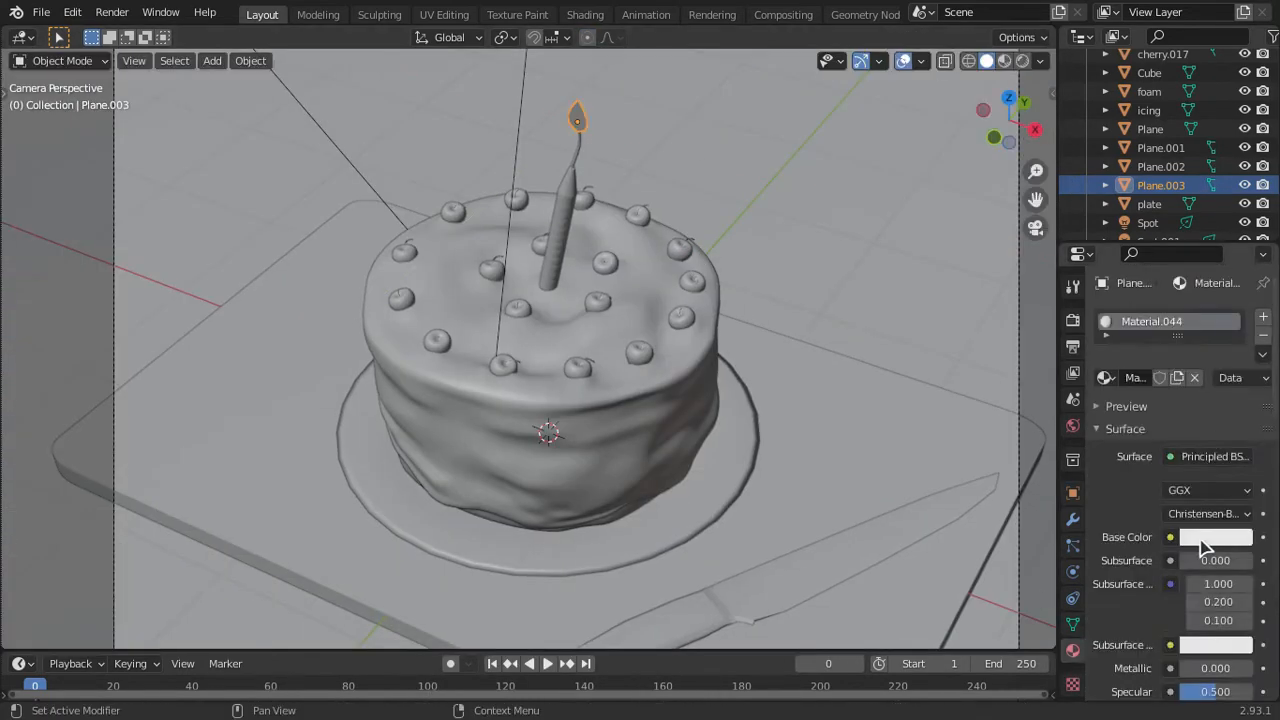
{"action": "scroll", "coordinate": [1105, 430], "scroll_direction": "down", "scroll_amount": 10}
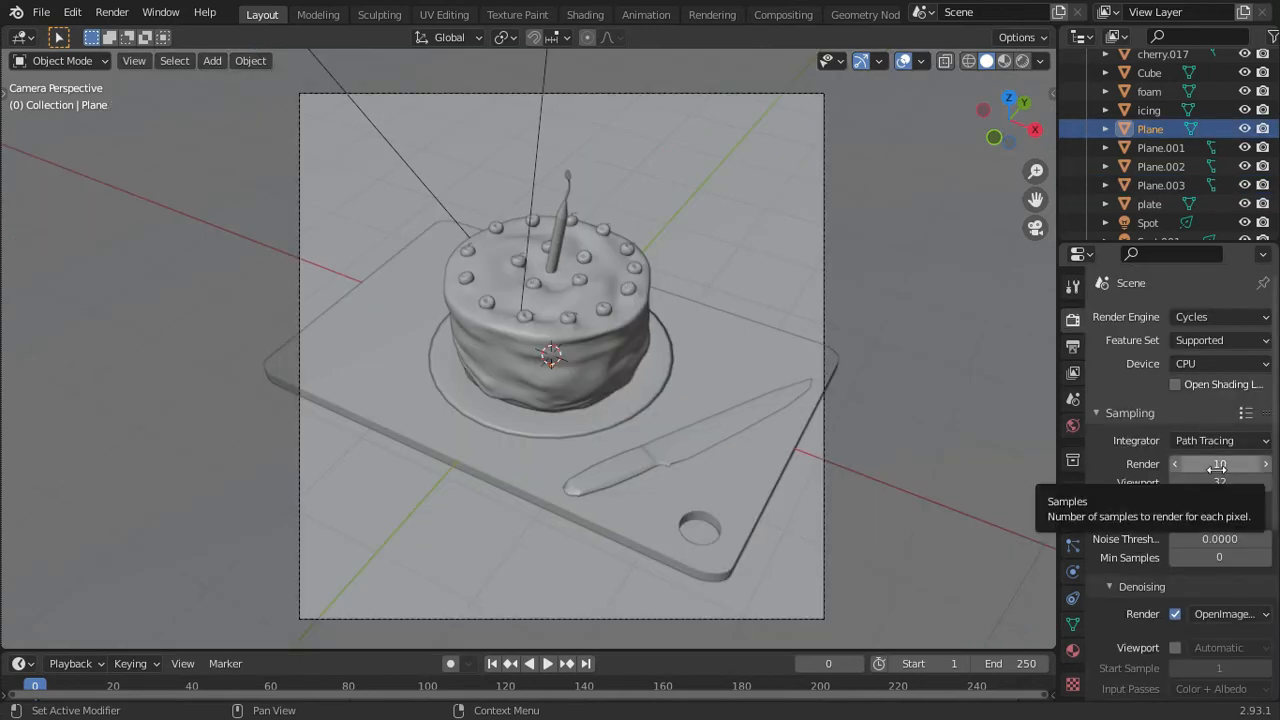
- Set the render samples to 30 and open the output resolution percentage for editing
{"action": "left_click", "coordinate": [1225, 469]}
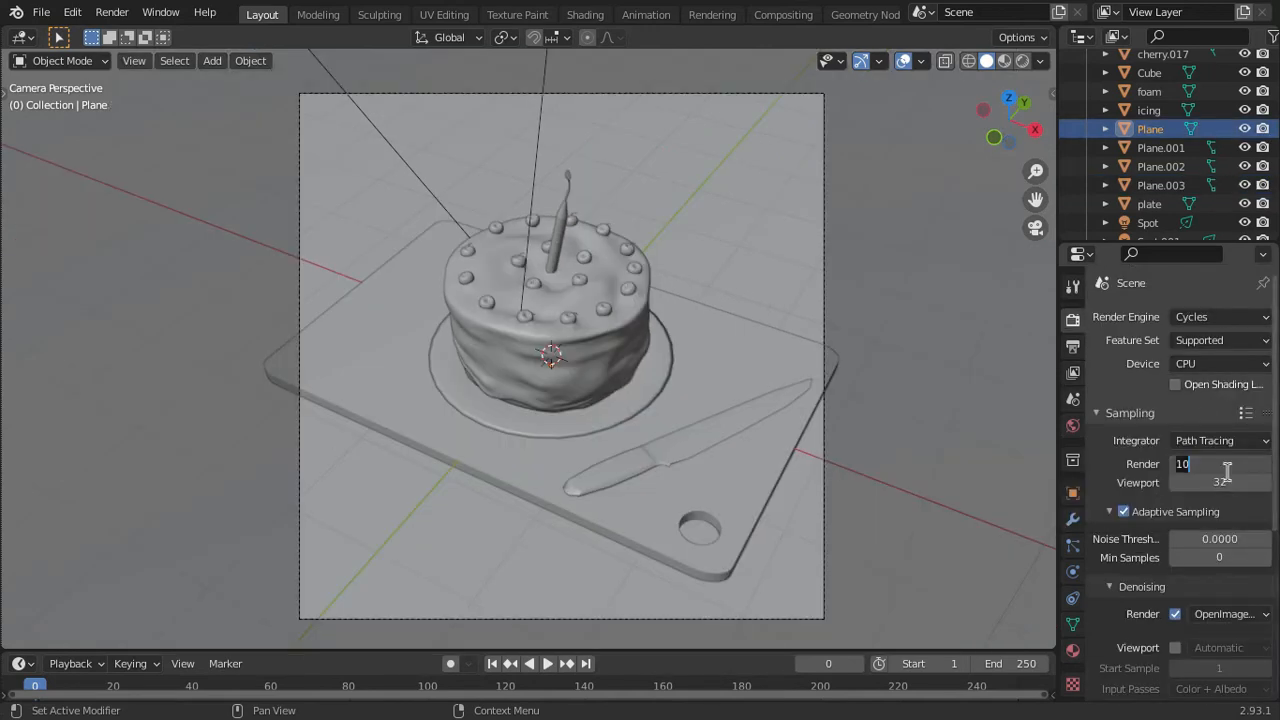
{"action": "key", "text": "Return"}
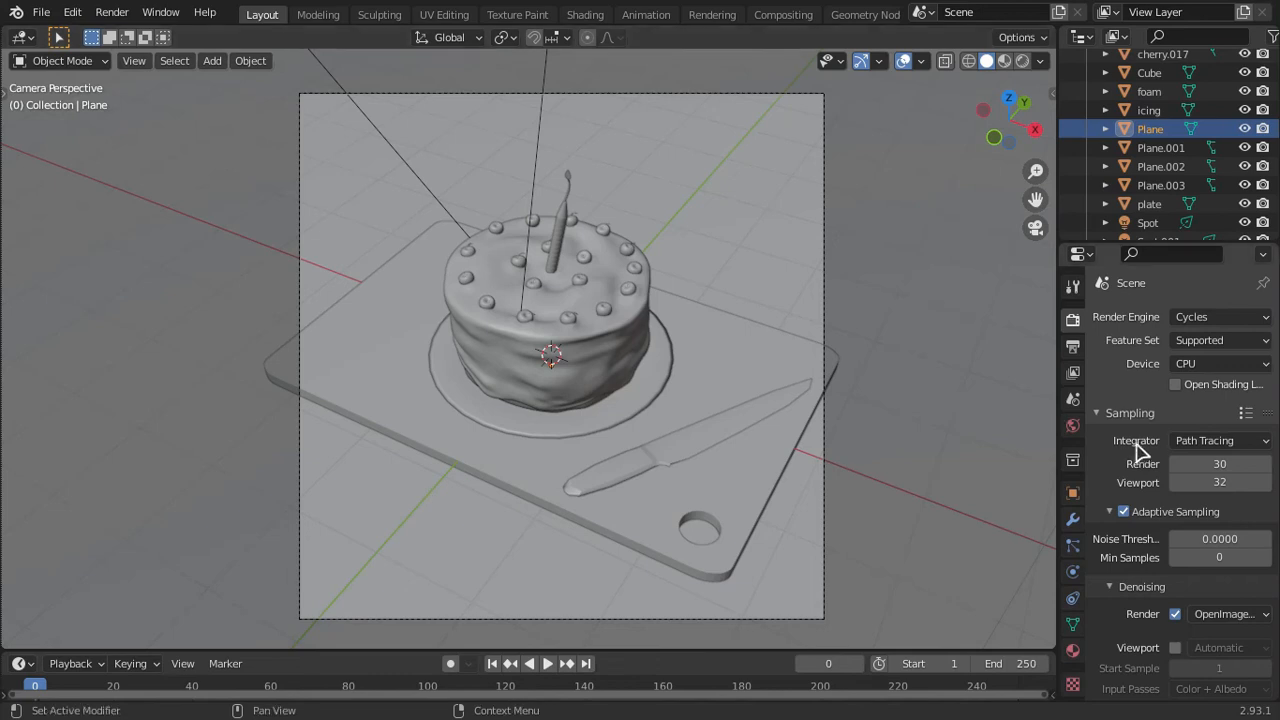
{"action": "left_click", "coordinate": [1073, 345]}
{"action": "left_click", "coordinate": [1232, 376]}
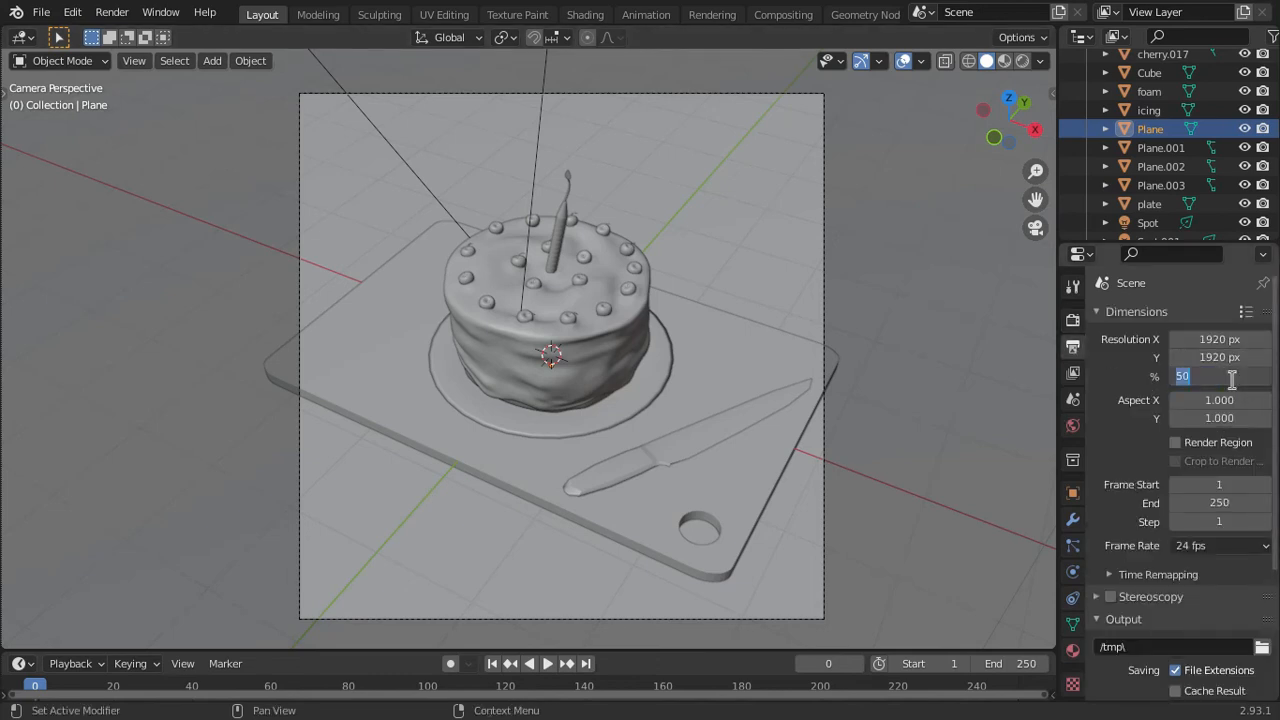